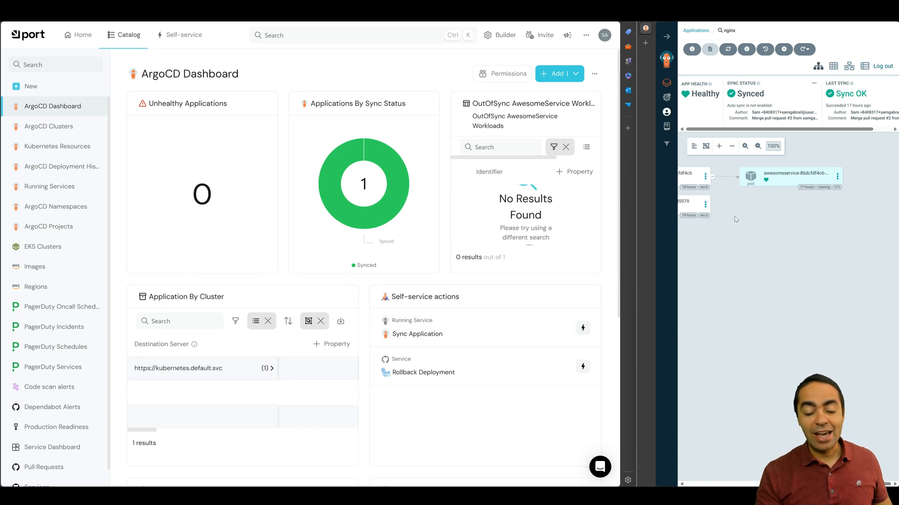
Step: Look through the nginx application's resource tree in Argo CD, from the application node to its pod
scroll(734, 219, left, 10)
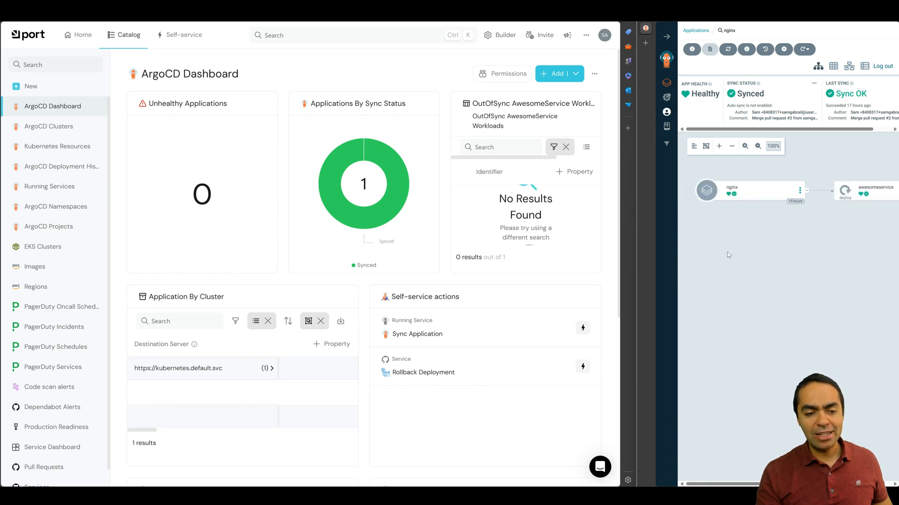
scroll(728, 256, right, 10)
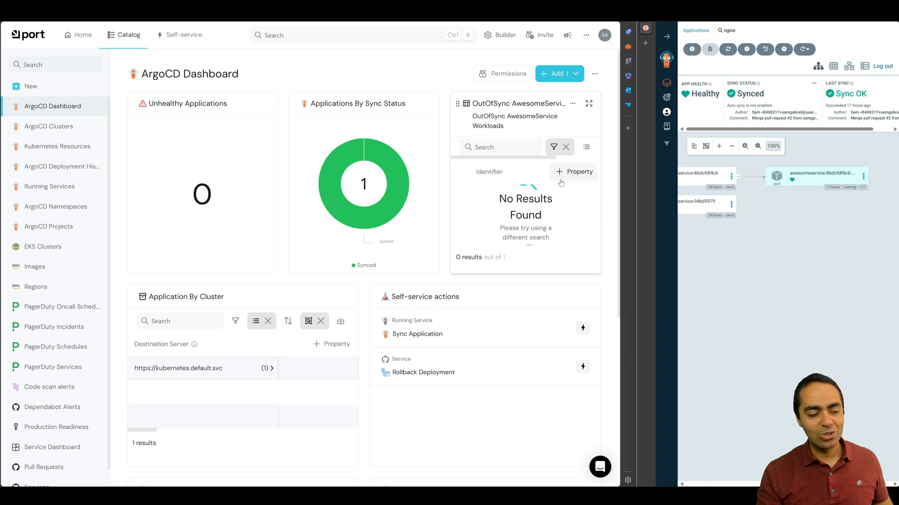
Step: Add a filter to the OutOfSync AwesomeService Workloads table where Service has any of AwesomeService, and save the view
click(554, 147)
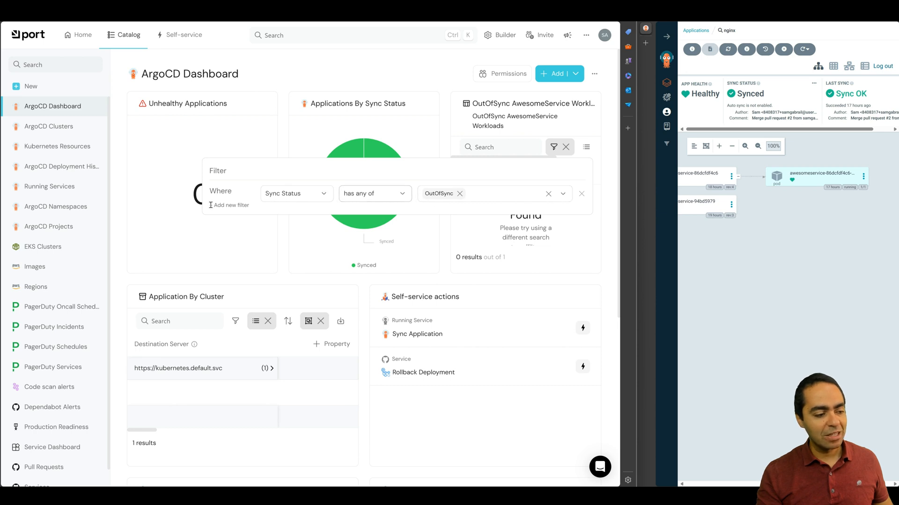
click(230, 205)
click(289, 219)
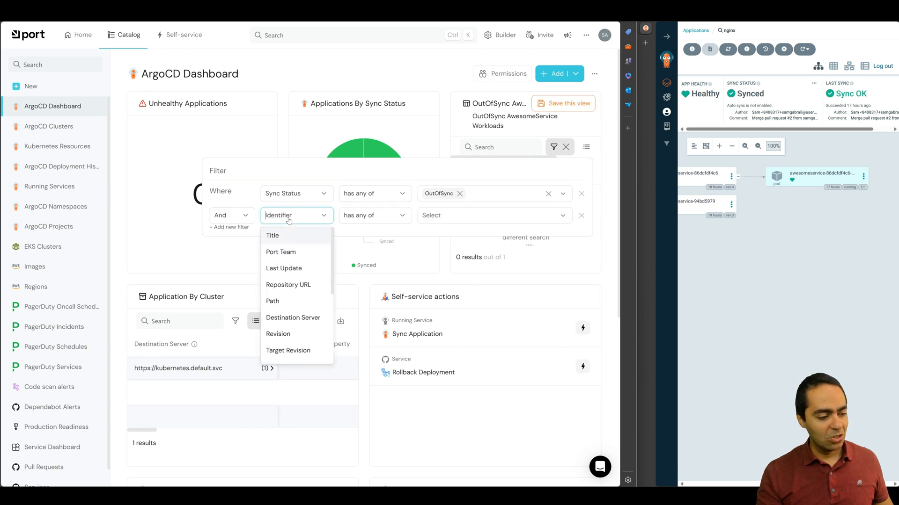
scroll(285, 299, down, 5)
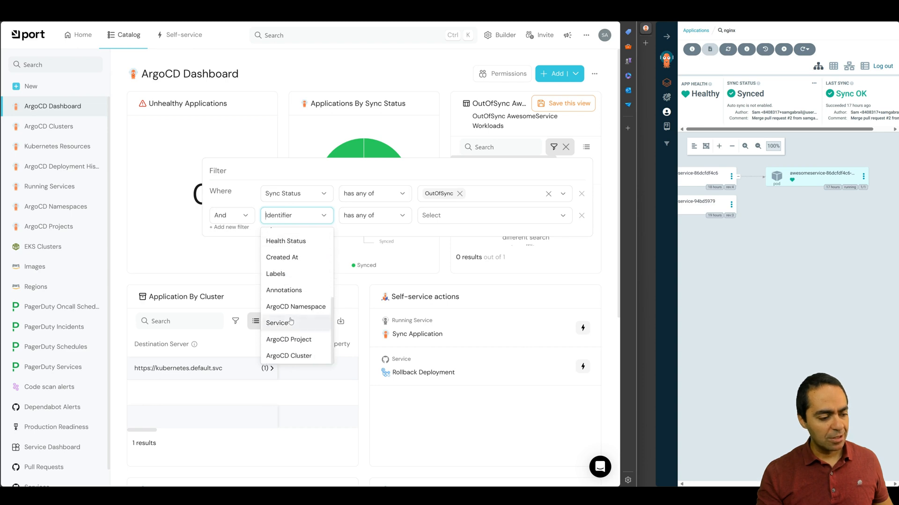
click(289, 323)
click(442, 220)
click(445, 237)
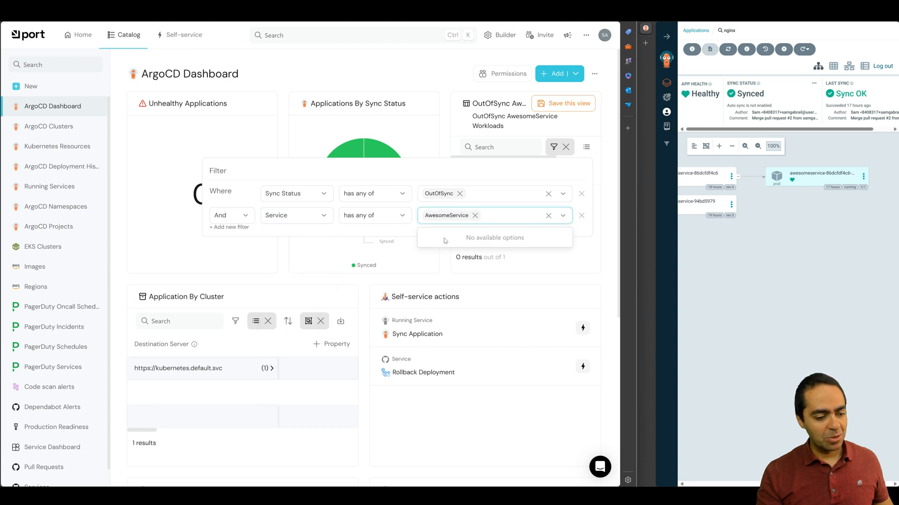
click(260, 174)
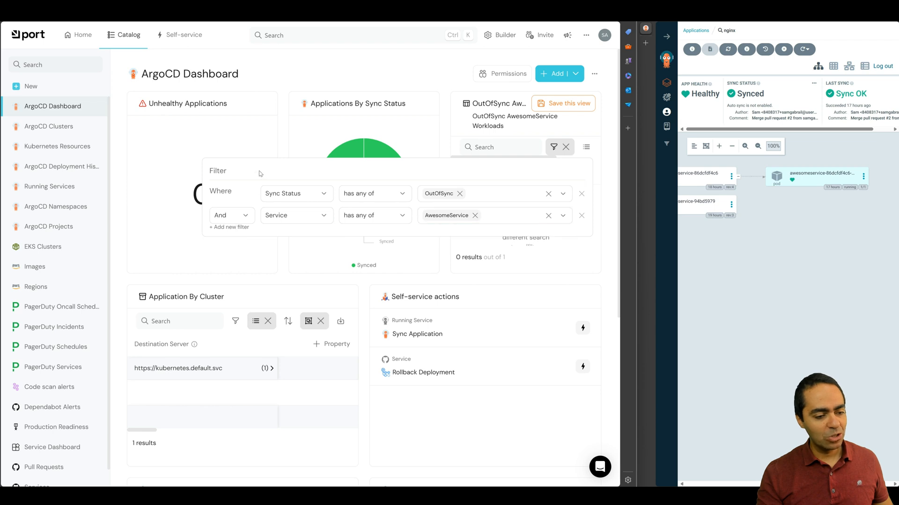
click(566, 106)
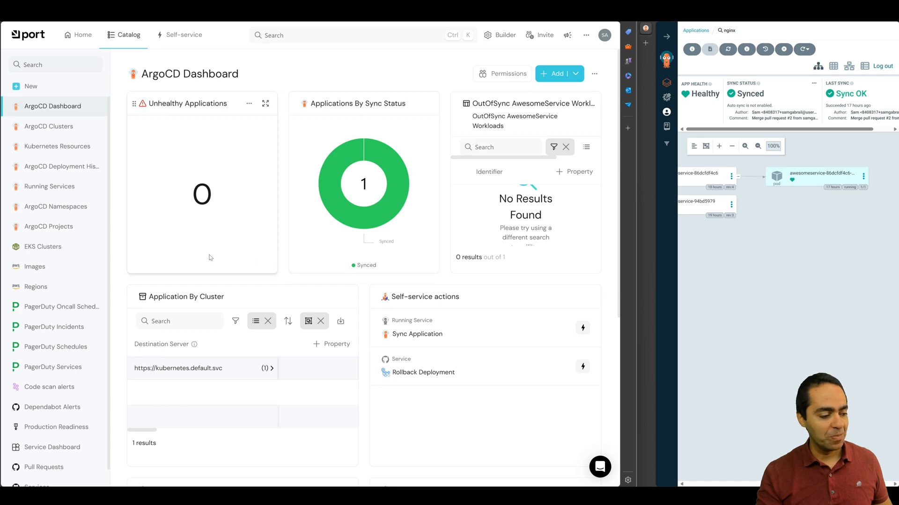
scroll(211, 257, down, 2)
scroll(228, 255, down, 2)
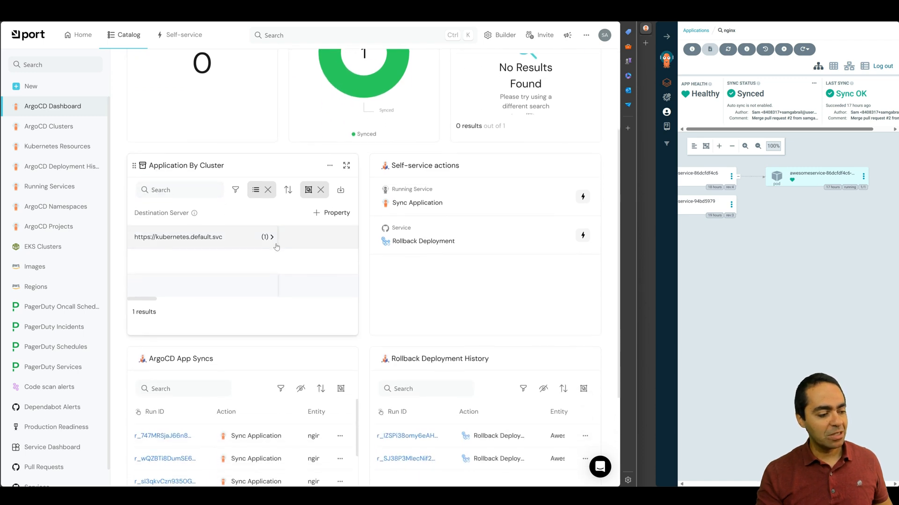
click(272, 237)
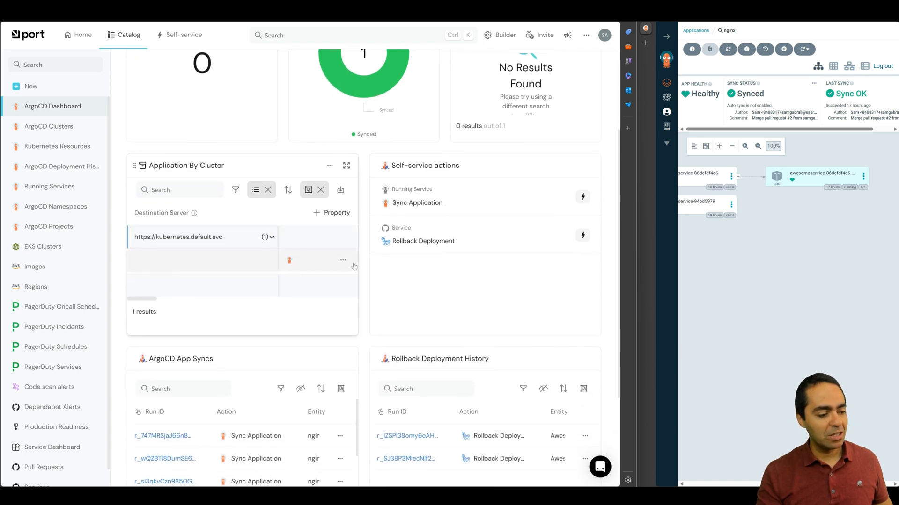
drag(636, 222, 890, 214)
drag(752, 217, 655, 219)
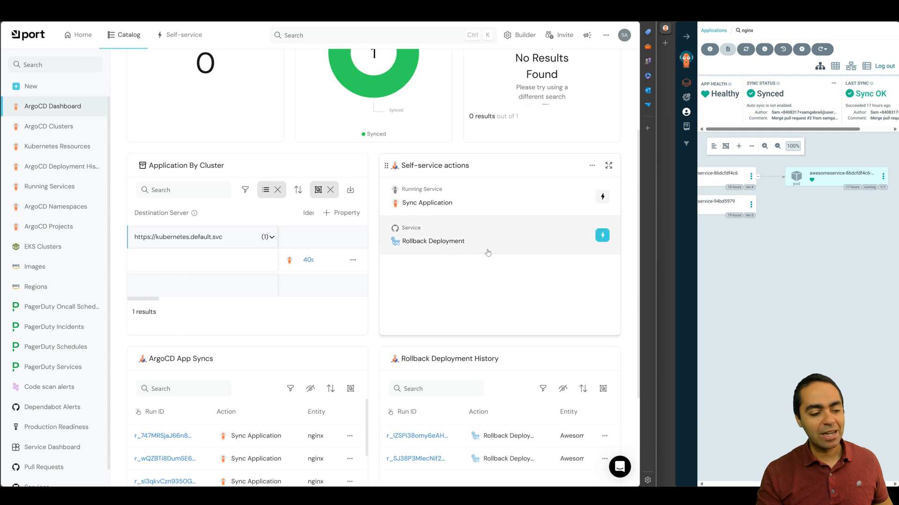
Step: Review the dashboard's ArgoCD App Syncs, Rollback Deployment History and Self-service actions widgets
scroll(487, 253, down, 3)
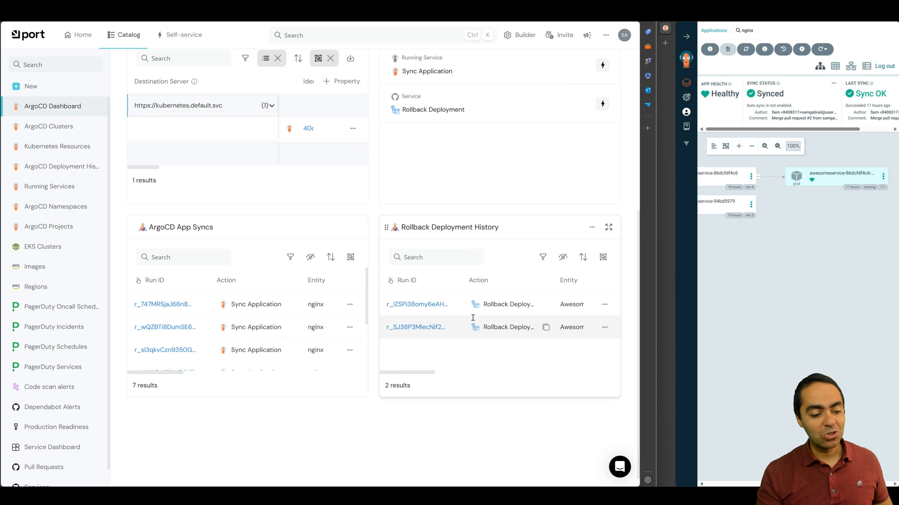
scroll(454, 323, down, 1)
scroll(447, 331, up, 6)
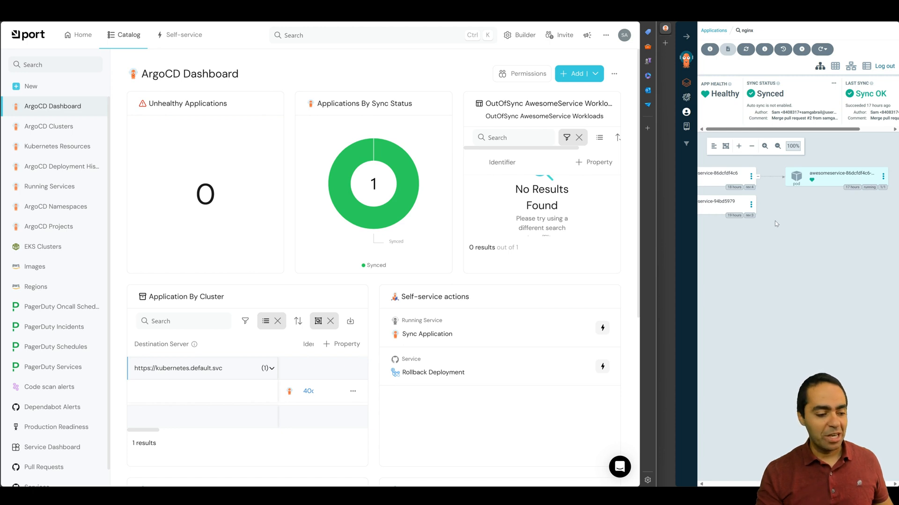
scroll(582, 231, down, 3)
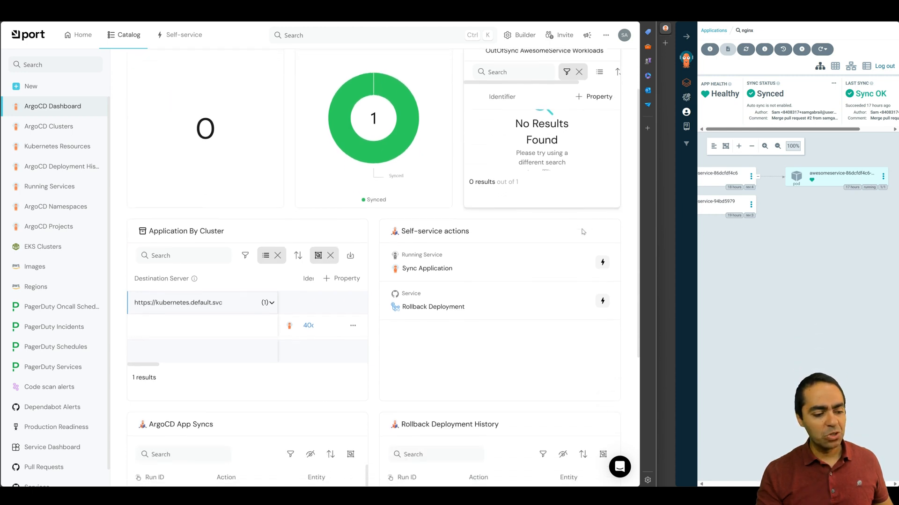
scroll(426, 241, up, 3)
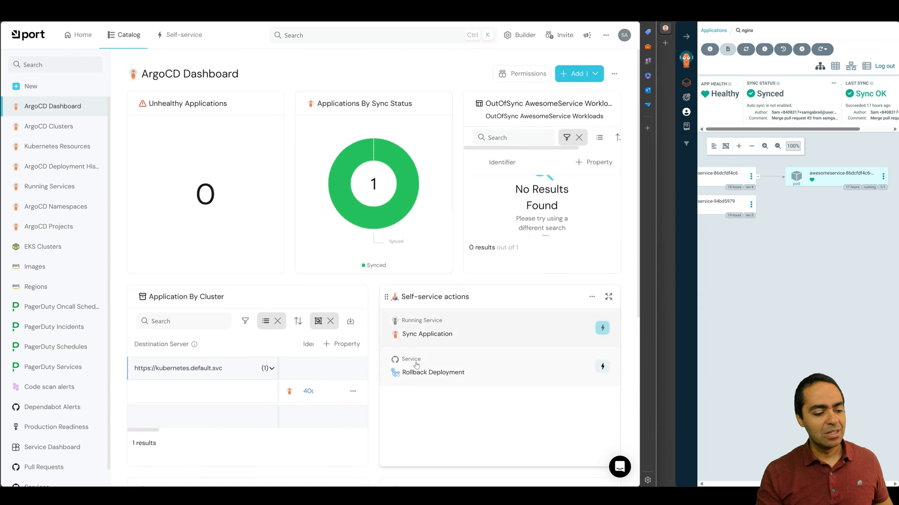
Step: Start the Rollback Deployment self-service action and choose AwesomeService as its service
click(602, 367)
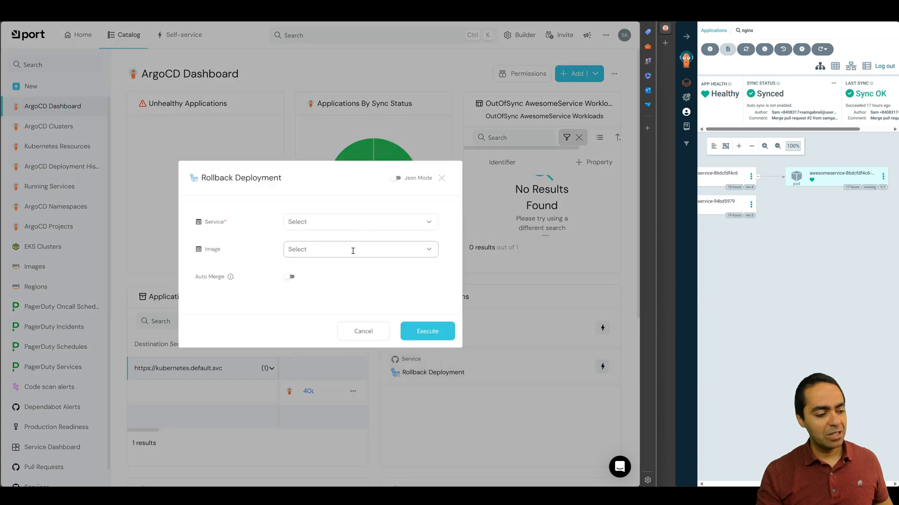
click(337, 222)
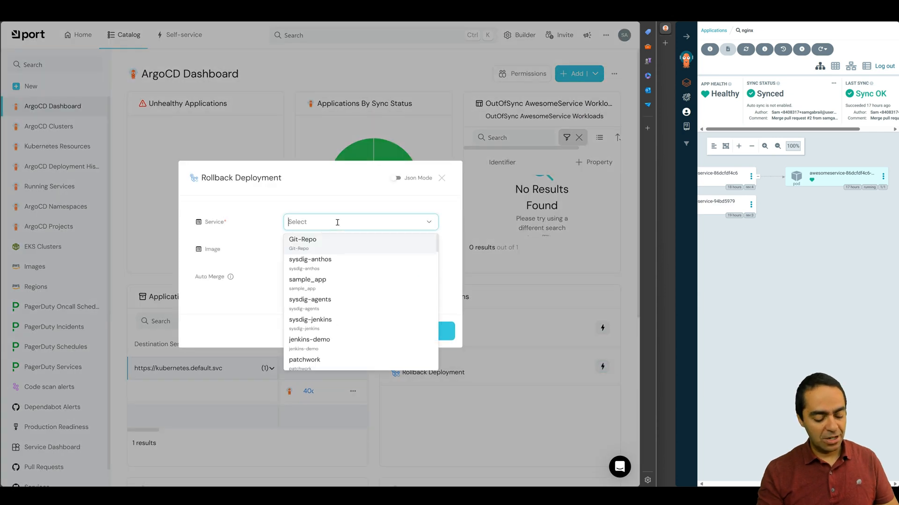
text(awes)
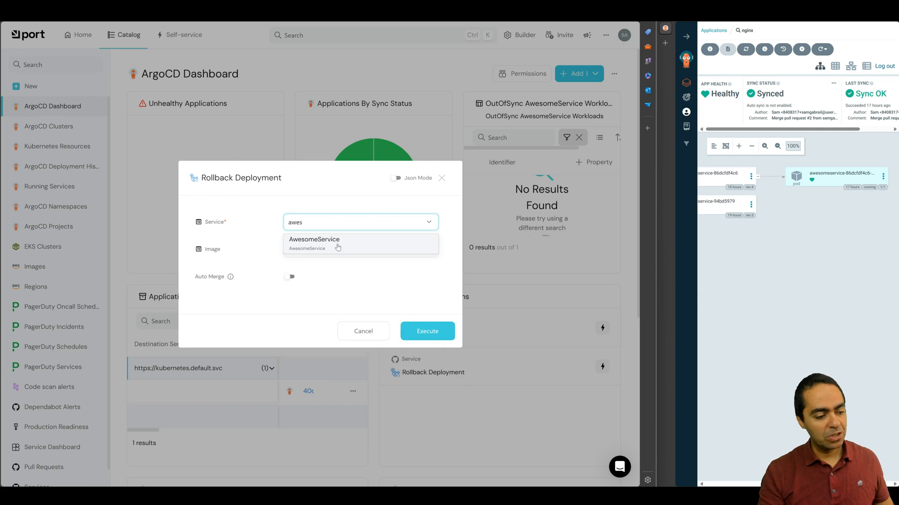
click(338, 242)
Step: Review the selectable rollback images and check the image used by the awesomeservice pod in Argo CD
click(331, 252)
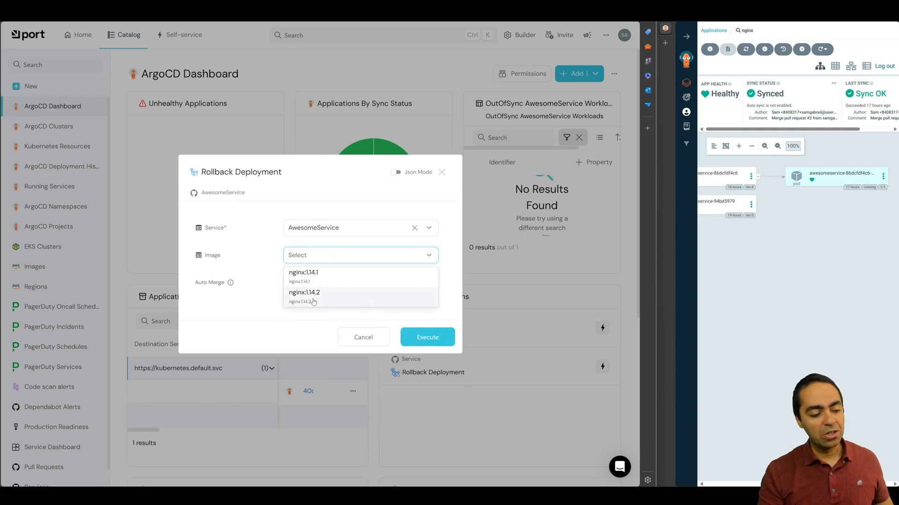
click(819, 184)
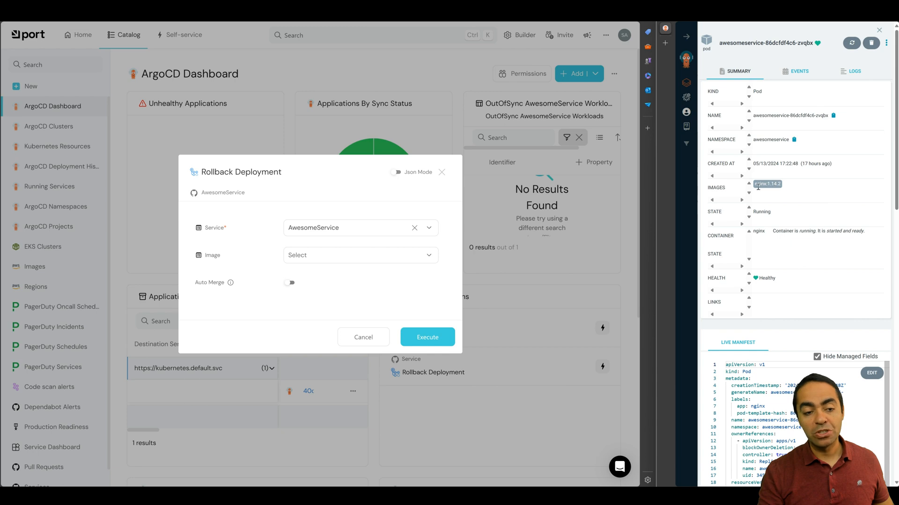
click(878, 29)
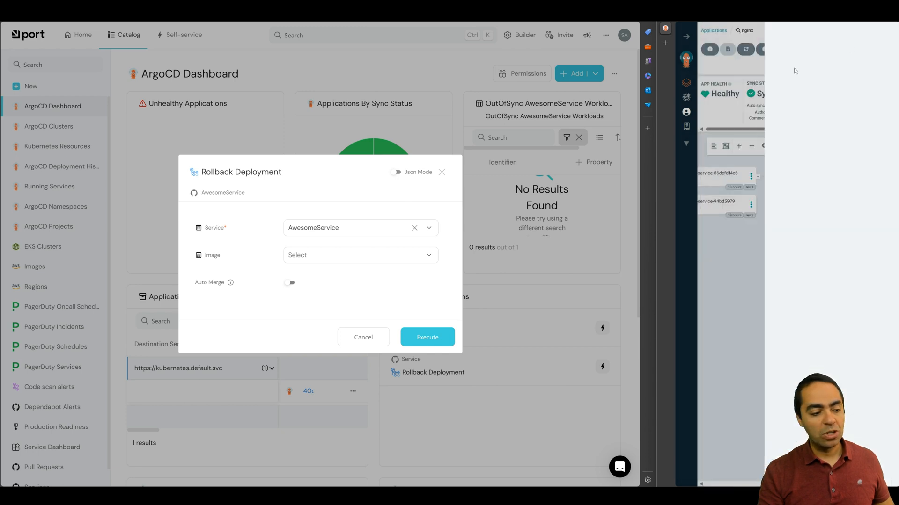
Step: Choose nginx:1.14.1 as the rollback image and execute the action with Auto Merge off
click(307, 255)
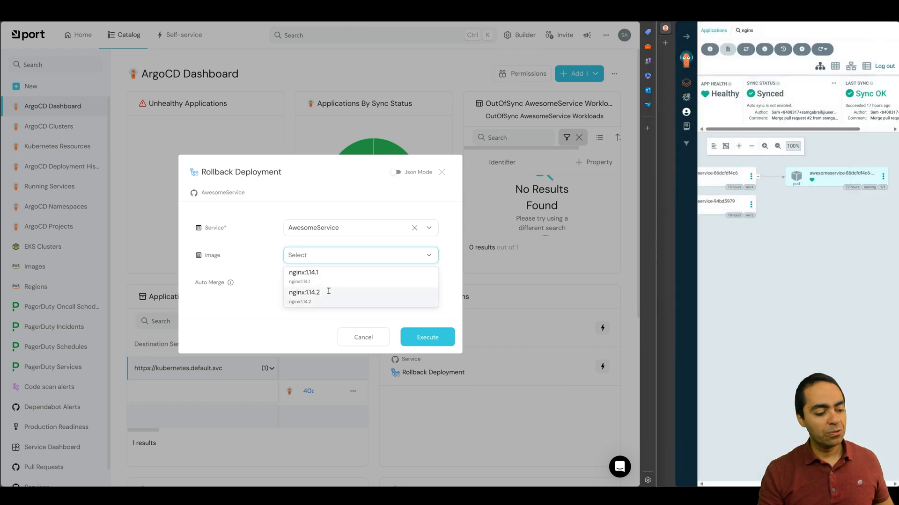
click(341, 277)
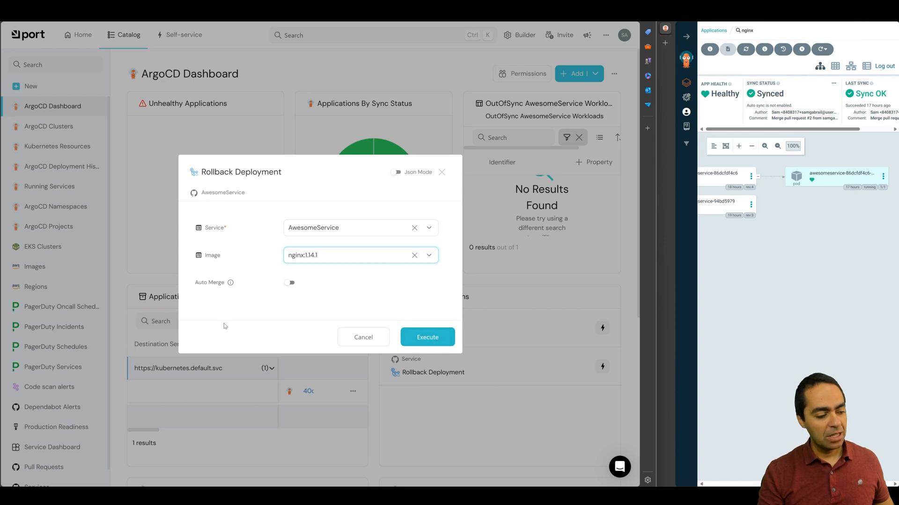
mouse_move(233, 288)
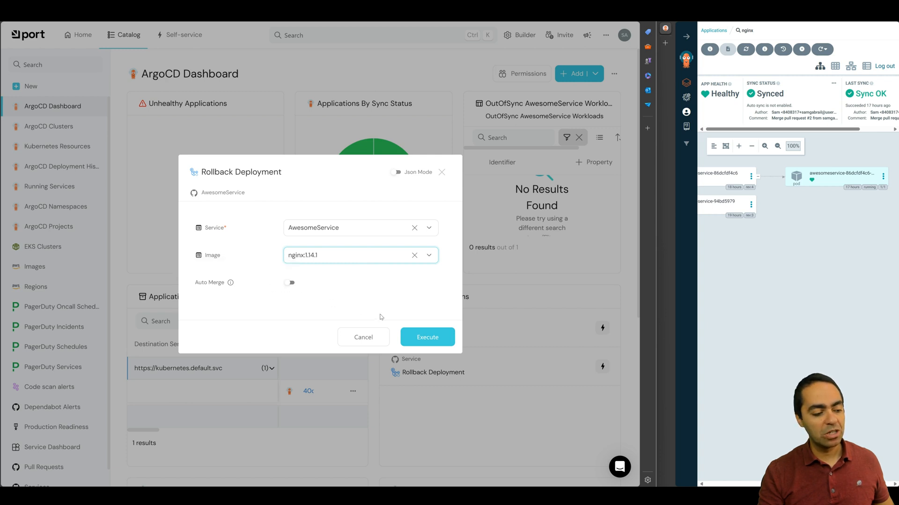
click(430, 337)
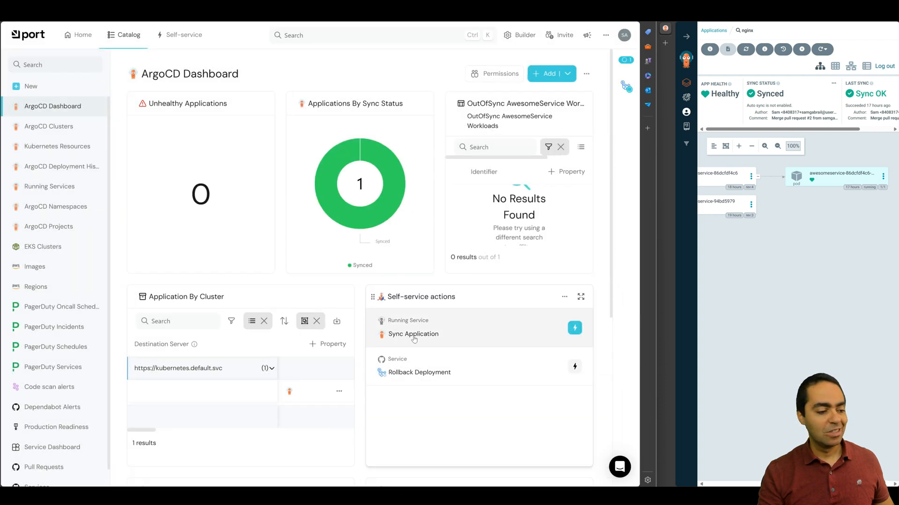
Step: Open the in-progress Rollback Deployment run and follow its job link to the rollback-deployment job's steps on GitHub
click(625, 89)
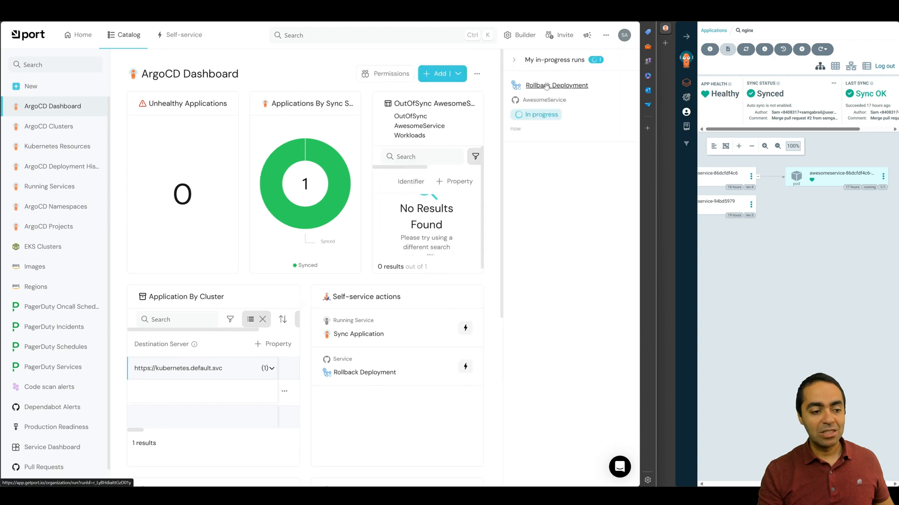
click(519, 101)
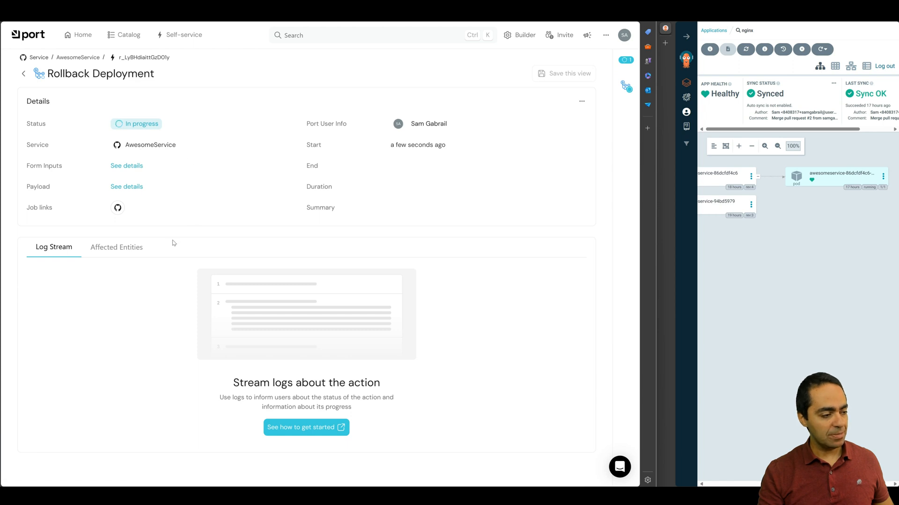
click(117, 208)
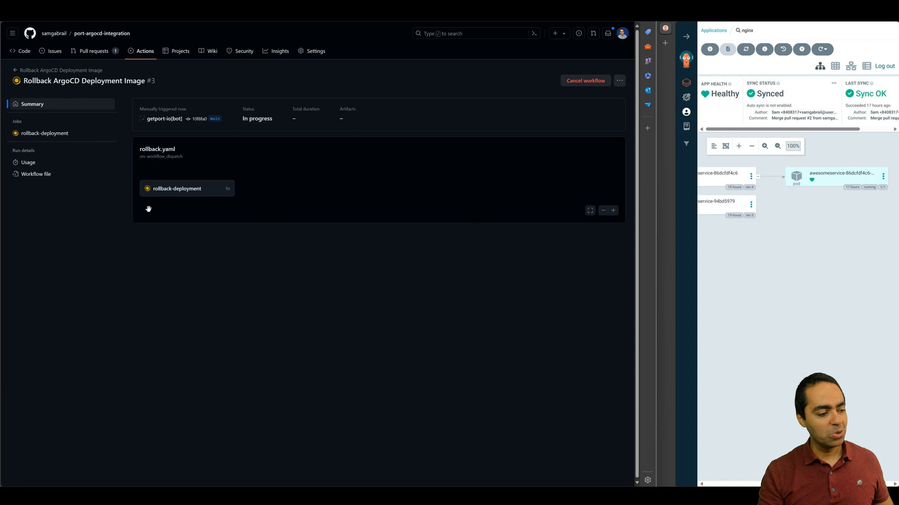
click(163, 194)
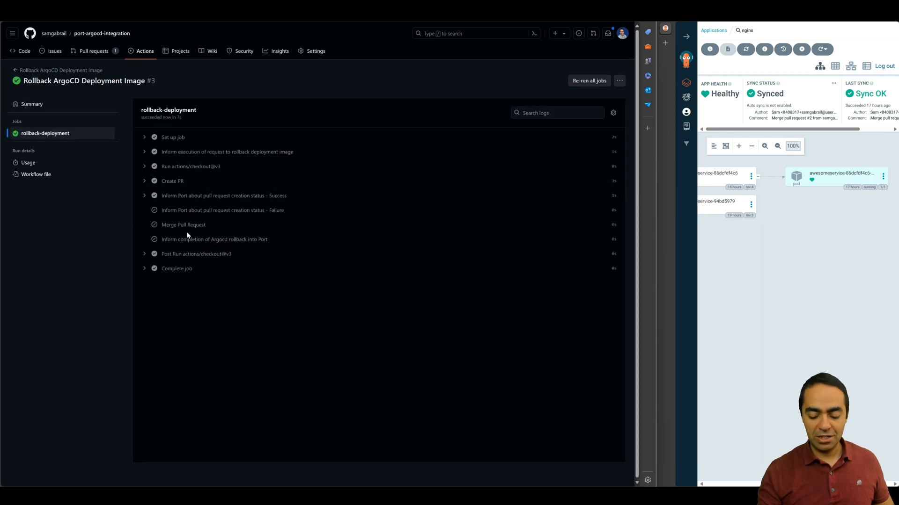
key(ctrl+plus)
key(ctrl+plus)
key(ctrl+plus)
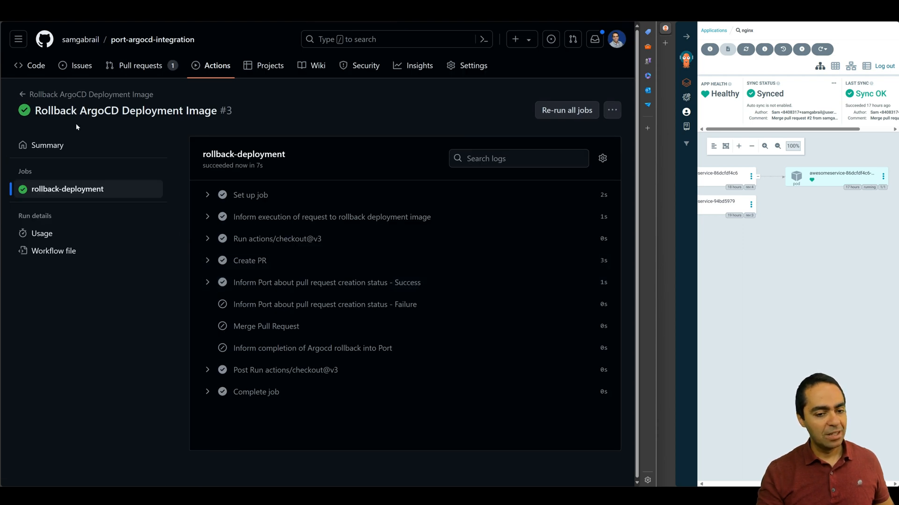
Step: Go back to the rollback run in Port and reopen the ArgoCD Dashboard in the catalog
mouse_move(8, 69)
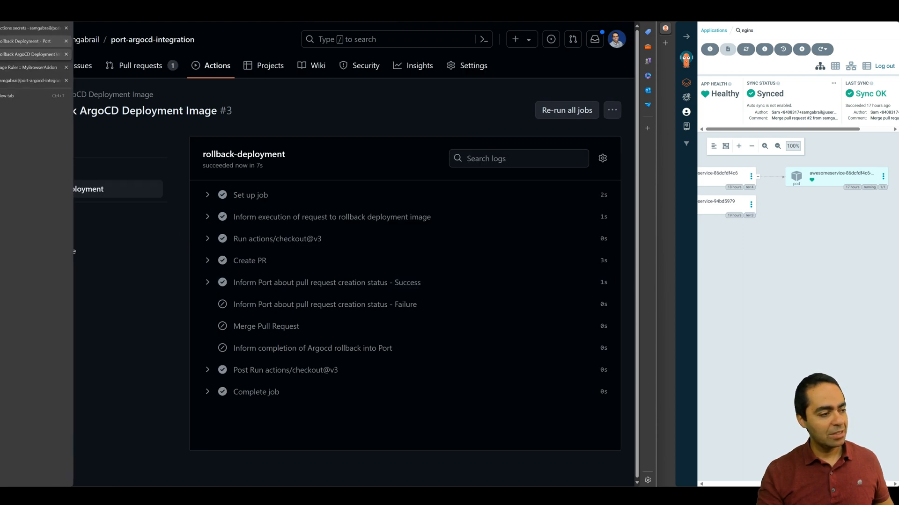
click(13, 55)
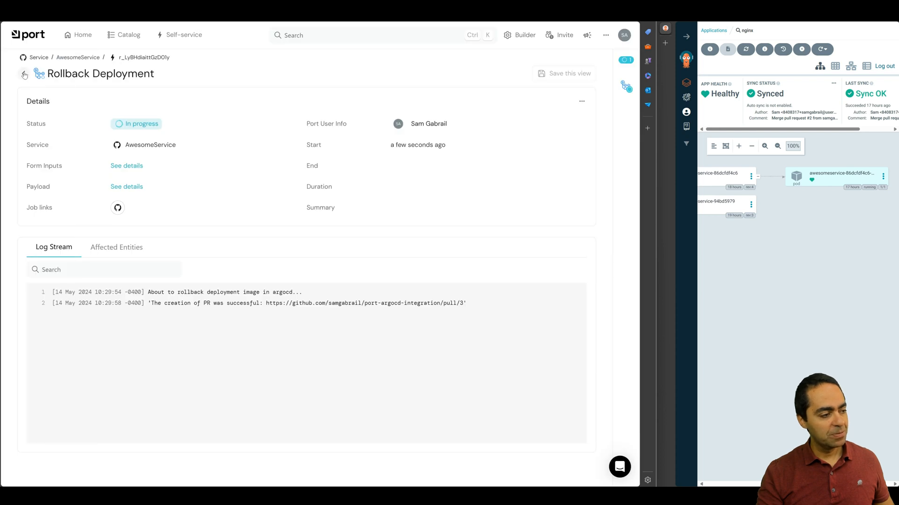
click(112, 48)
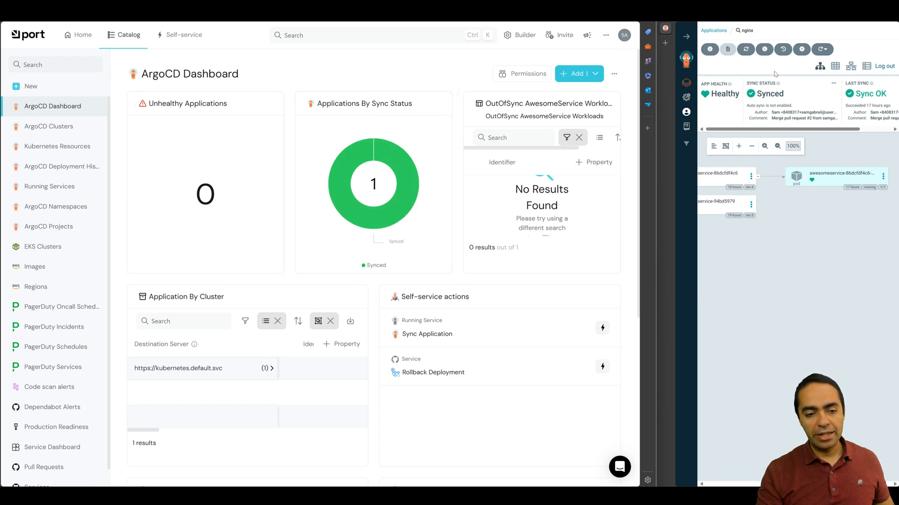
Step: Refresh the nginx application in Argo CD
click(825, 51)
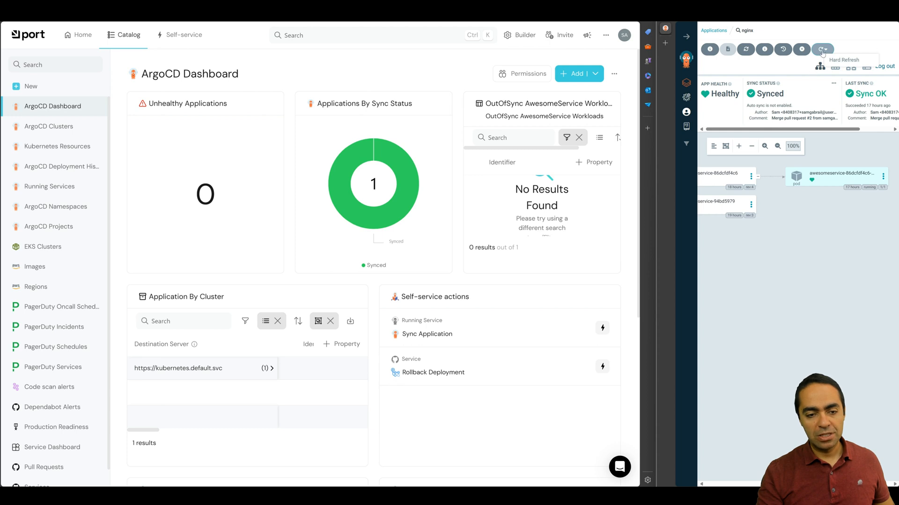
click(821, 50)
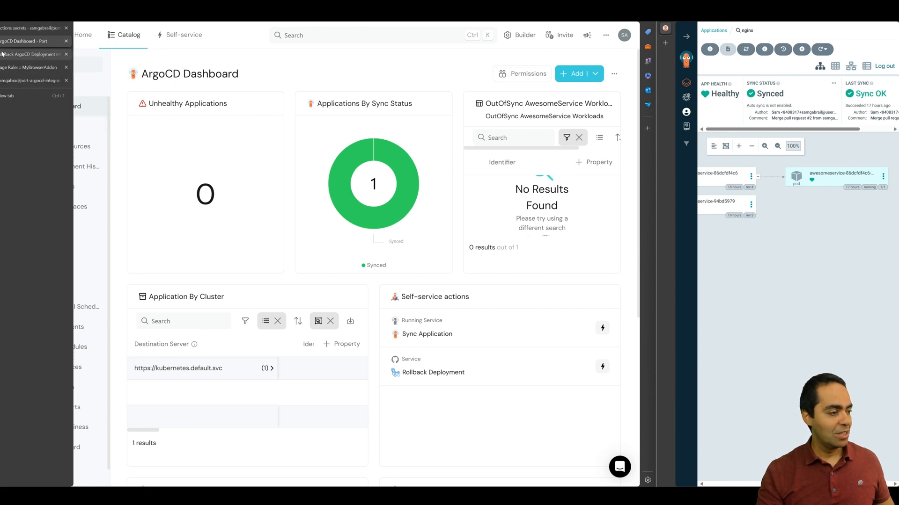
Step: Switch to GitHub, open pull request #3 for nginx:1.14.1 and review the image change in its commit
click(31, 81)
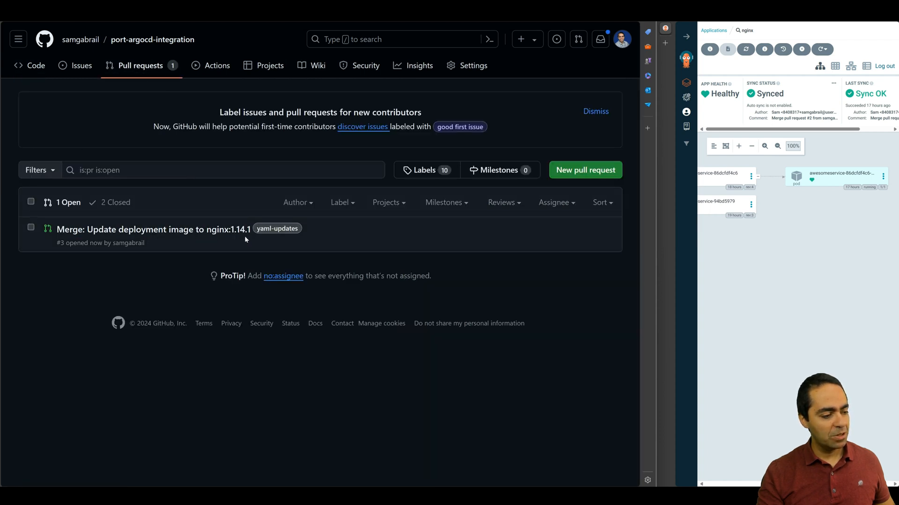
mouse_move(221, 233)
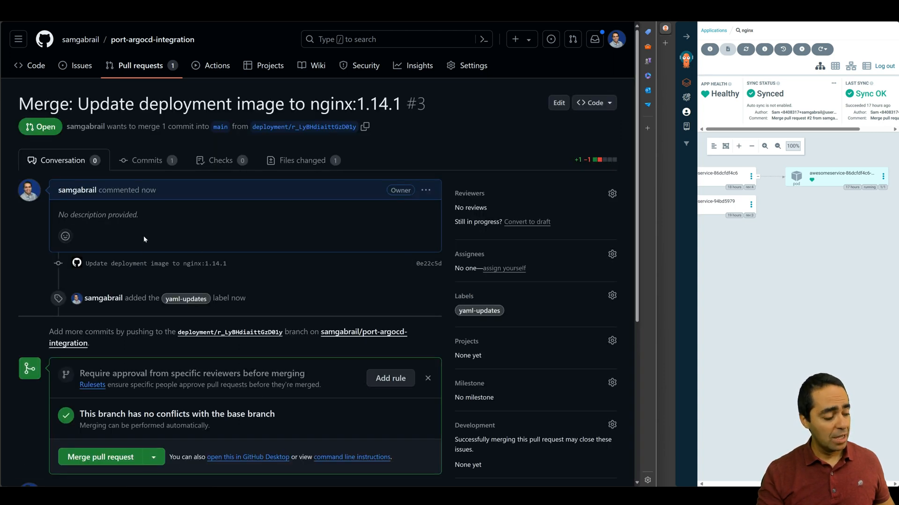
scroll(144, 235, down, 3)
scroll(146, 236, up, 2)
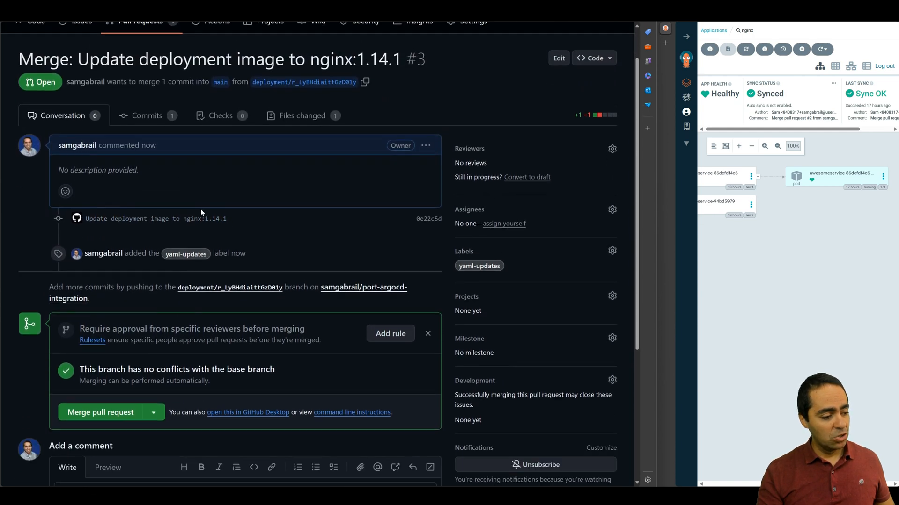
scroll(202, 211, down, 3)
scroll(201, 211, up, 1)
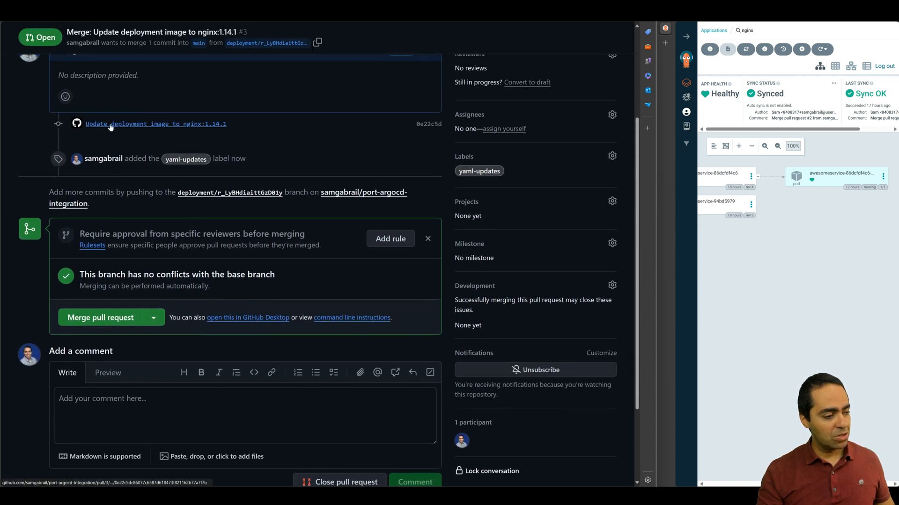
click(110, 124)
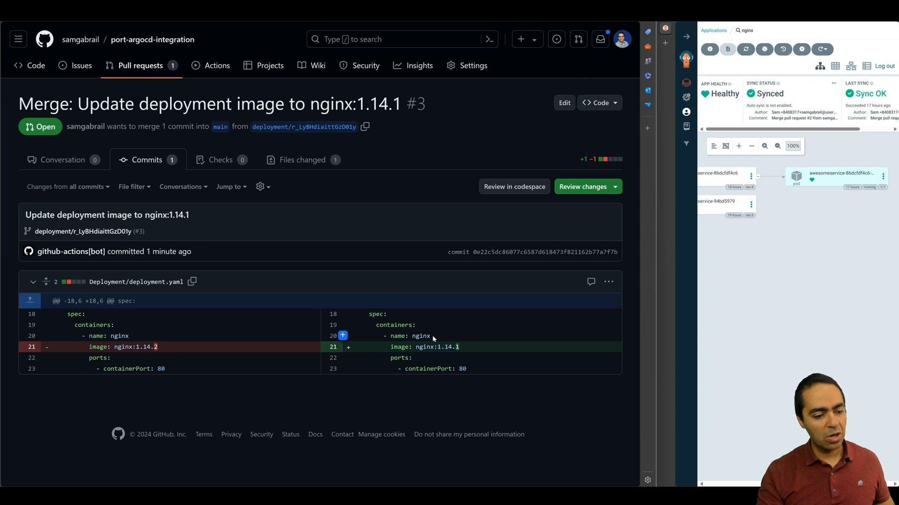
Step: Return to the pull request's conversation, merge it into main and confirm the merge
key(alt+Left)
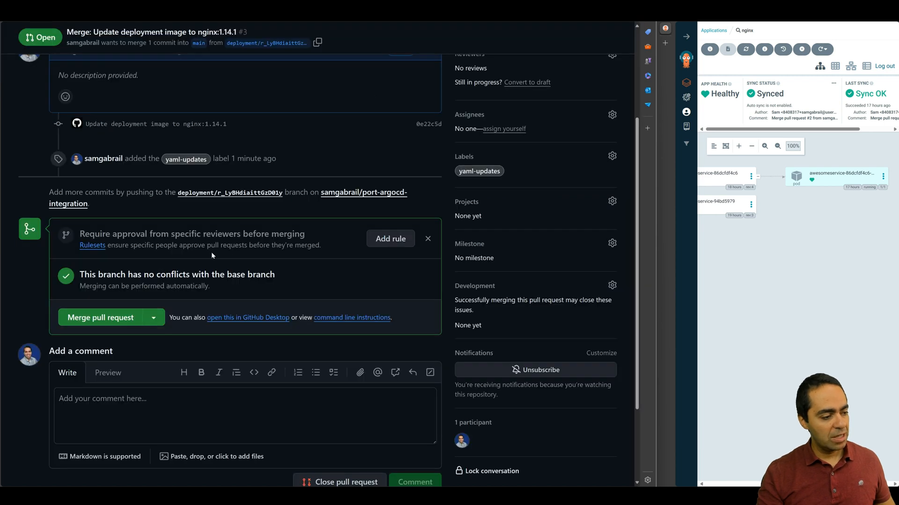
scroll(212, 252, down, 3)
click(118, 212)
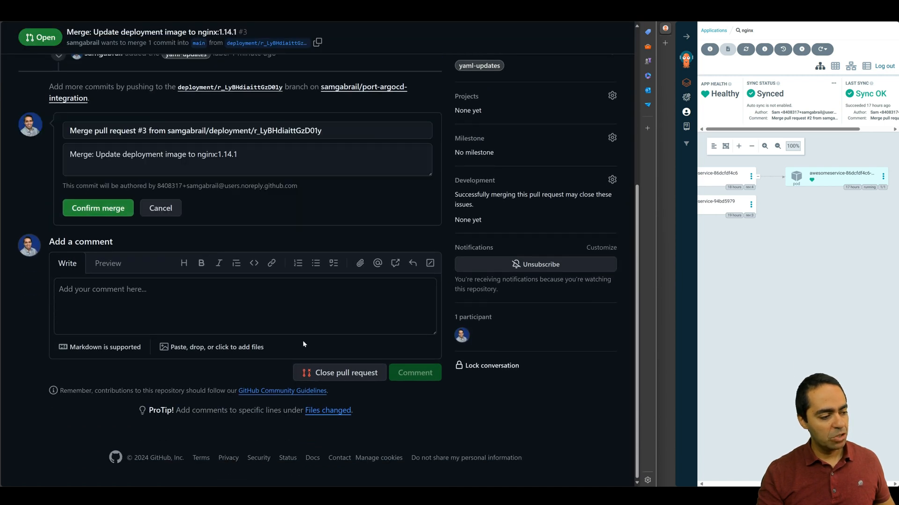
click(110, 208)
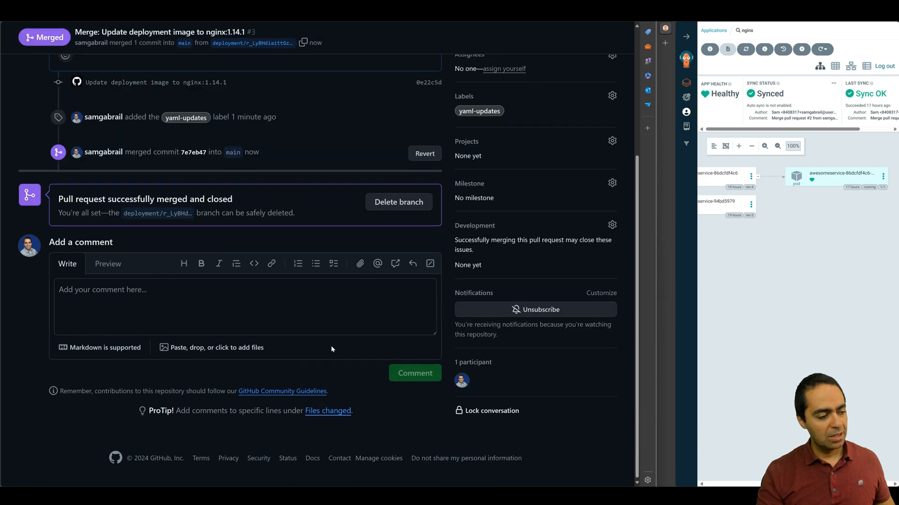
scroll(330, 348, up, 4)
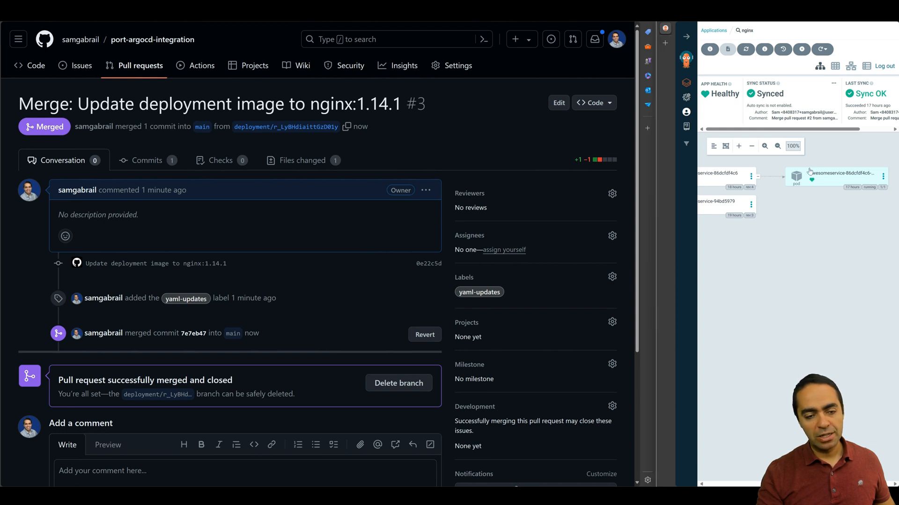
Step: Refresh the nginx application in Argo CD, switch back to Port and reload the ArgoCD Dashboard
click(823, 49)
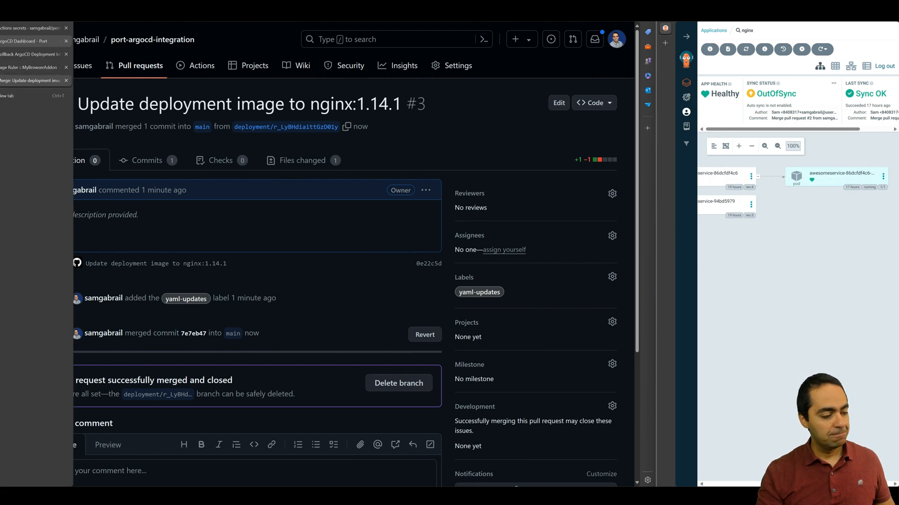
click(13, 59)
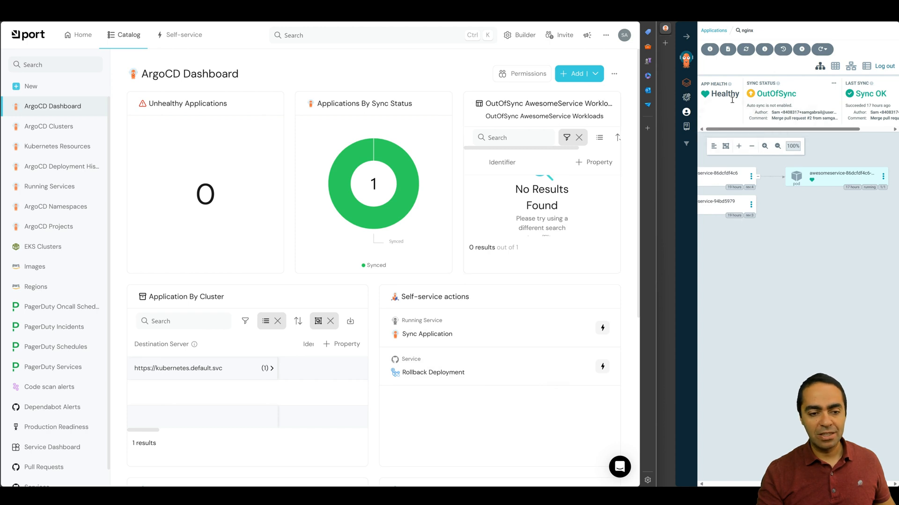
mouse_move(811, 118)
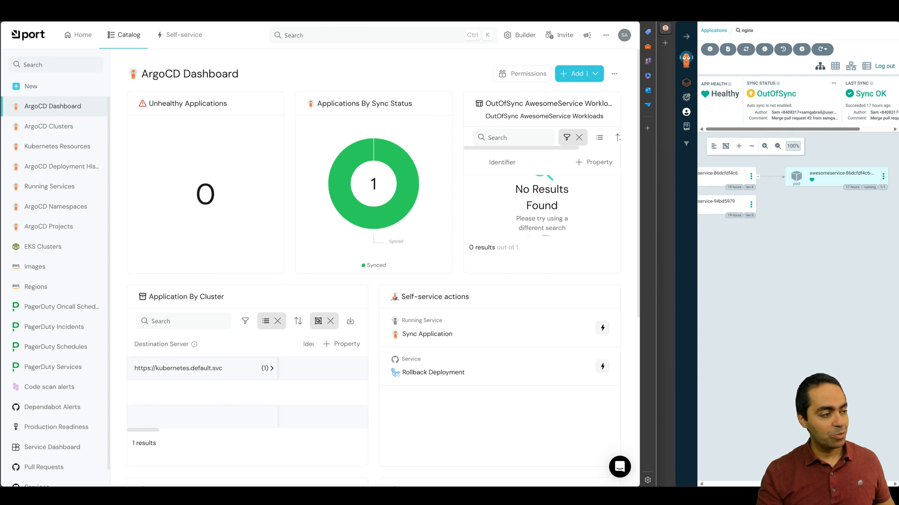
click(46, 38)
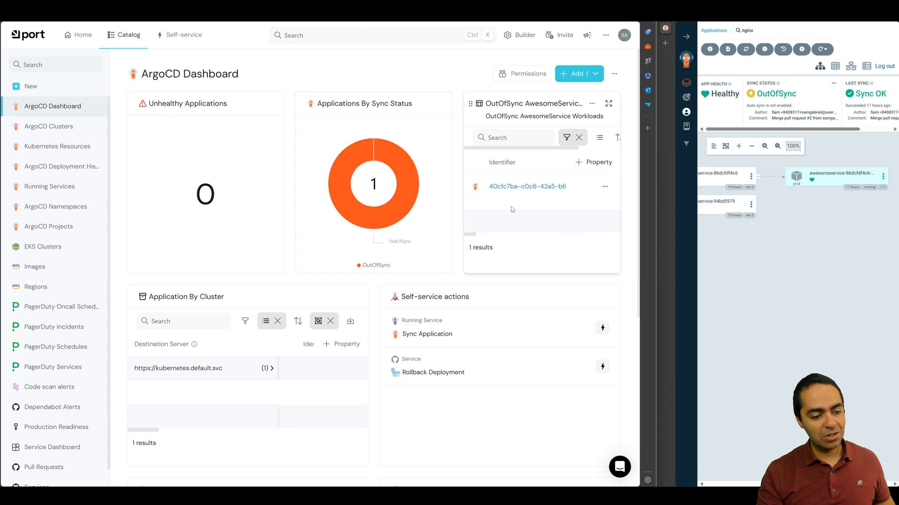
Step: Open the workload listed as OutOfSync and review its details and related service, ArgoCD project and Kubernetes resource
click(527, 186)
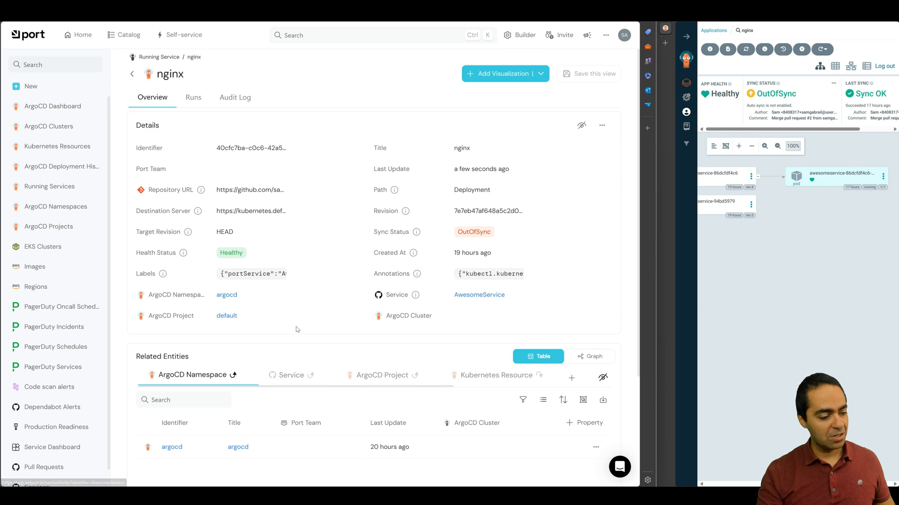
scroll(296, 329, down, 3)
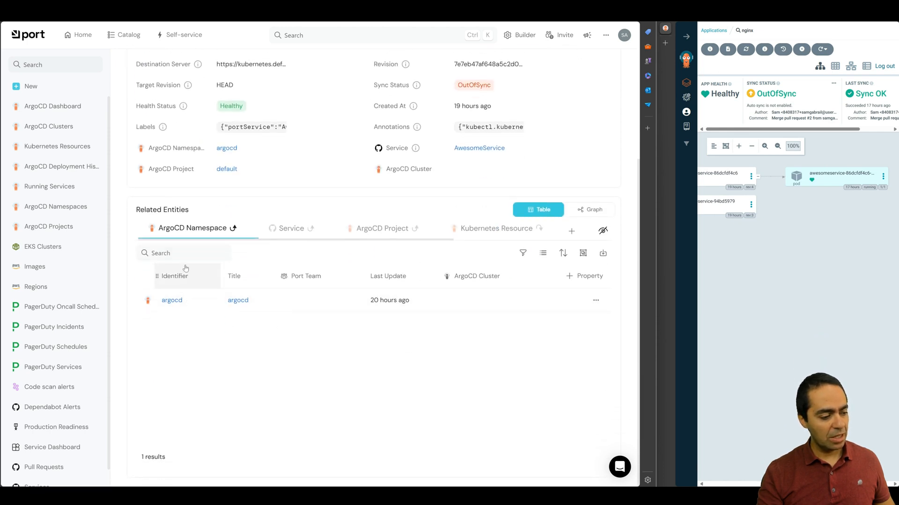
click(291, 229)
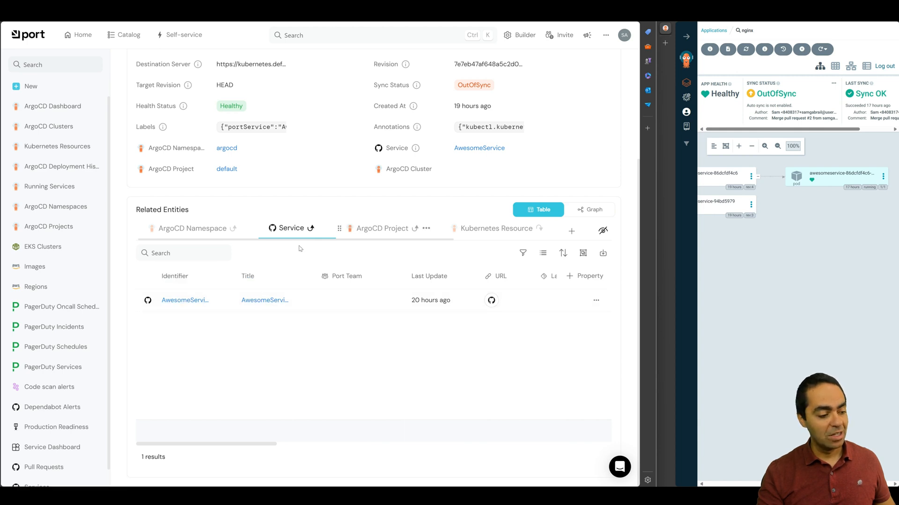
click(402, 229)
click(480, 230)
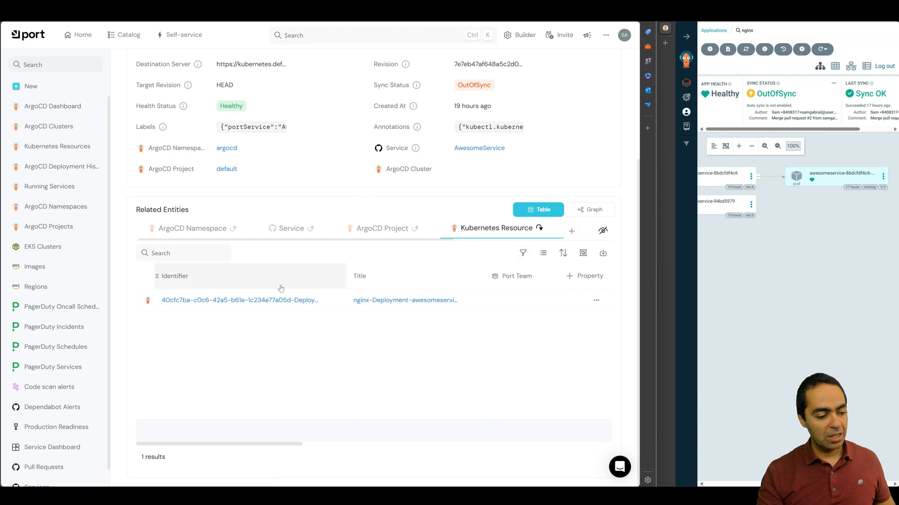
Step: Open the related nginx-Deployment-awesomeservice resource and examine its sync status, image and related entities
click(288, 300)
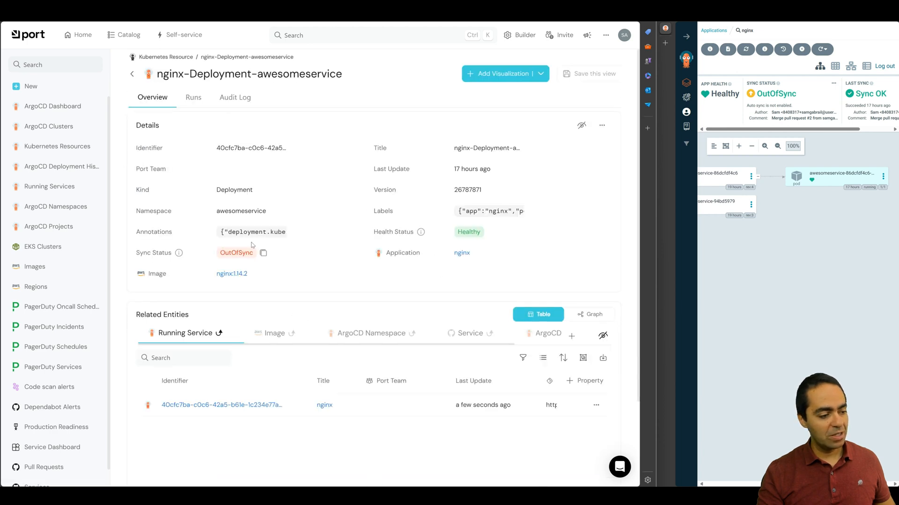
scroll(487, 230, down, 2)
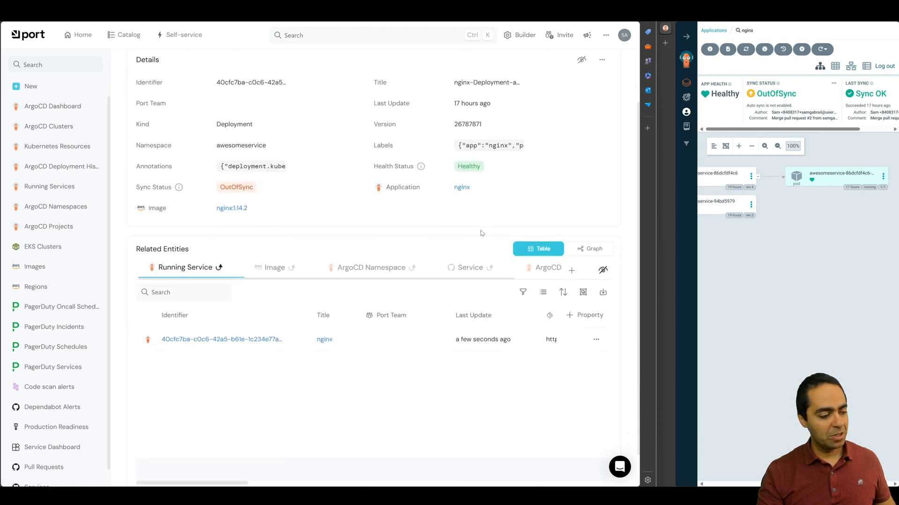
scroll(481, 233, up, 2)
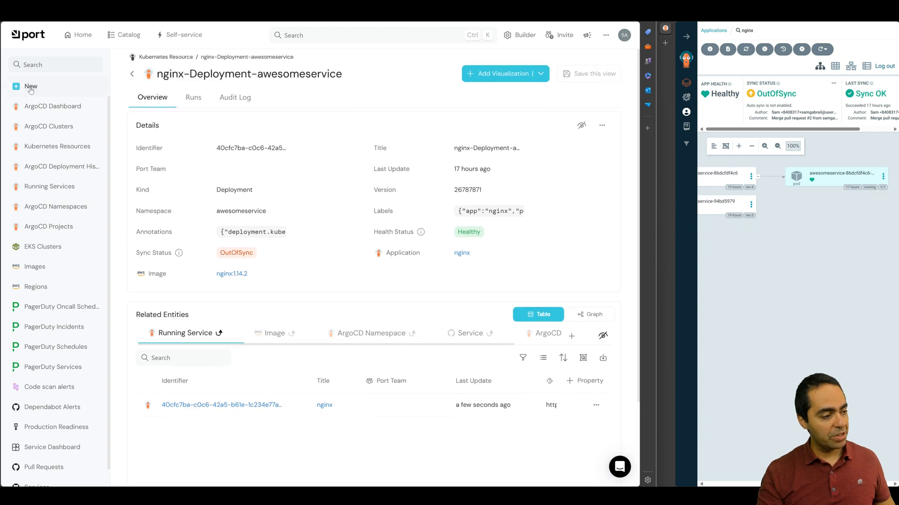
Step: Return to the ArgoCD Dashboard and execute the Sync Application action for the nginx running service
click(53, 106)
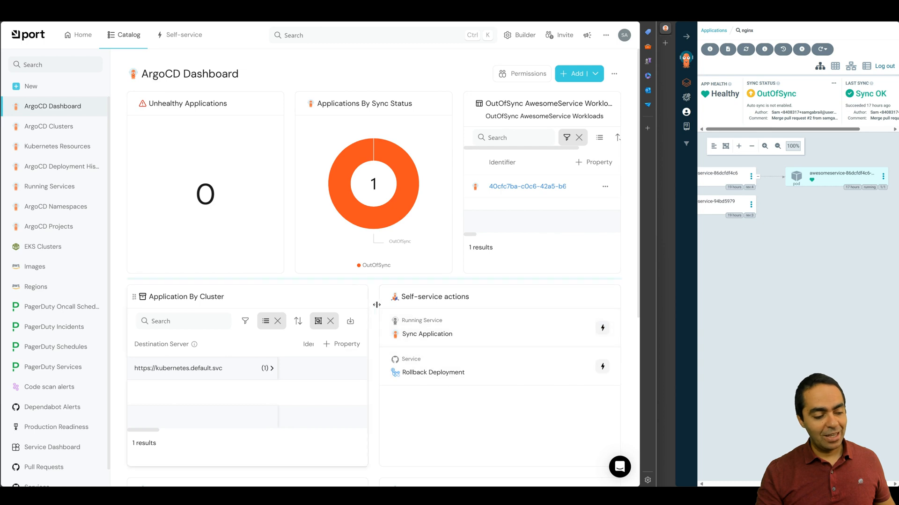
scroll(499, 335, down, 3)
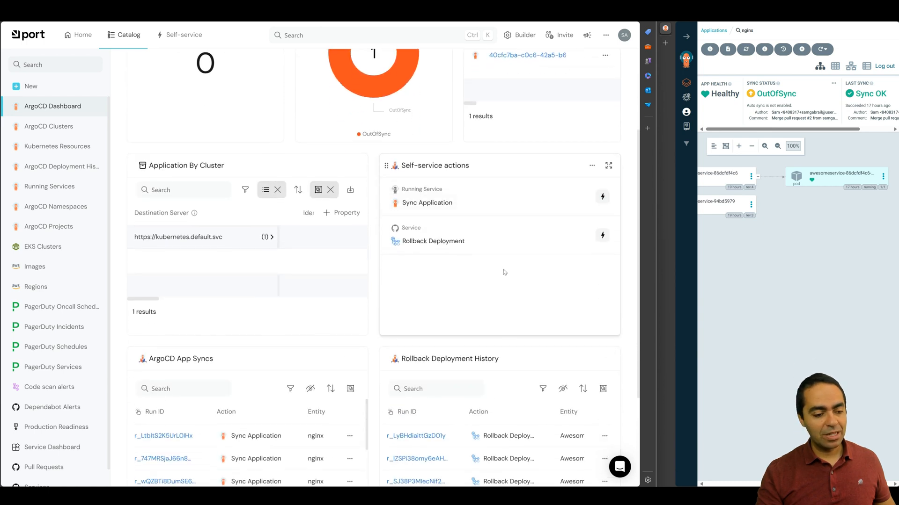
click(503, 204)
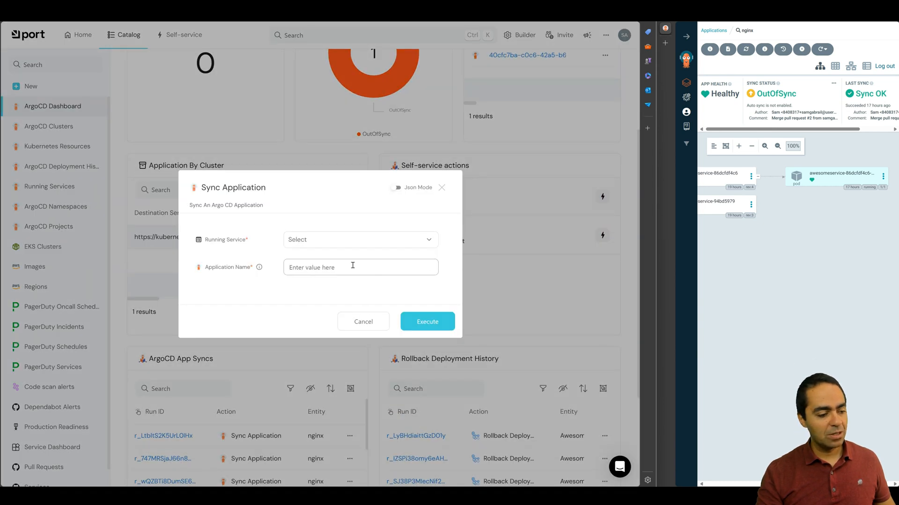
click(348, 241)
click(348, 262)
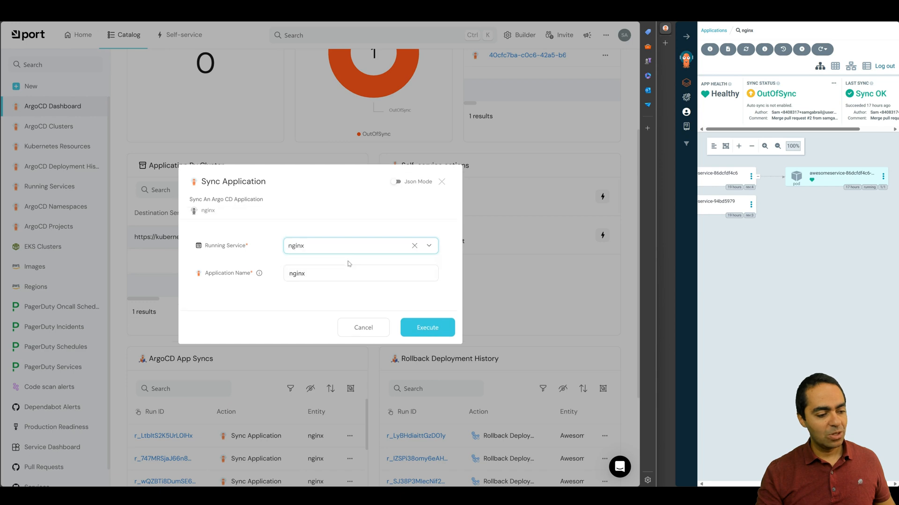
click(424, 326)
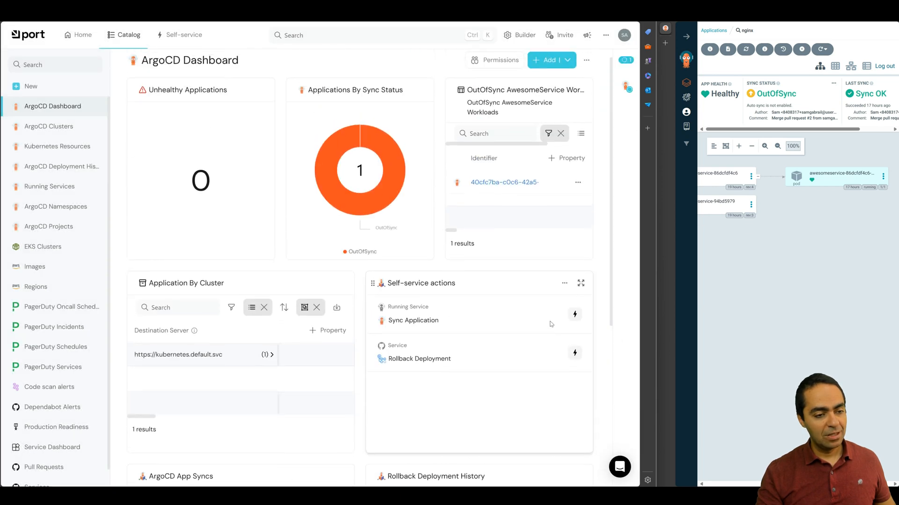
Step: Open the in-progress Sync Application run and follow its job link to the sync-argocd-app job's steps on GitHub
click(627, 88)
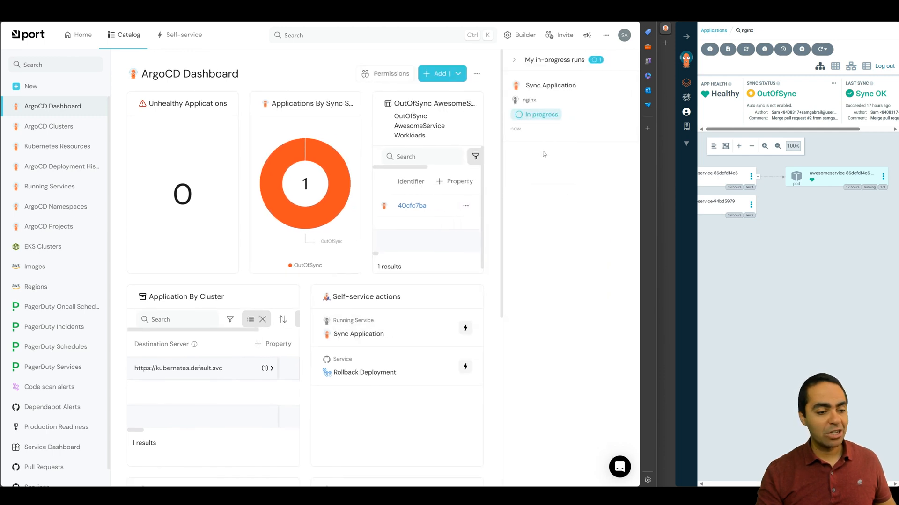
click(551, 85)
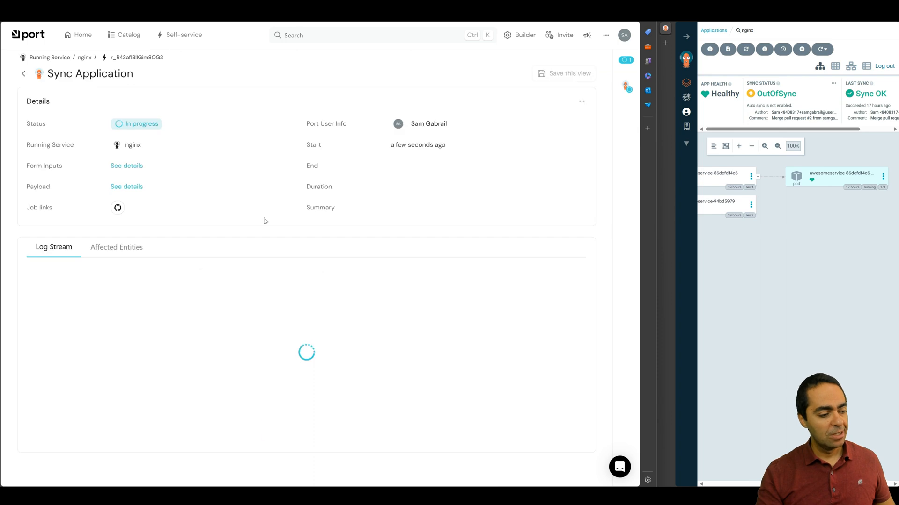
click(117, 207)
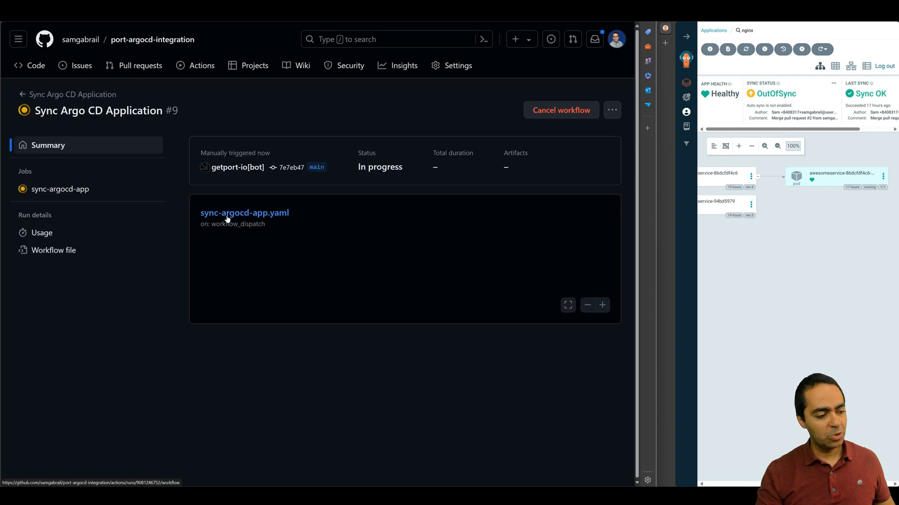
click(252, 276)
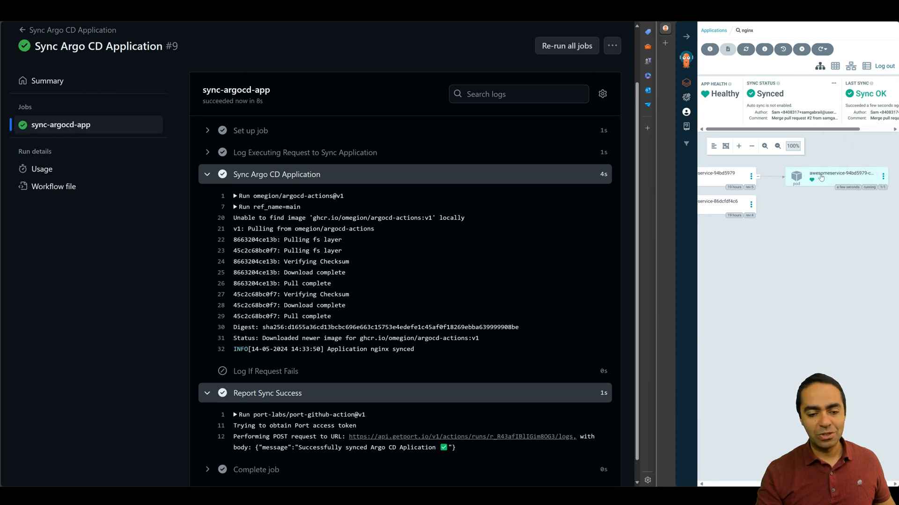
Step: Check the image in the new awesomeservice pod's summary in Argo CD and close the pod details
click(819, 181)
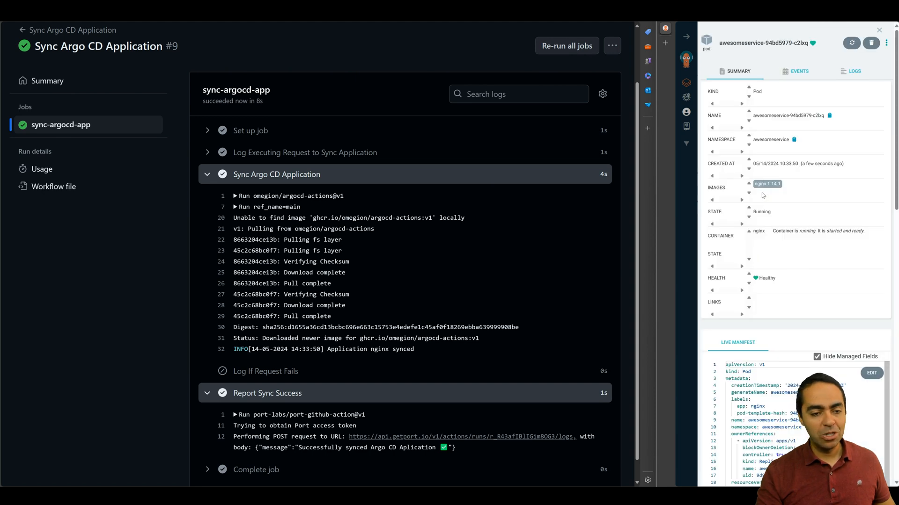
click(877, 30)
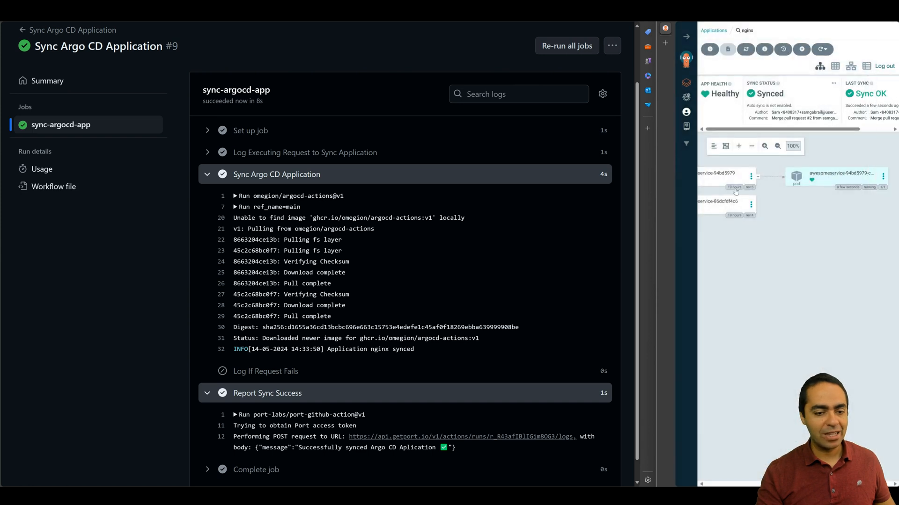
Step: Go back to the sync run in Port, reopen the ArgoCD Dashboard in the catalog and reload it
mouse_move(2, 70)
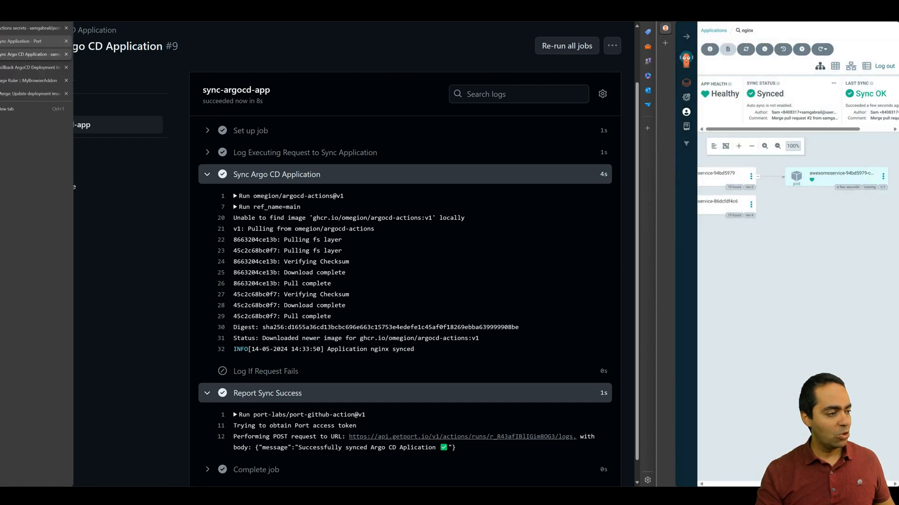
click(27, 42)
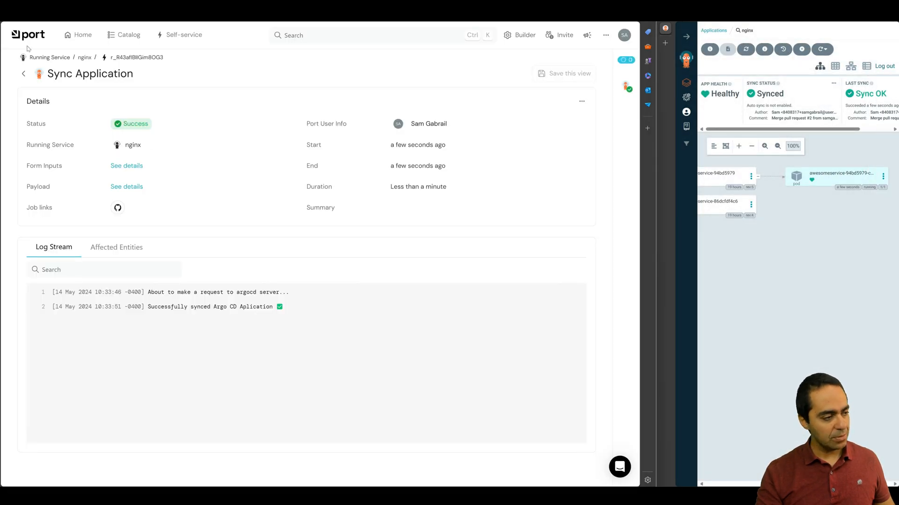
click(112, 38)
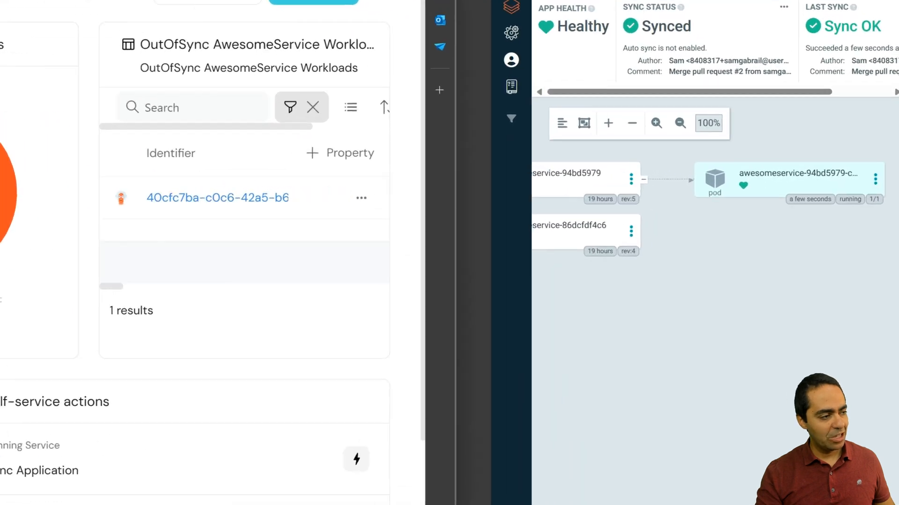
key(F5)
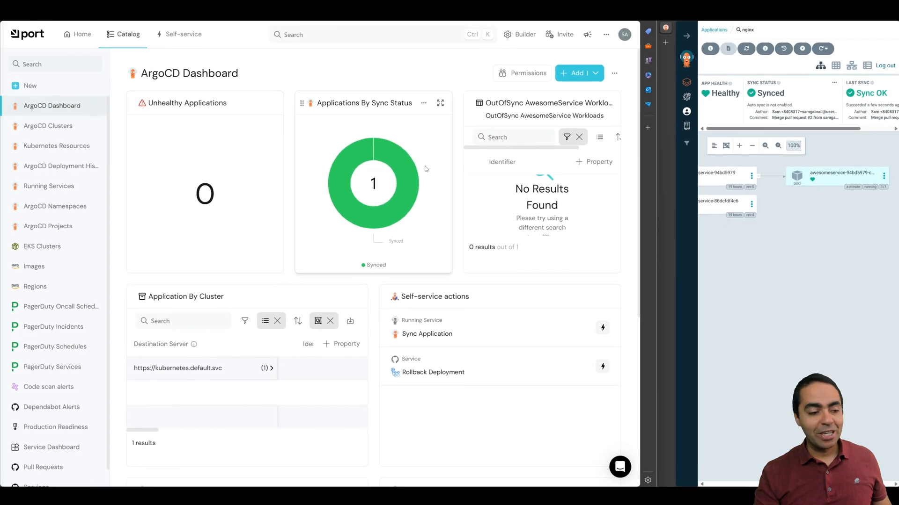
Step: Widen the ArgoCD Dashboard window and review its sync status, out-of-sync workloads, ArgoCD App Syncs and Rollback Deployment History
scroll(522, 194, down, 3)
scroll(524, 194, up, 3)
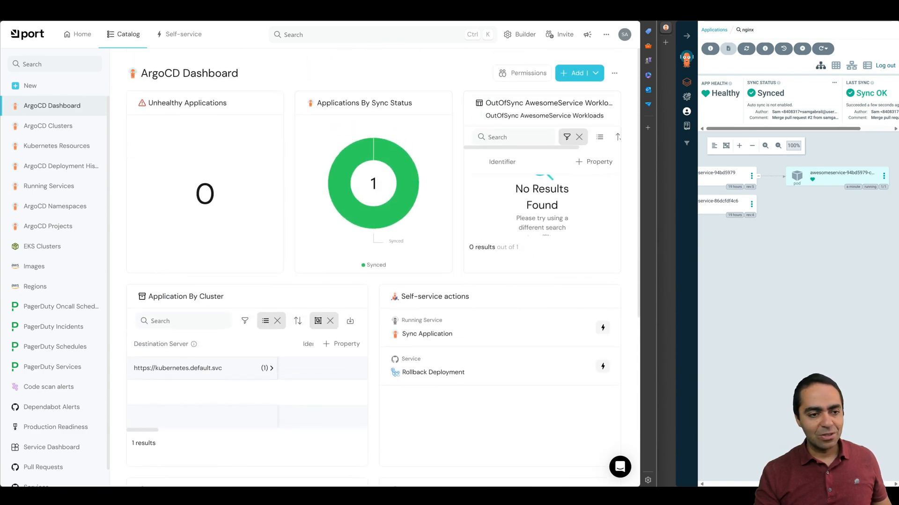
click(624, 9)
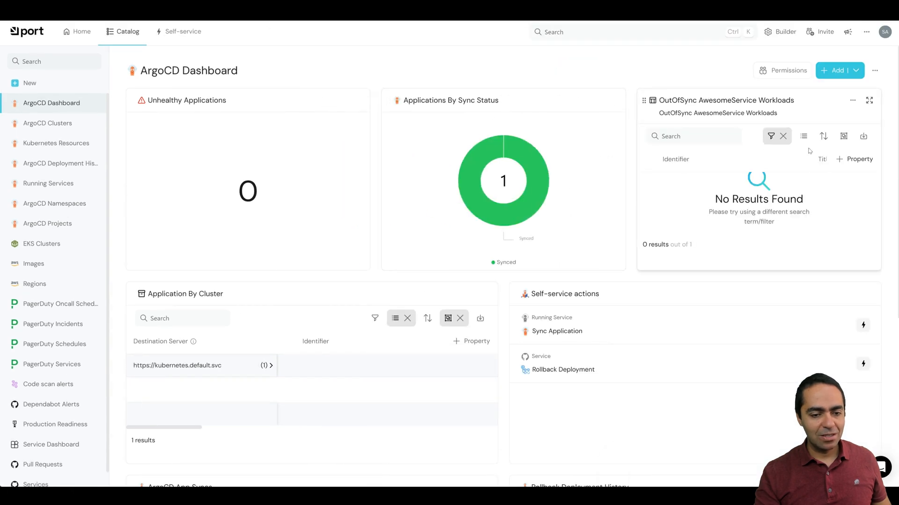
scroll(423, 227, down, 3)
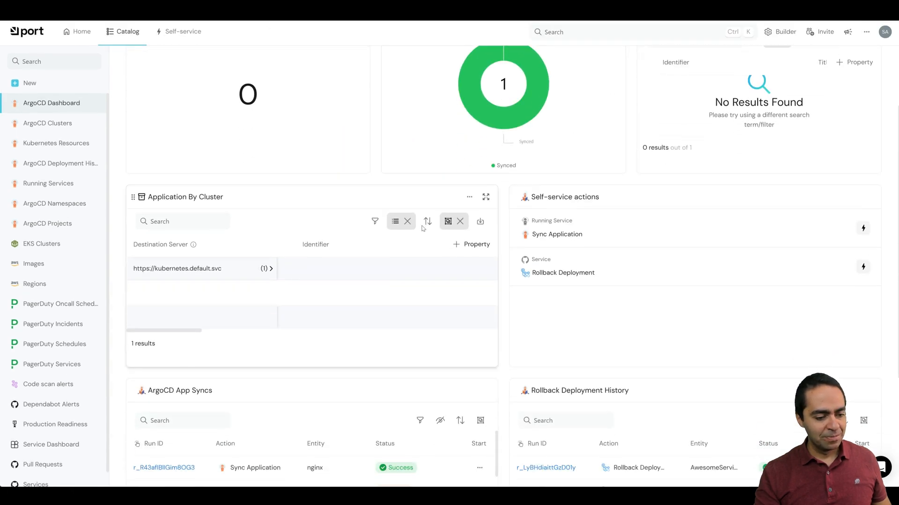
scroll(423, 227, down, 3)
scroll(423, 226, down, 1)
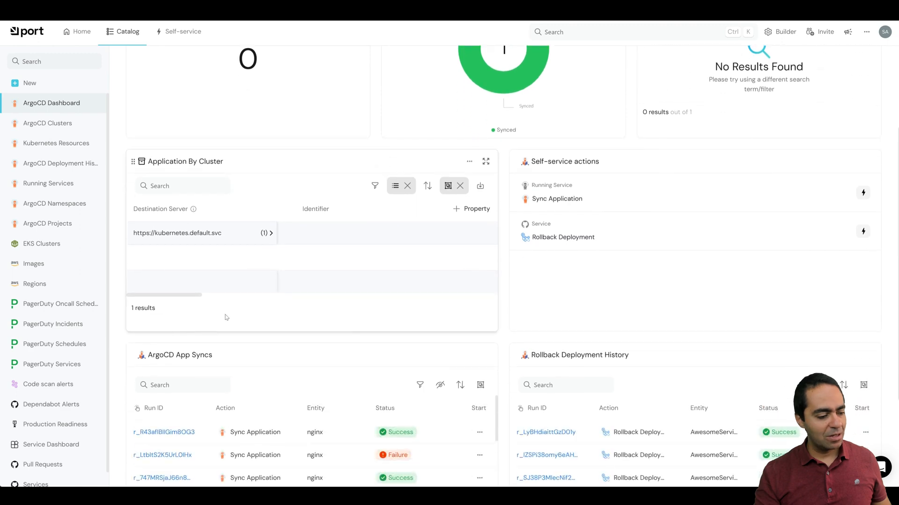
scroll(624, 273, down, 1)
scroll(625, 266, up, 2)
scroll(625, 265, down, 4)
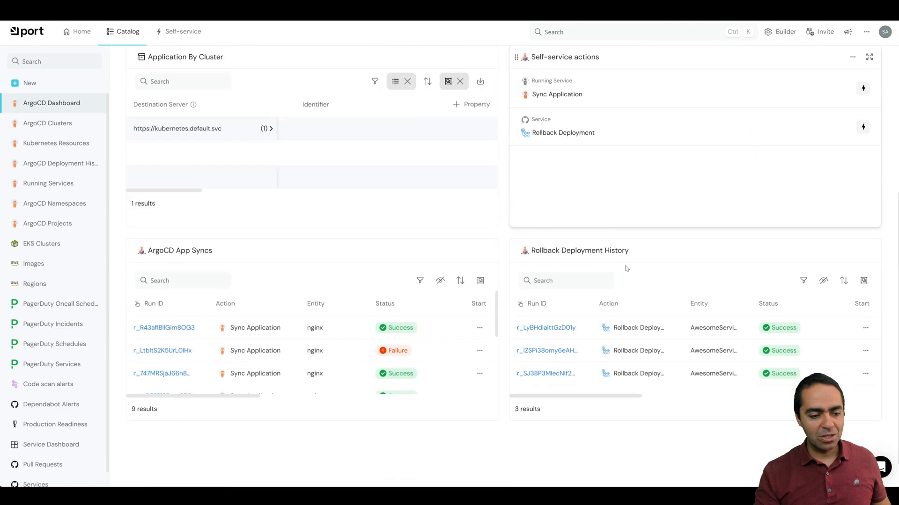
scroll(566, 275, up, 5)
scroll(579, 268, up, 2)
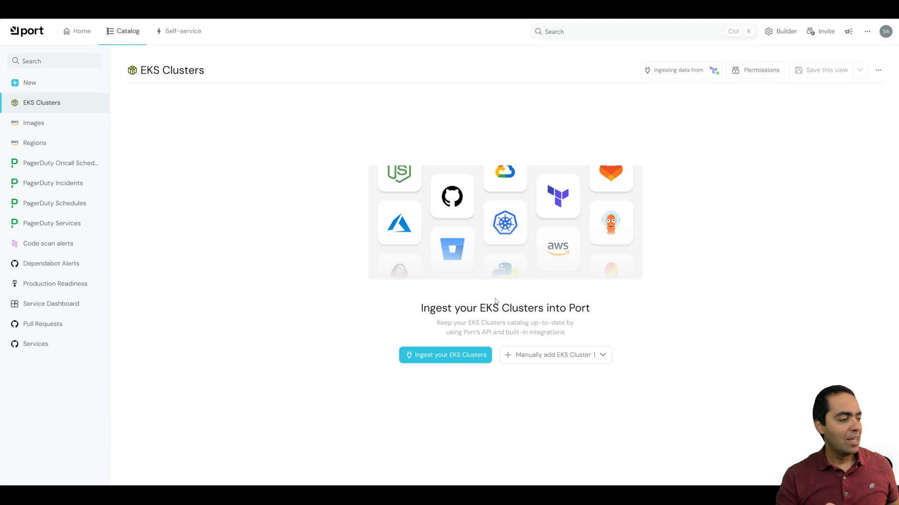
Step: Start a new data source from the catalog and browse the available exporters down to the Kubernetes Stack group
click(40, 85)
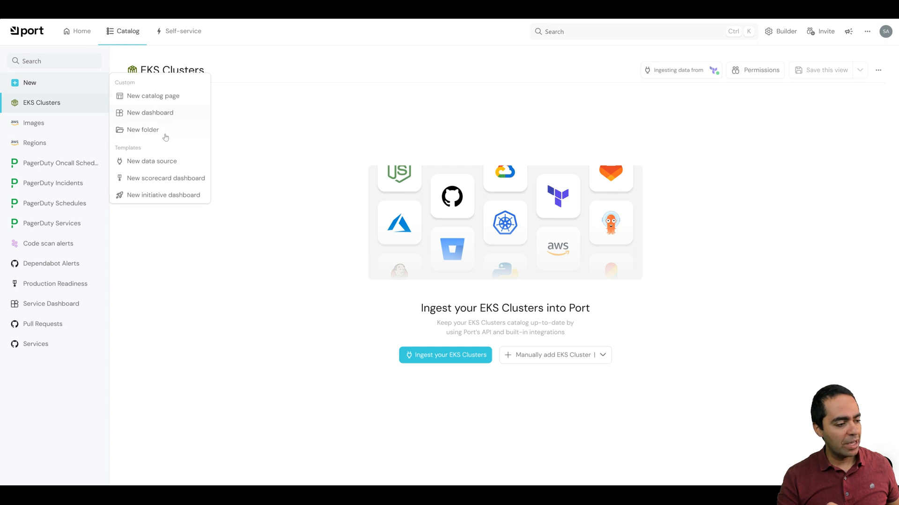
click(153, 162)
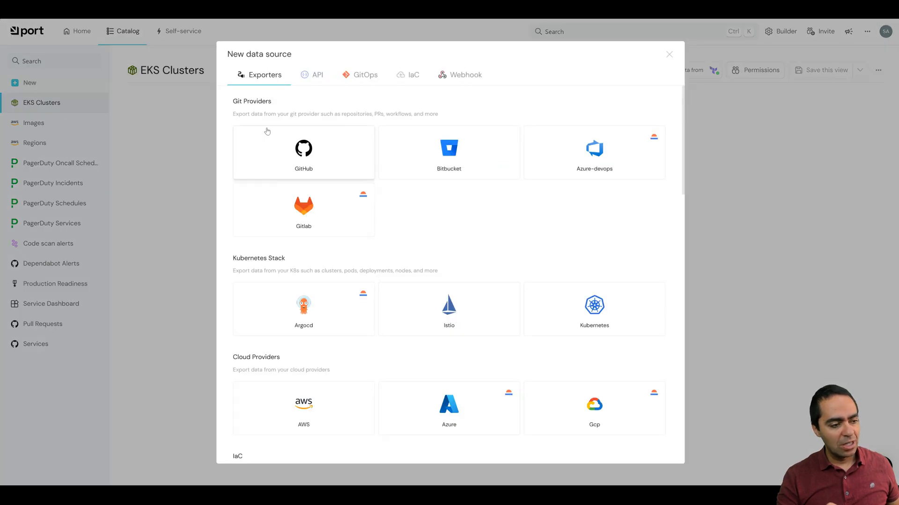
scroll(476, 197, down, 15)
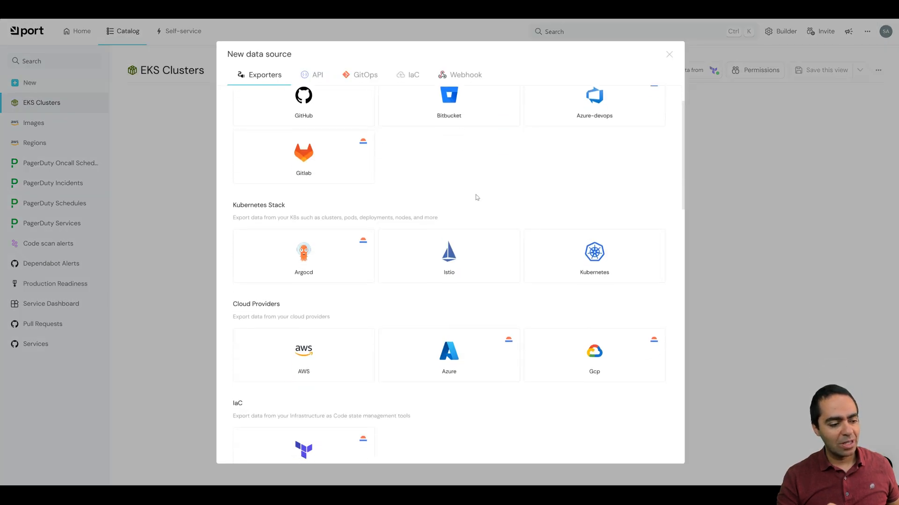
scroll(476, 197, up, 10)
scroll(476, 196, up, 4)
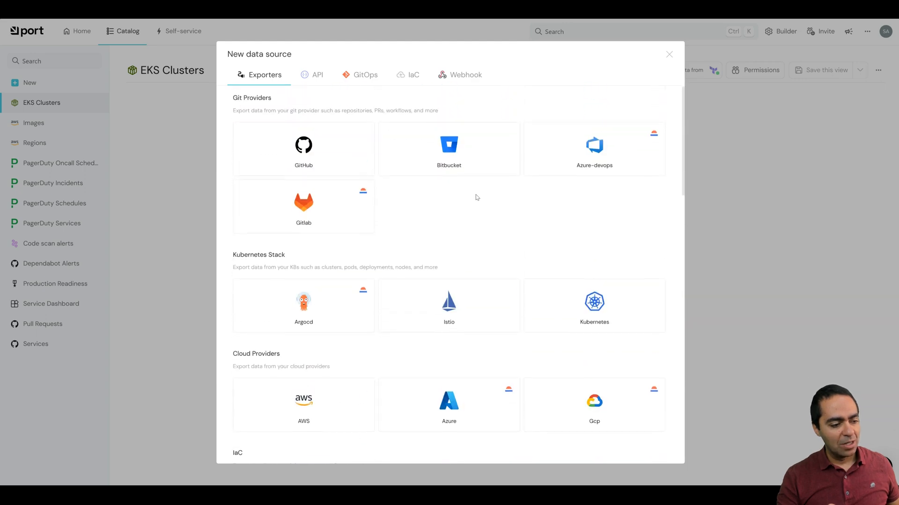
scroll(328, 247, down, 1)
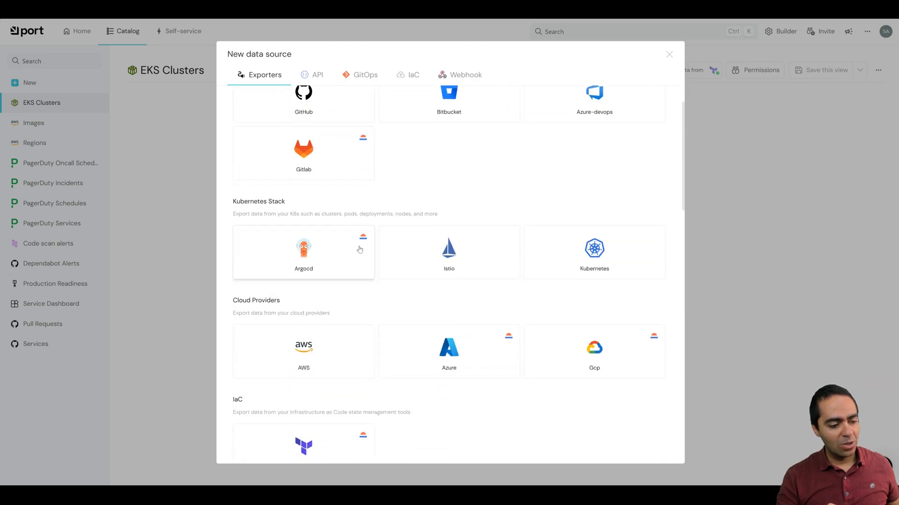
Step: Open the Ocean documentation from the Argocd exporter's Ocean badge and read through its Overview page
mouse_move(365, 244)
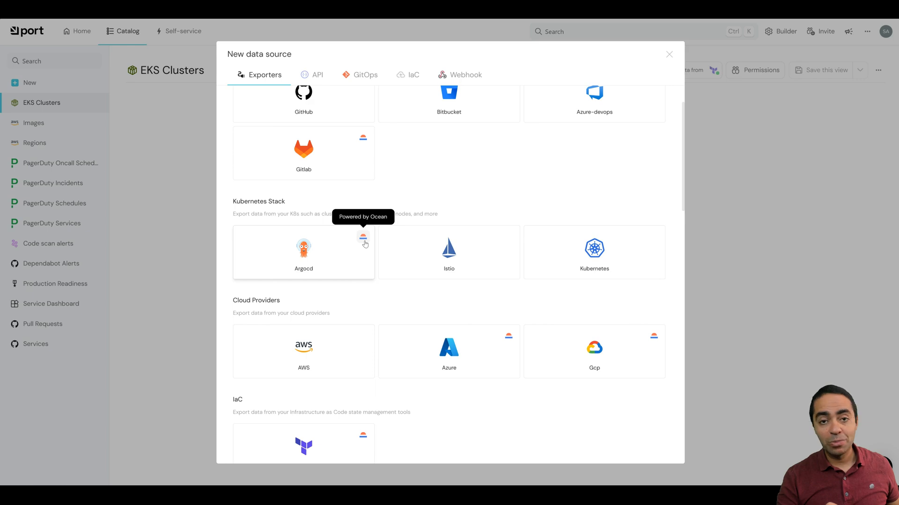
click(365, 243)
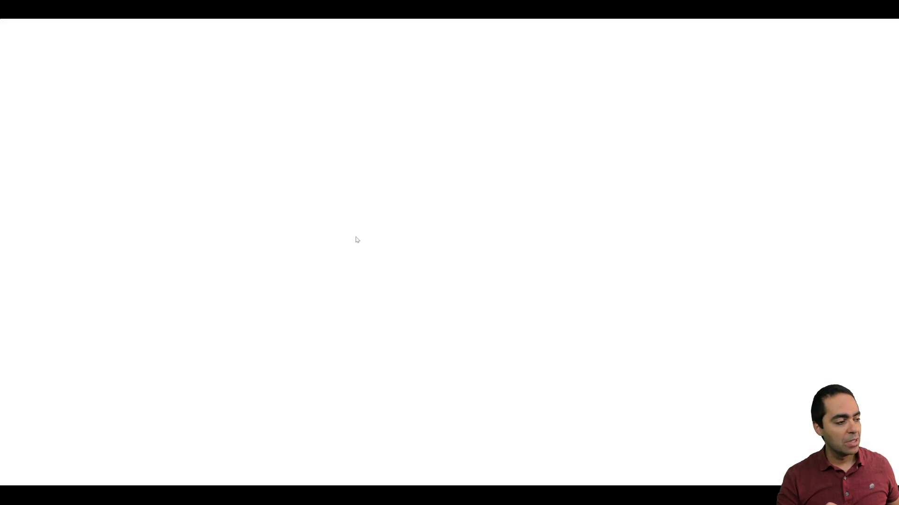
scroll(285, 201, down, 6)
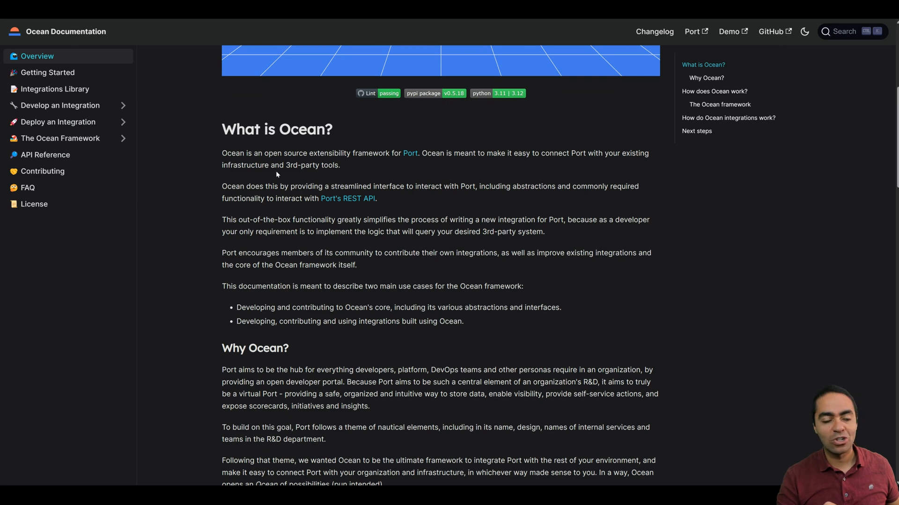
scroll(317, 178, down, 3)
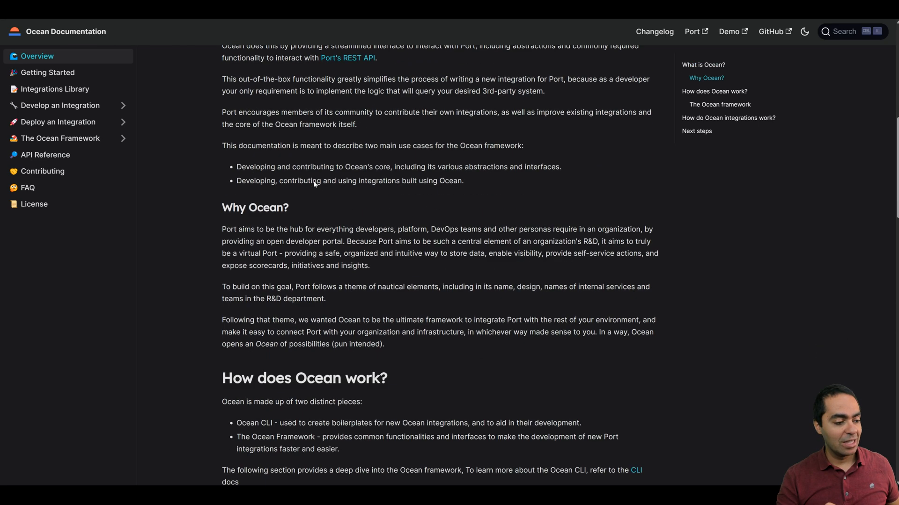
scroll(314, 184, up, 9)
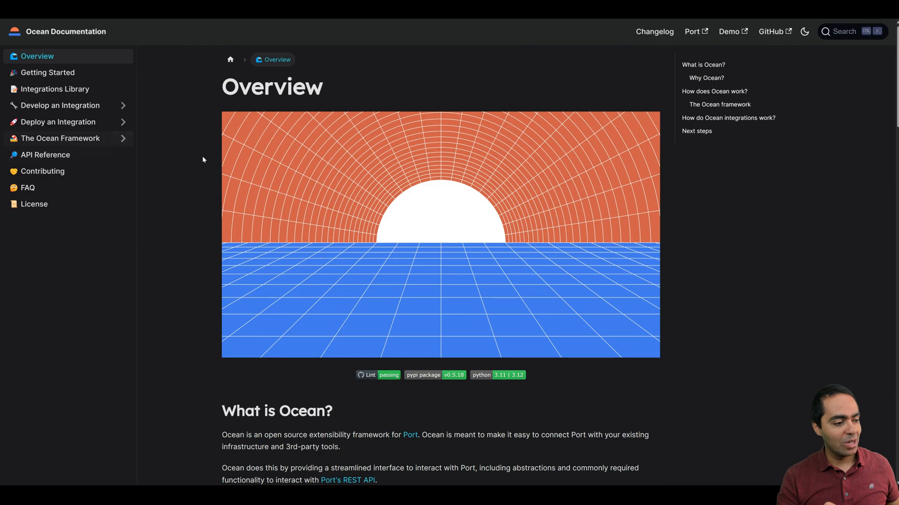
scroll(347, 171, down, 19)
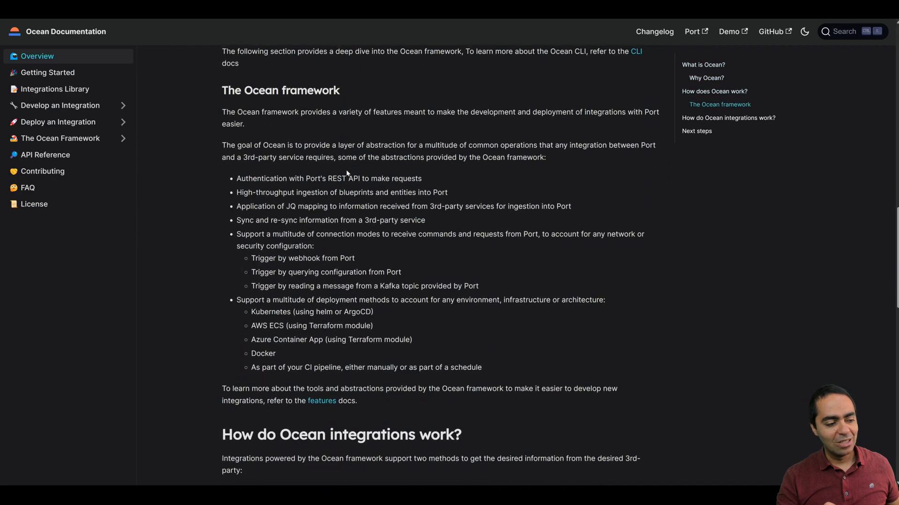
scroll(346, 173, up, 19)
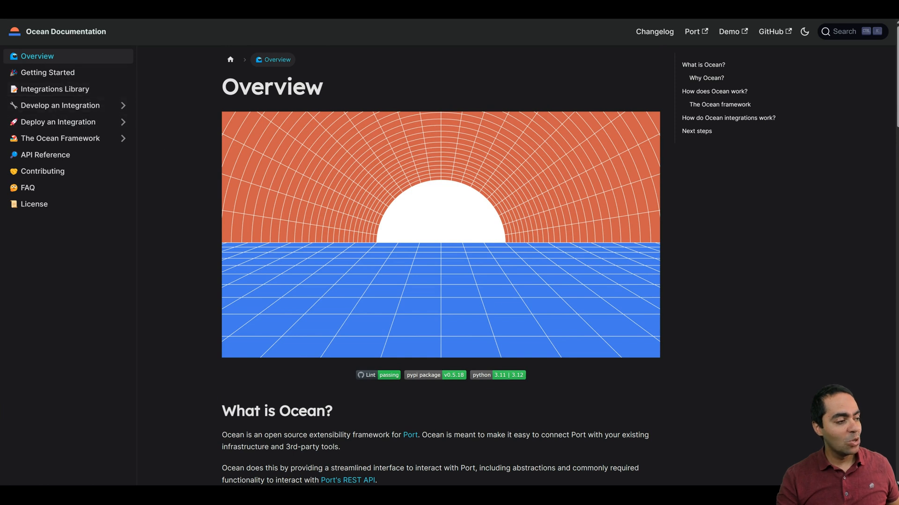
Step: Return to the exporter list in Port, choose Argocd and set its installation method to Real-time and always on
mouse_move(9, 56)
mouse_move(19, 24)
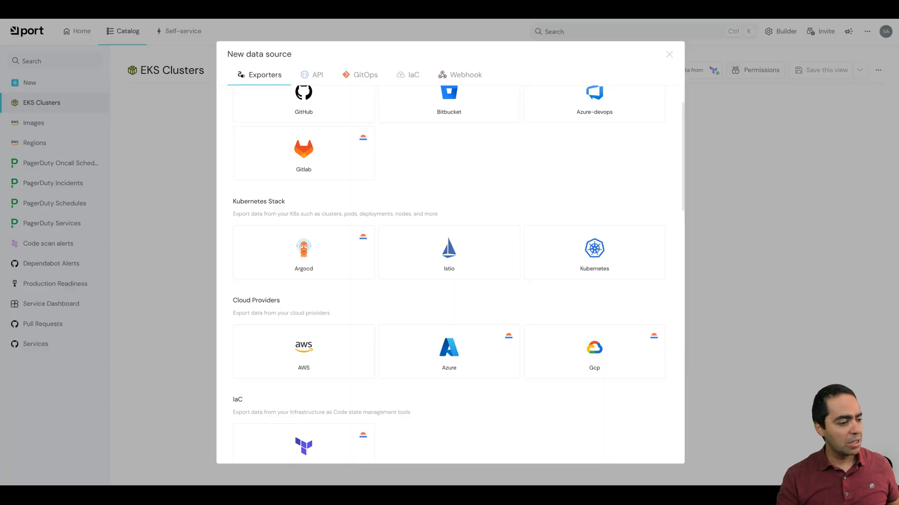
click(317, 247)
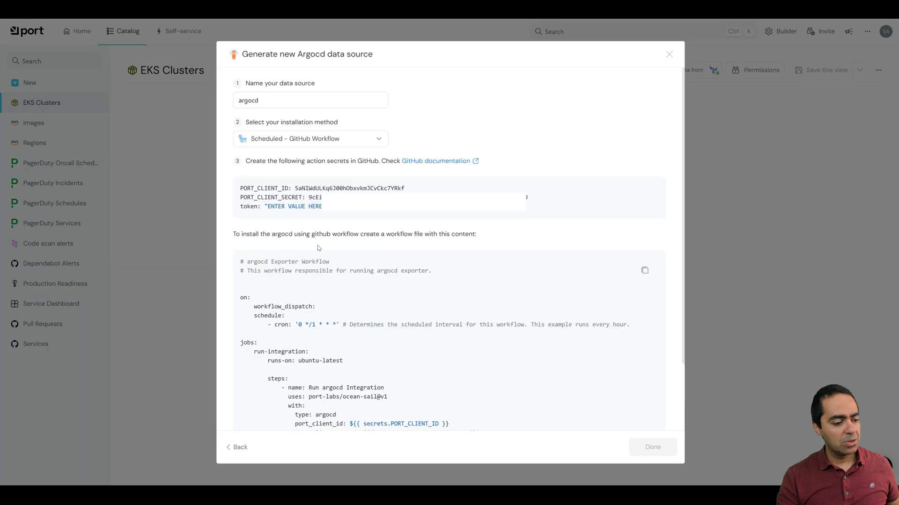
click(305, 139)
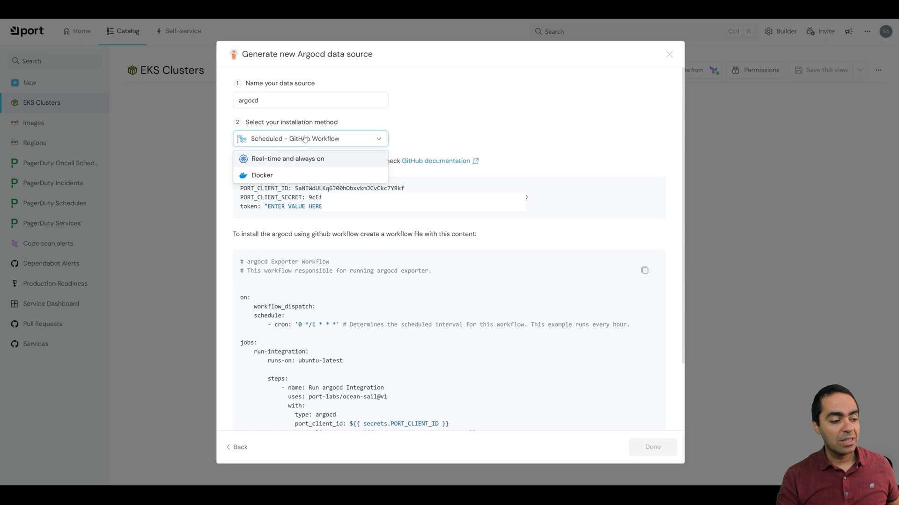
mouse_move(332, 164)
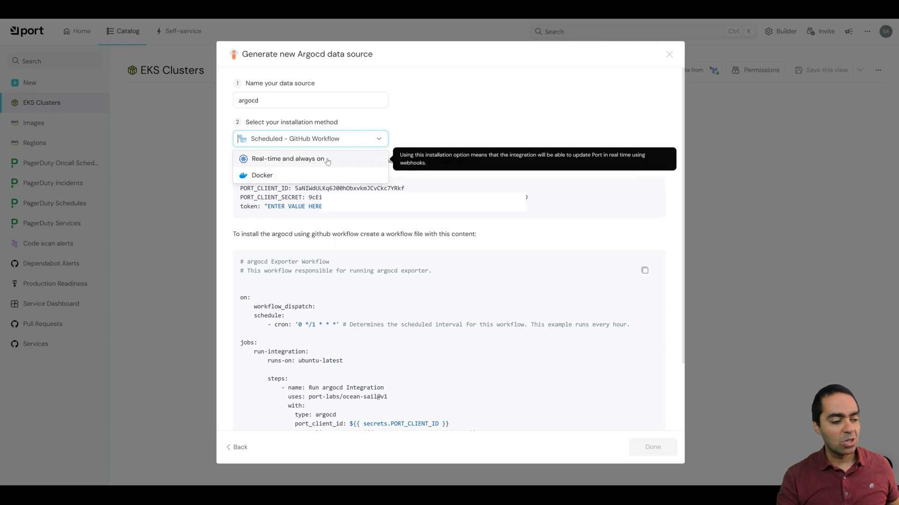
click(328, 160)
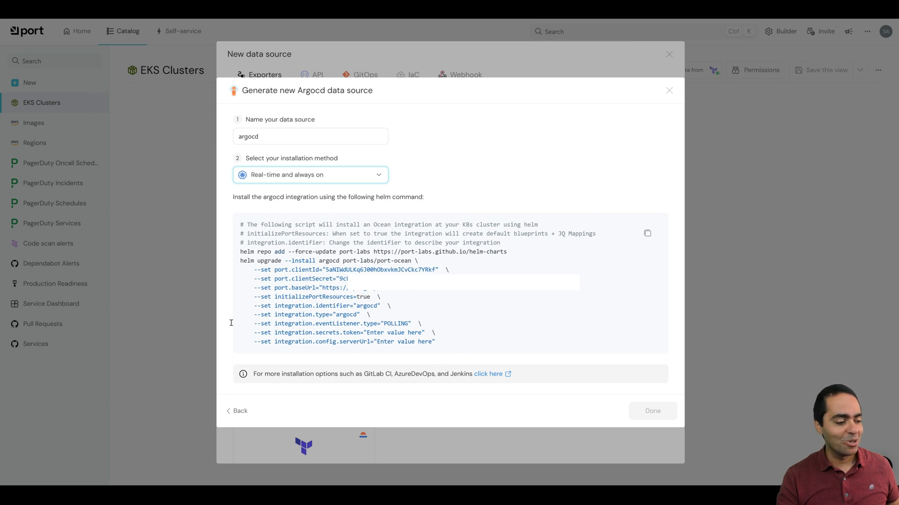
Step: Switch to the port-argocd-integration project in VS Code, enlarge the README preview area and clear the terminal
click(181, 300)
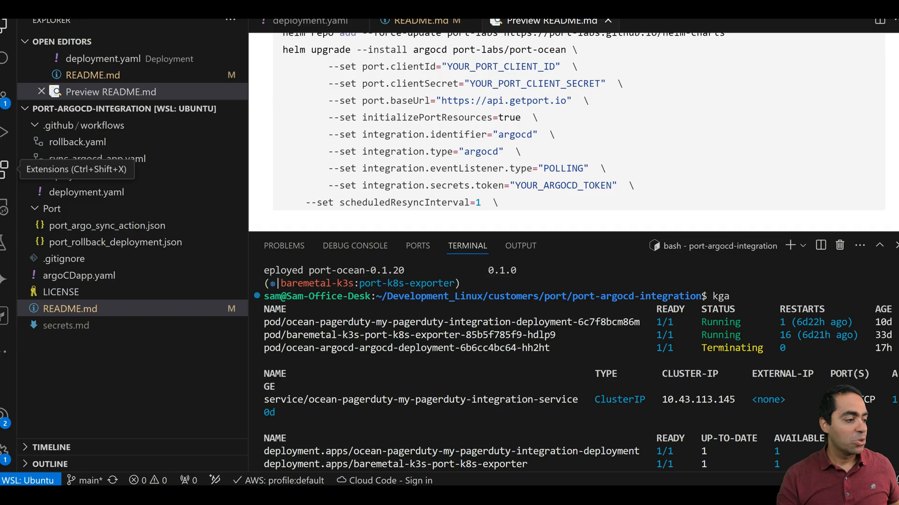
click(84, 125)
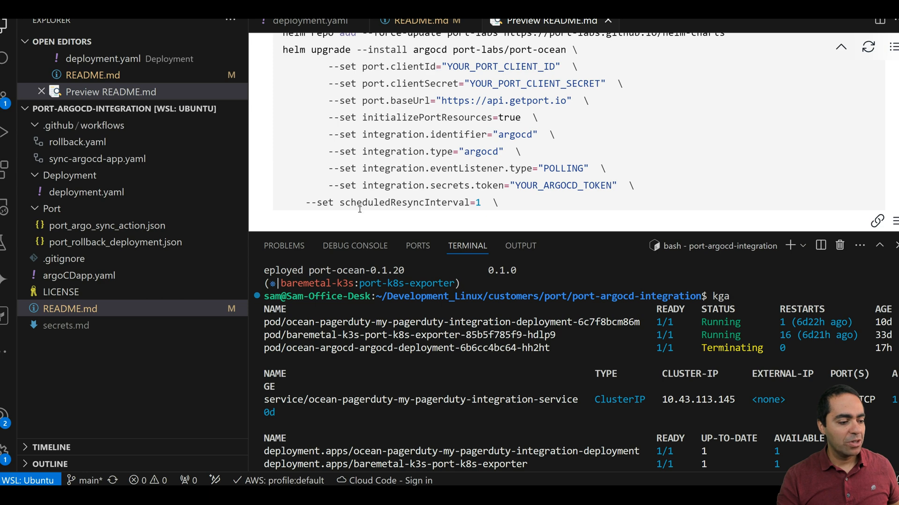
drag(362, 233, 361, 293)
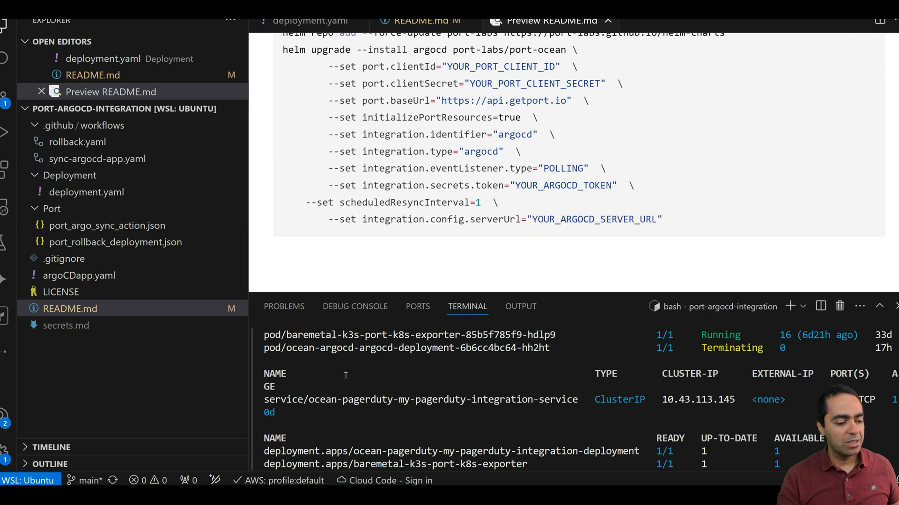
text(v)
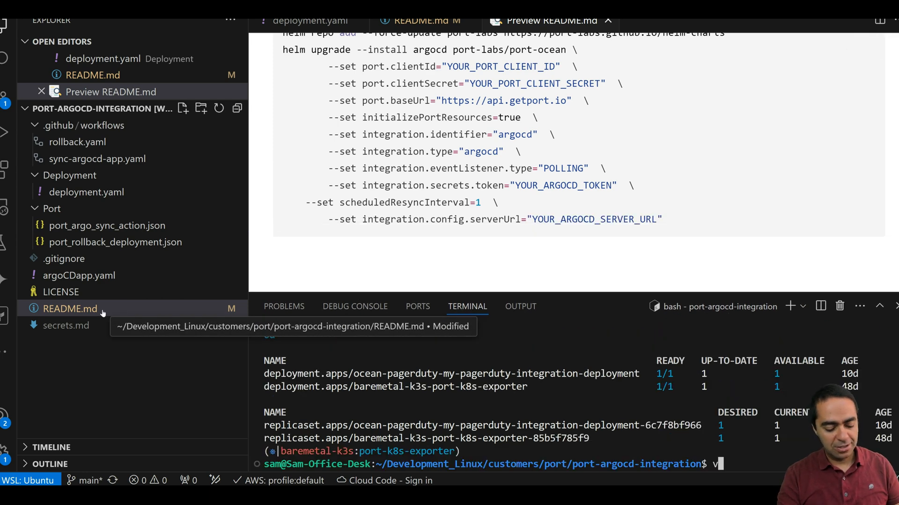
key(BackSpace)
text(clear)
key(Return)
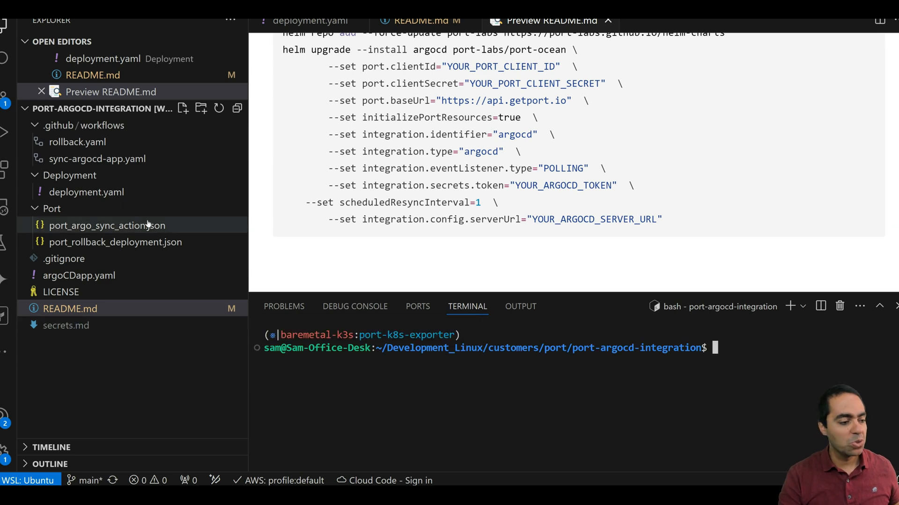
Step: Review the README preview's guide links and Helm install script, and highlight the scheduledResyncInterval setting
scroll(365, 169, up, 1)
scroll(365, 168, up, 5)
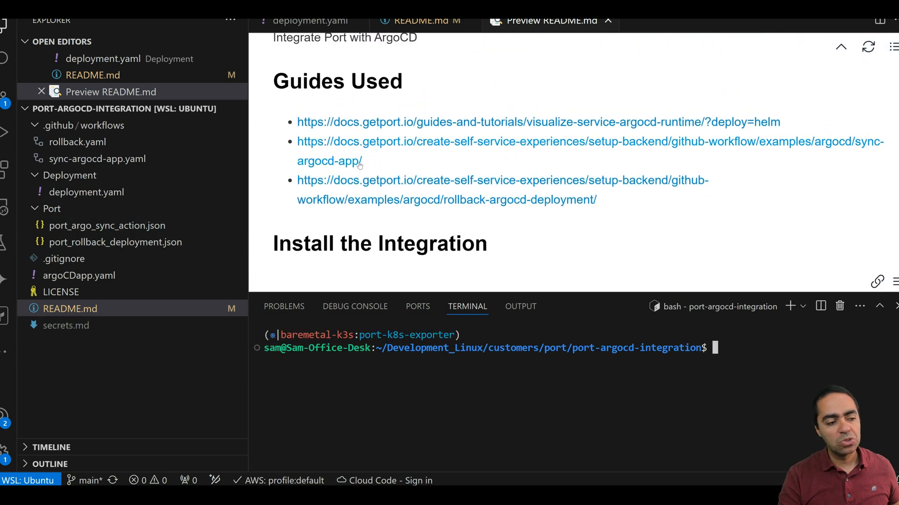
scroll(372, 141, up, 2)
scroll(371, 133, down, 4)
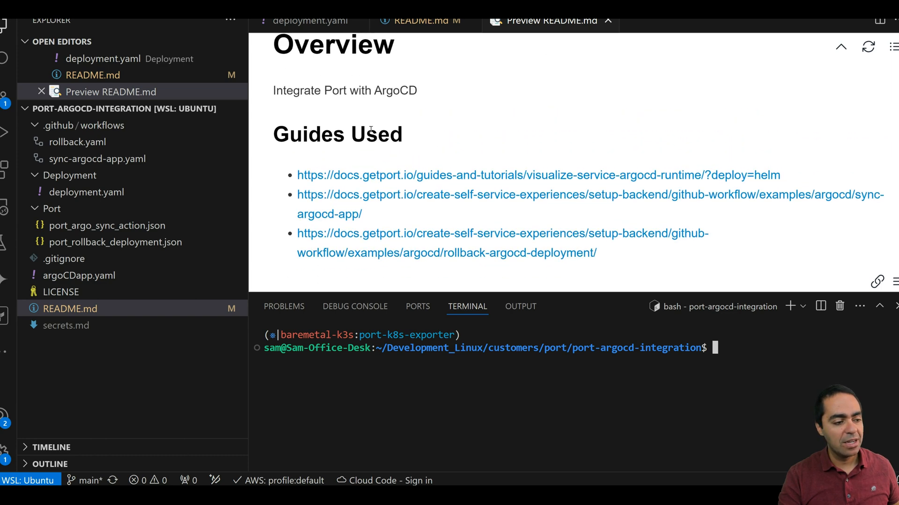
scroll(370, 132, down, 4)
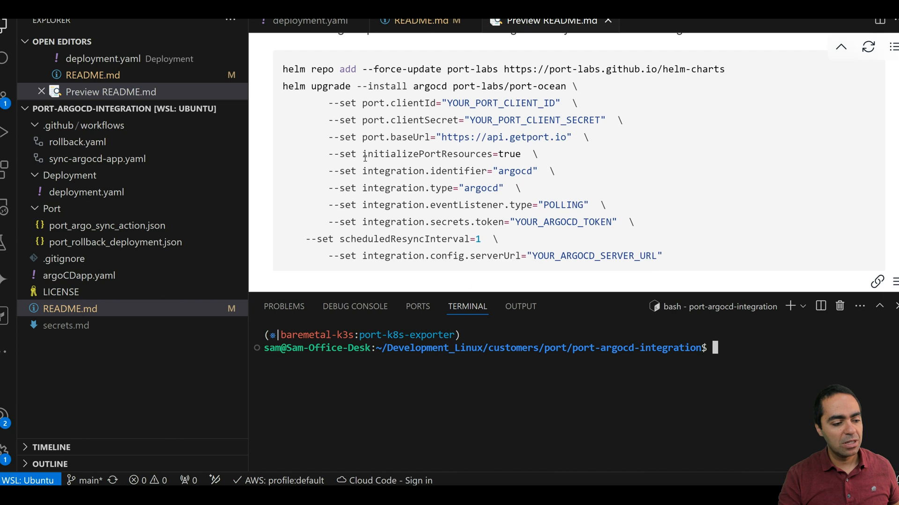
double_click(347, 241)
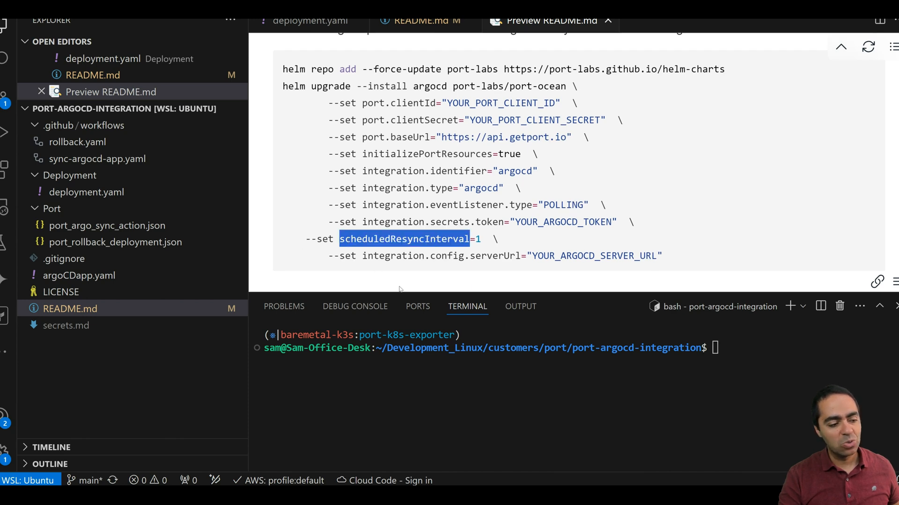
Step: Open the README.md source and align the scheduledResyncInterval line's indentation with the neighbouring Helm options
click(421, 20)
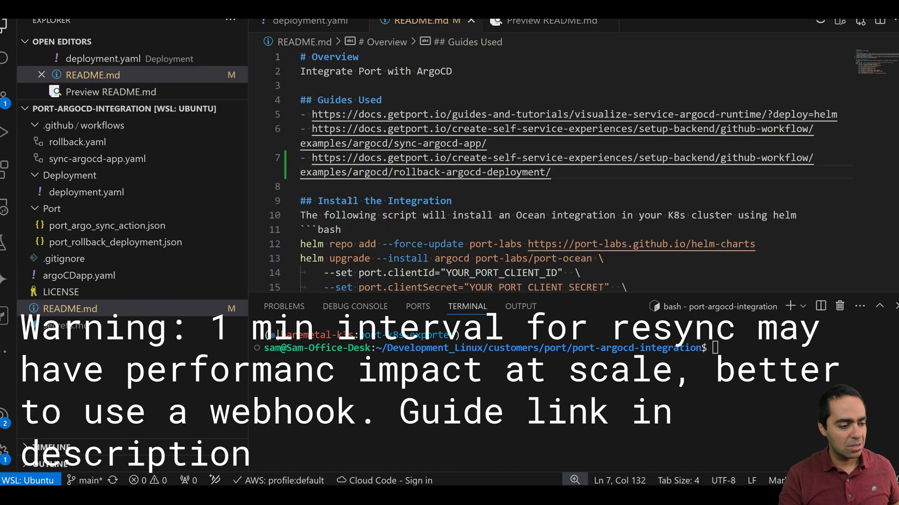
scroll(349, 200, down, 4)
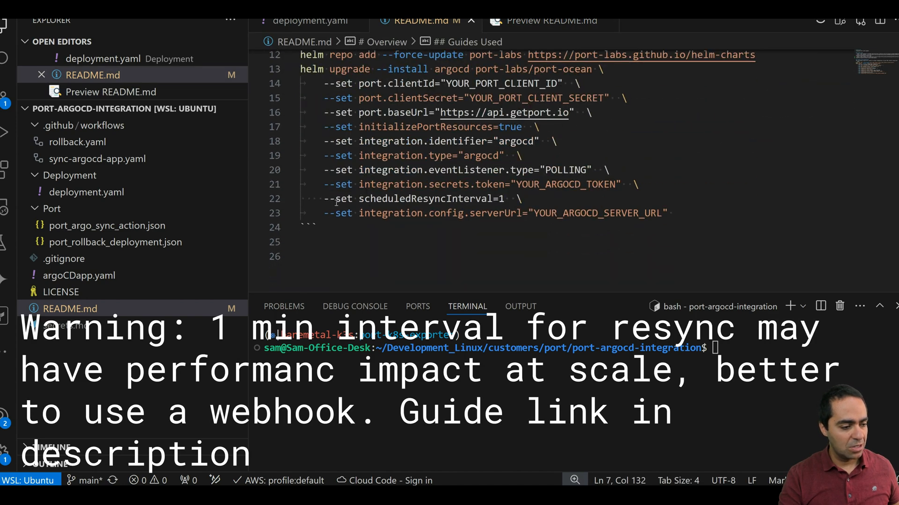
click(324, 198)
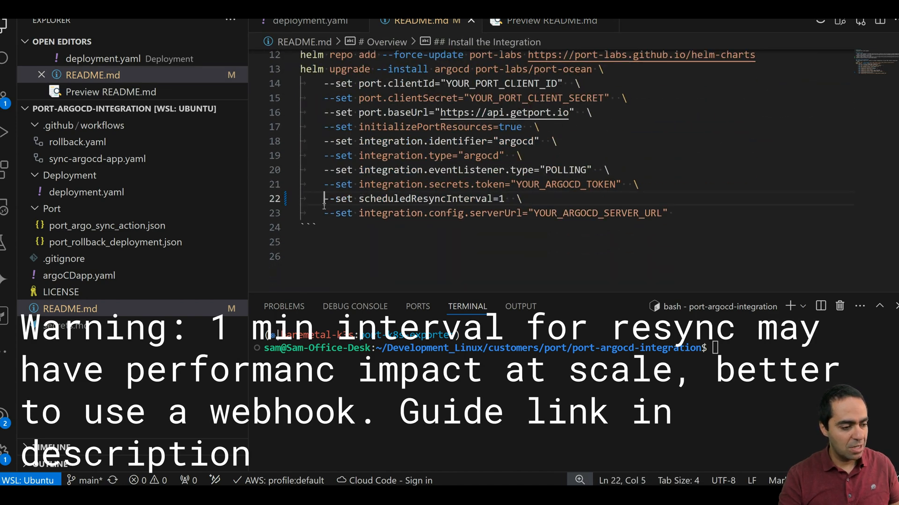
Step: Return to the README preview, refresh it and bring the Helm install script back into view
click(541, 23)
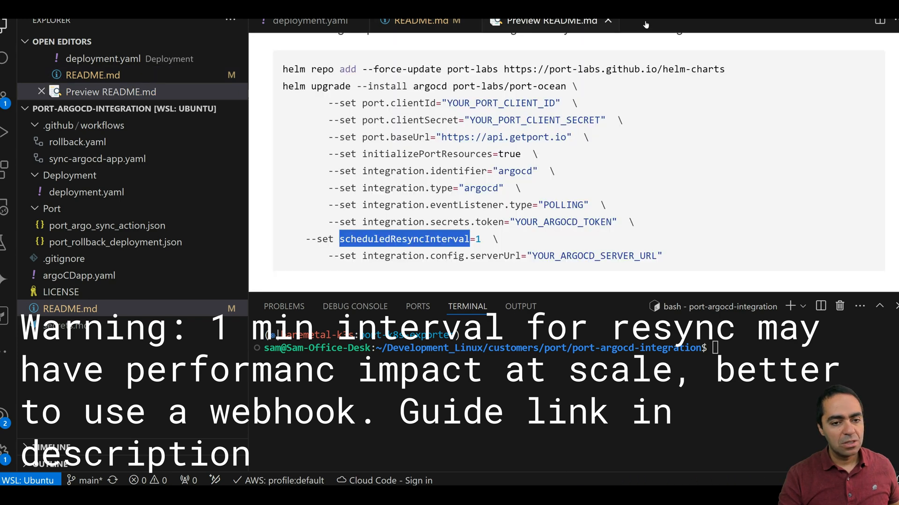
click(868, 47)
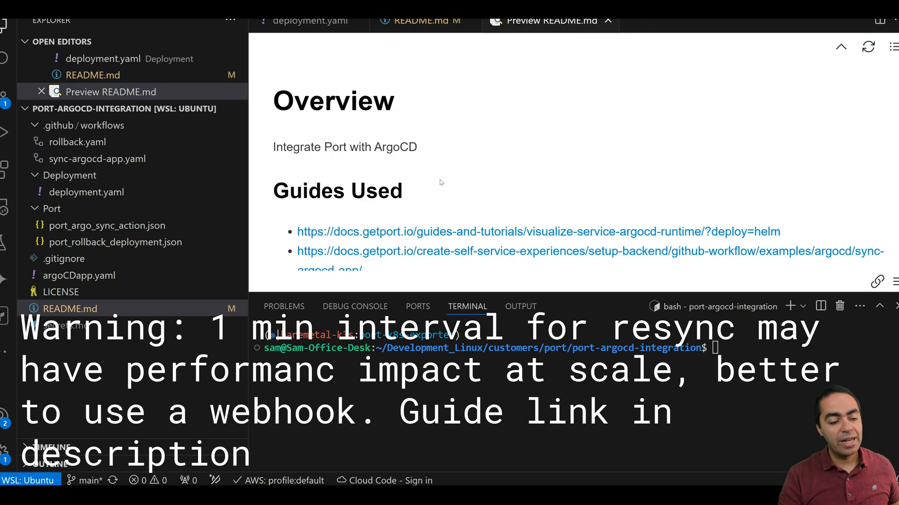
scroll(440, 182, down, 10)
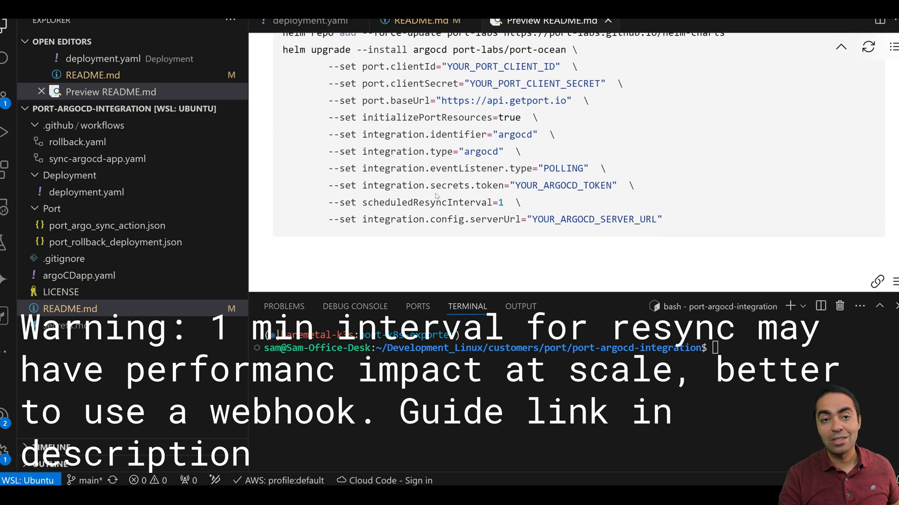
scroll(437, 196, up, 1)
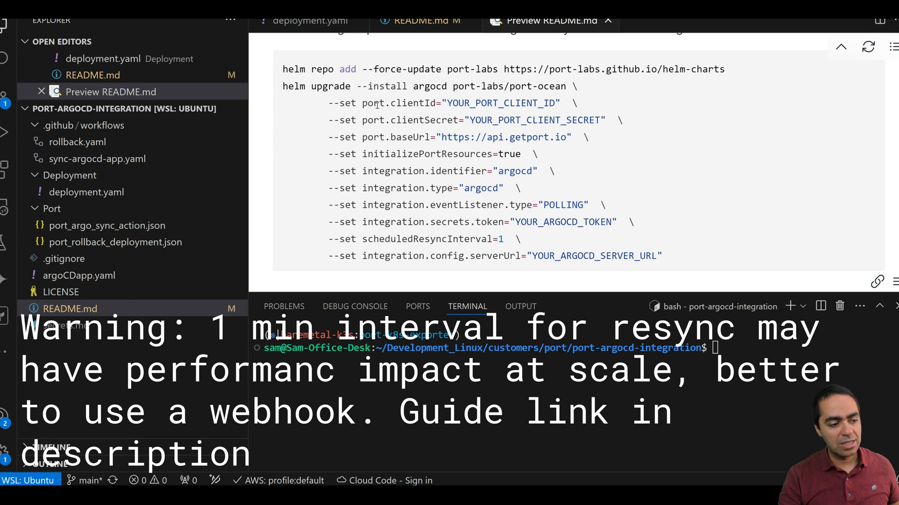
Step: Highlight the script's Port client ID, client secret, ArgoCD token and server URL placeholders as the values to replace
double_click(472, 104)
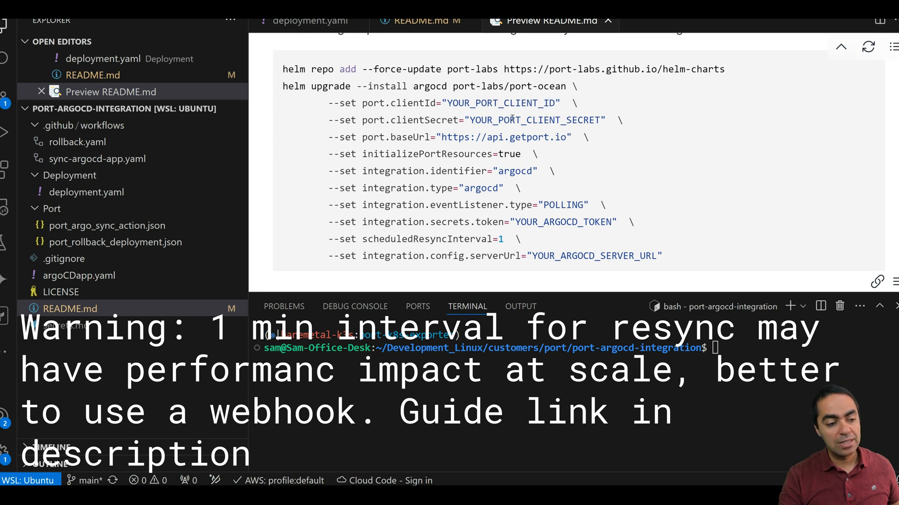
double_click(512, 119)
double_click(553, 223)
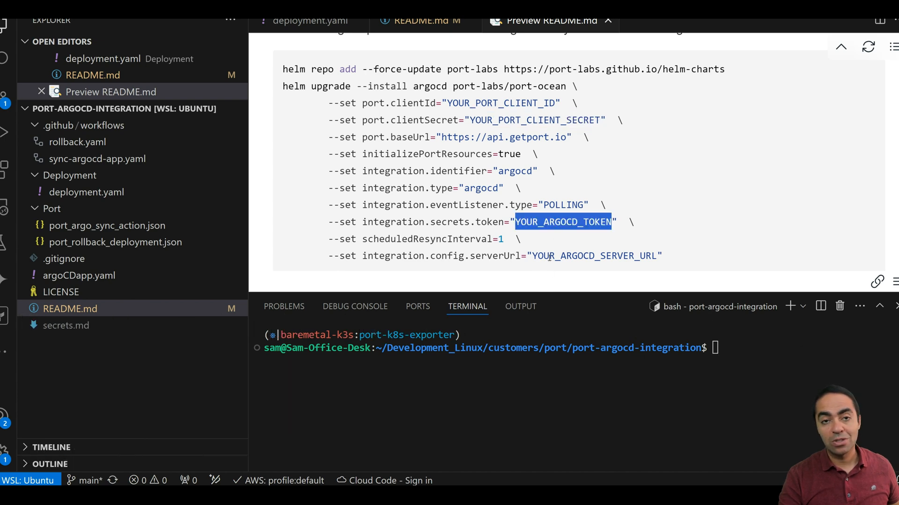
double_click(549, 257)
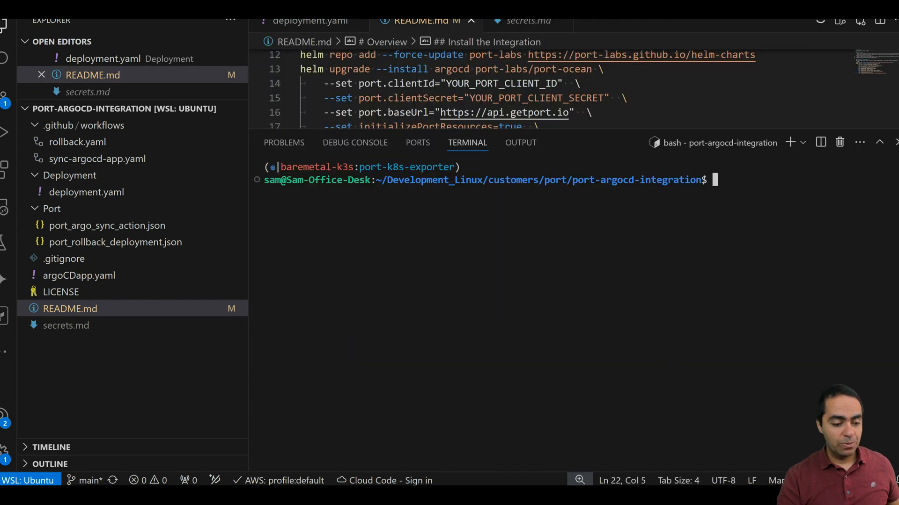
Step: List the Helm releases with helm ls, widen the terminal area and highlight the argocd release
text(helm ls)
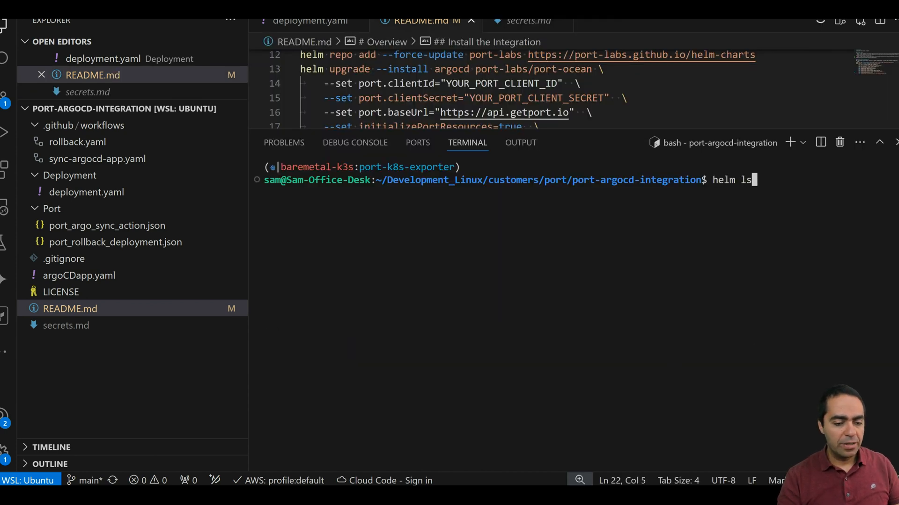
key(Return)
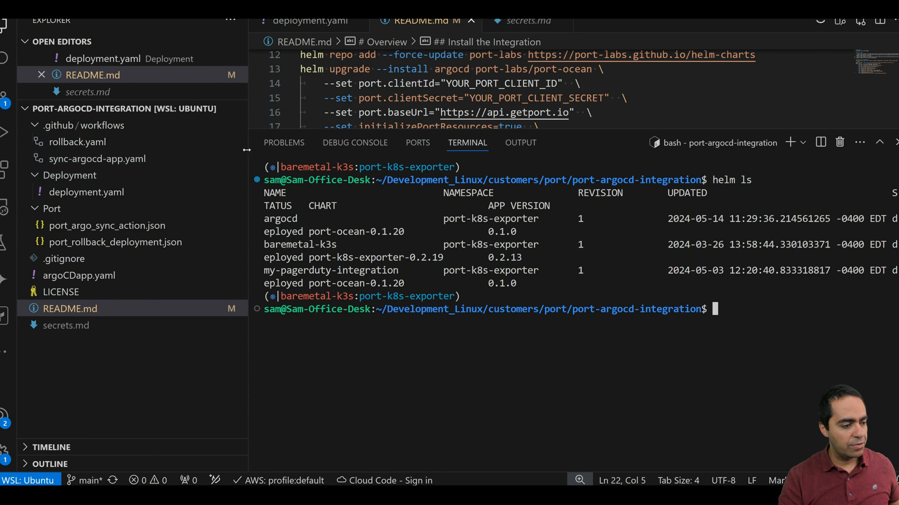
drag(249, 147, 130, 143)
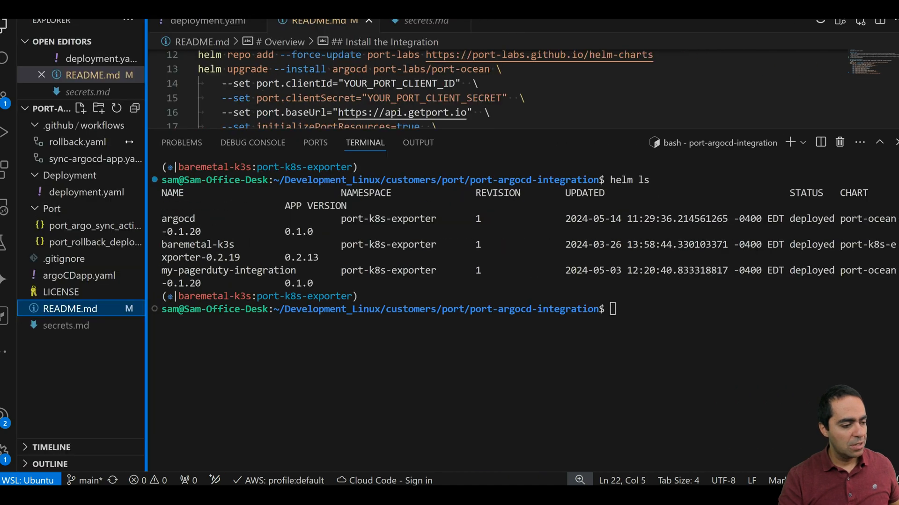
double_click(178, 219)
key(ctrl+c)
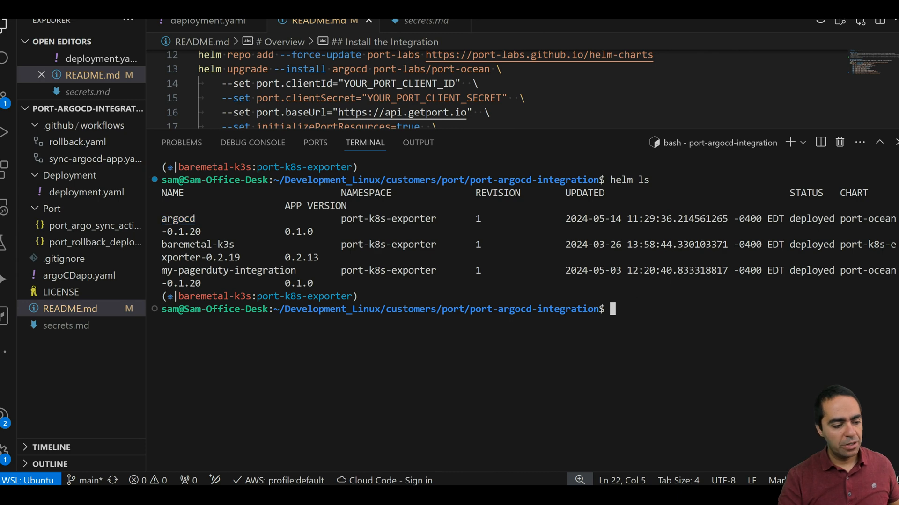
Step: List all namespace resources with kubectl get all and highlight the ocean-argocd pod and its status
text(kub)
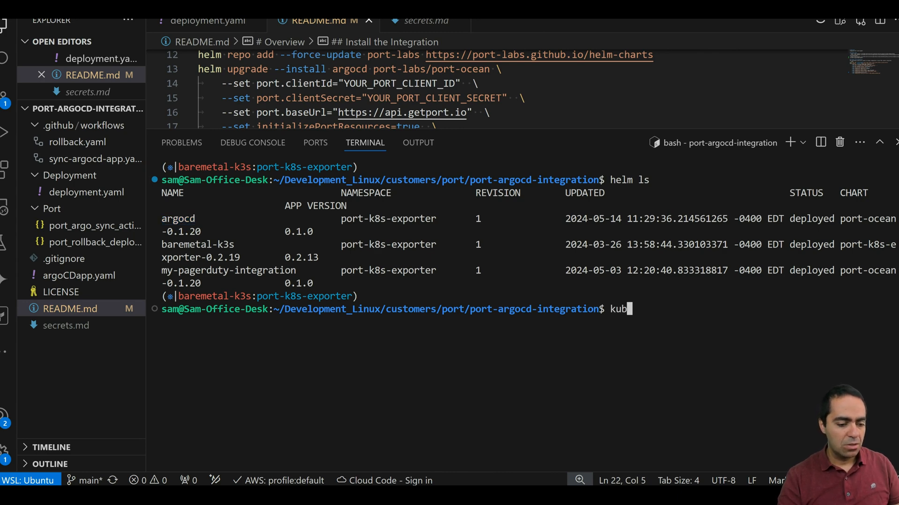
text(ectl get all)
key(Return)
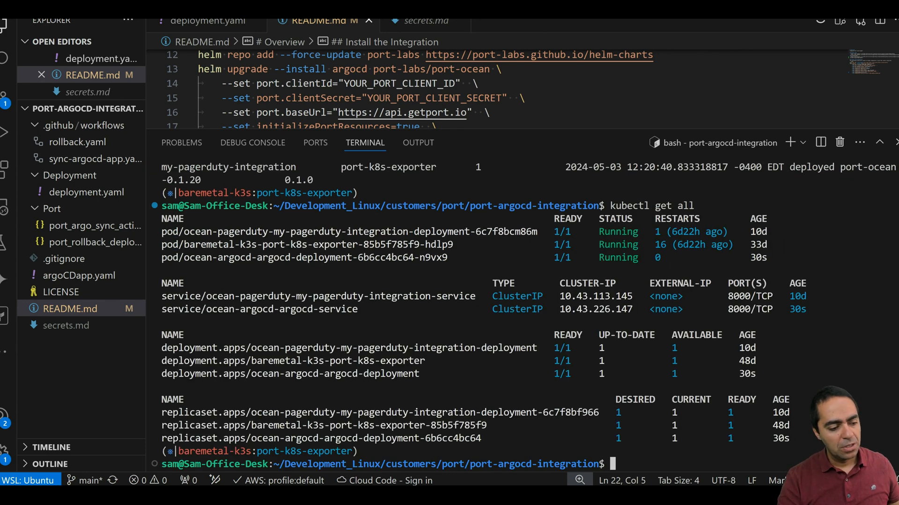
drag(164, 259, 596, 258)
double_click(612, 259)
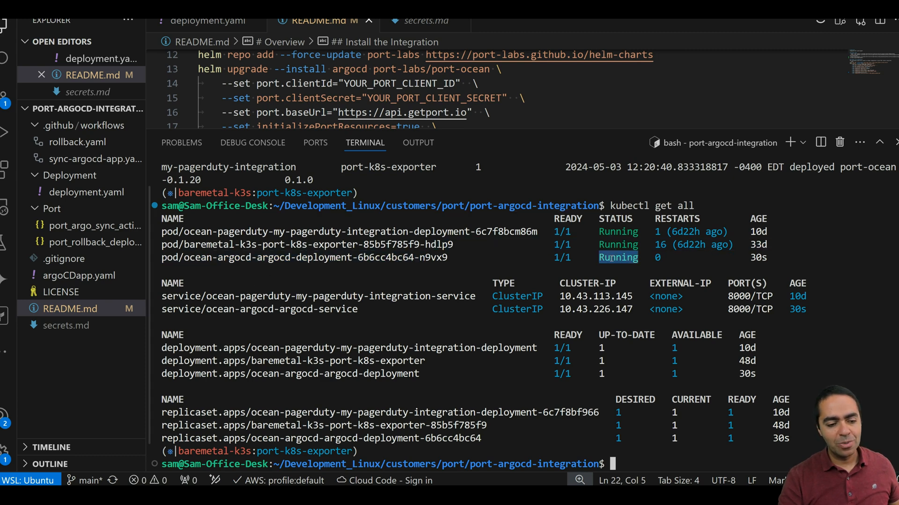
Step: Follow the ocean-argocd pod's logs with kubectl logs -f, using its copied name, and read through the start-up output
double_click(192, 260)
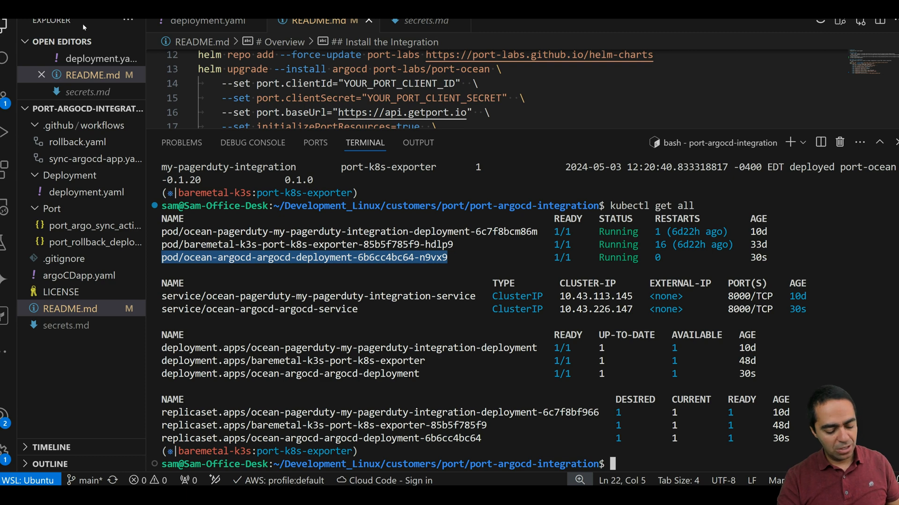
key(ctrl+c)
text(k)
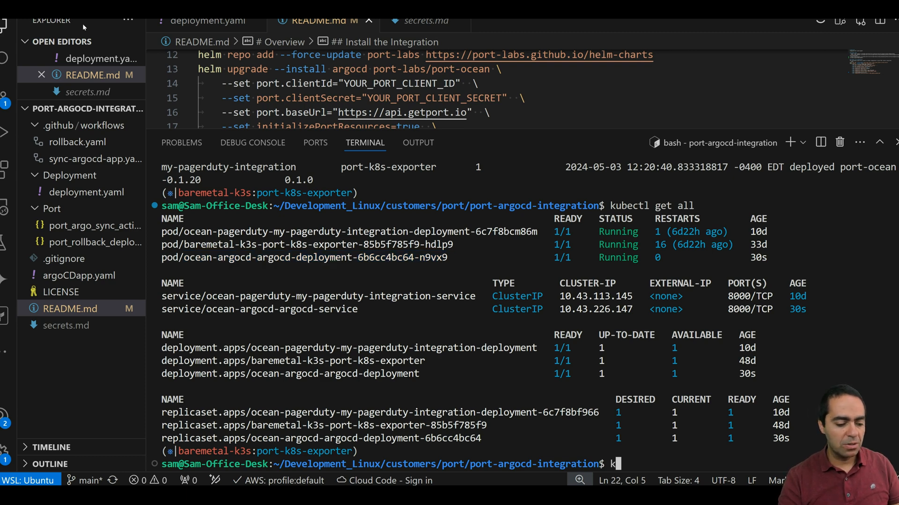
text(ubectl get logs)
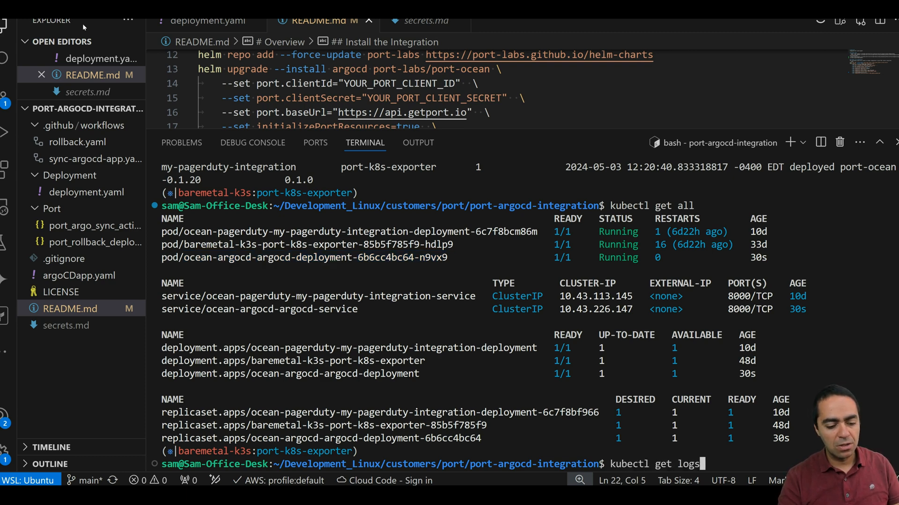
key(BackSpace)
key(BackSpace)
key(BackSpace)
key(BackSpace)
key(BackSpace)
key(BackSpace)
key(BackSpace)
key(BackSpace)
text(logs -f)
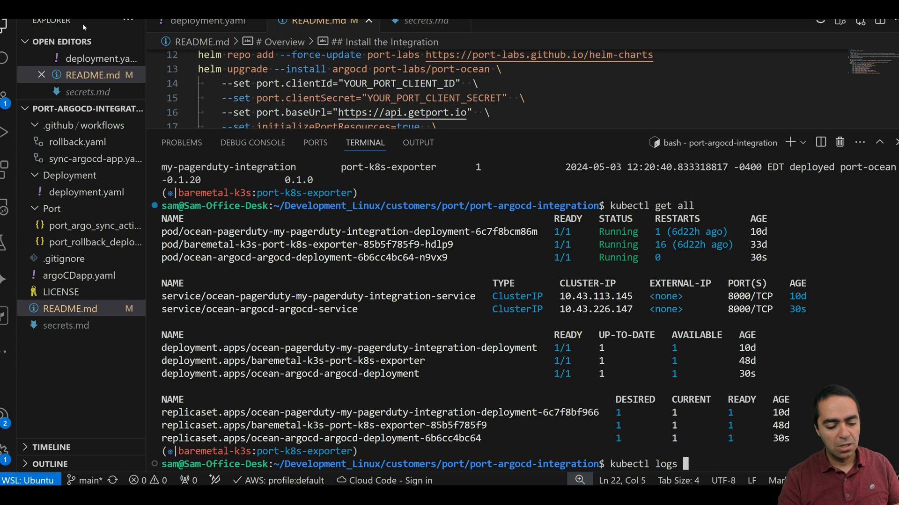
key(ctrl+shift+v)
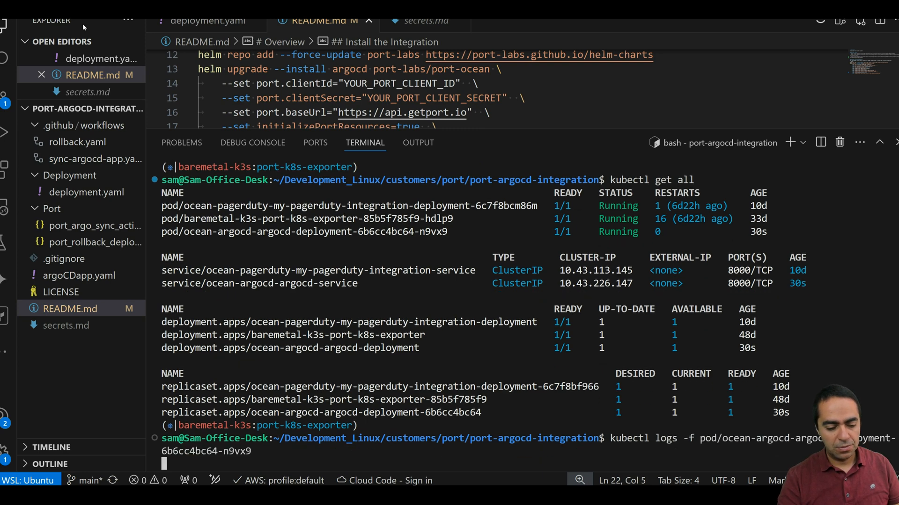
key(Return)
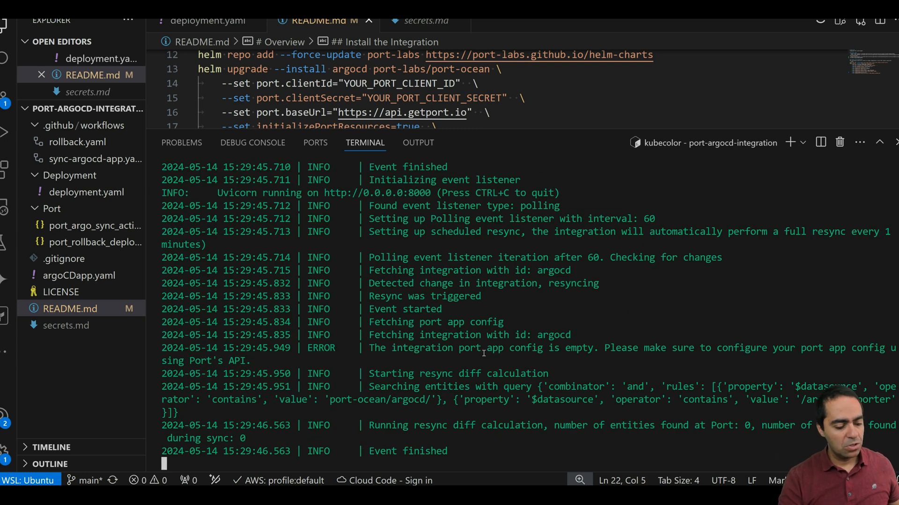
scroll(483, 354, up, 15)
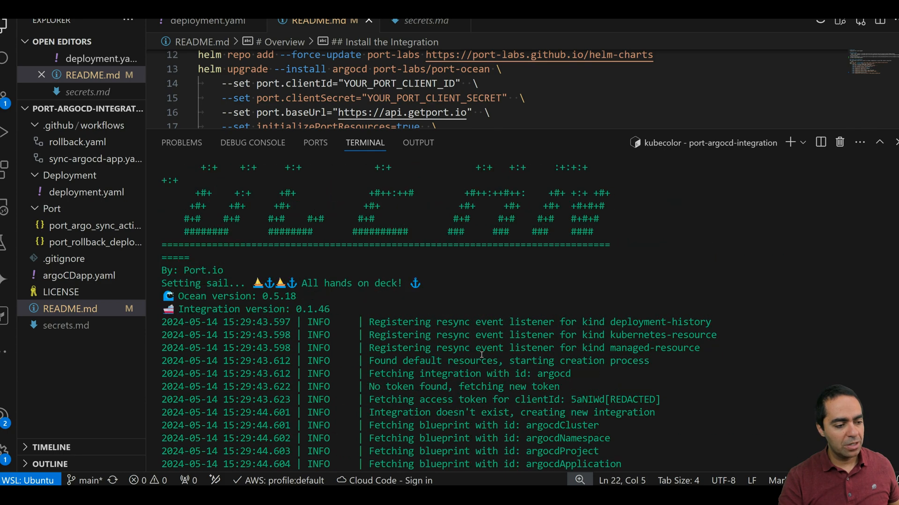
scroll(481, 355, down, 5)
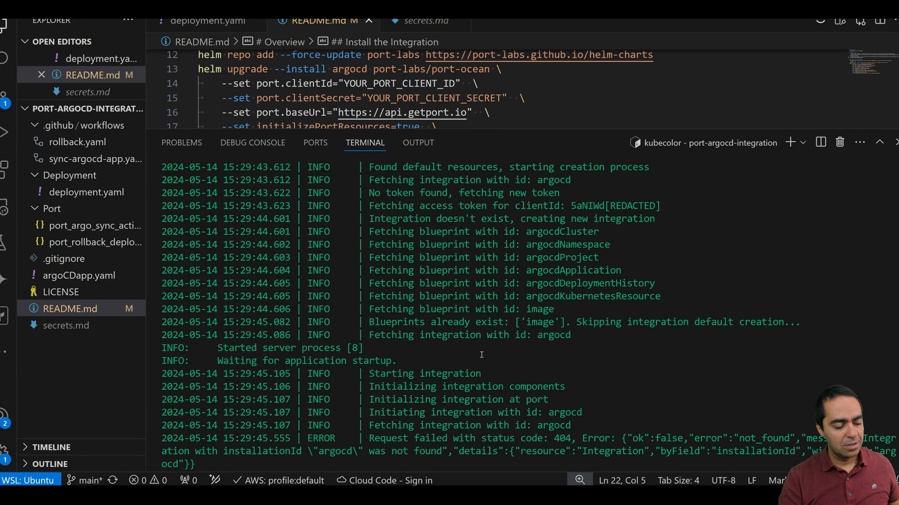
scroll(482, 355, down, 10)
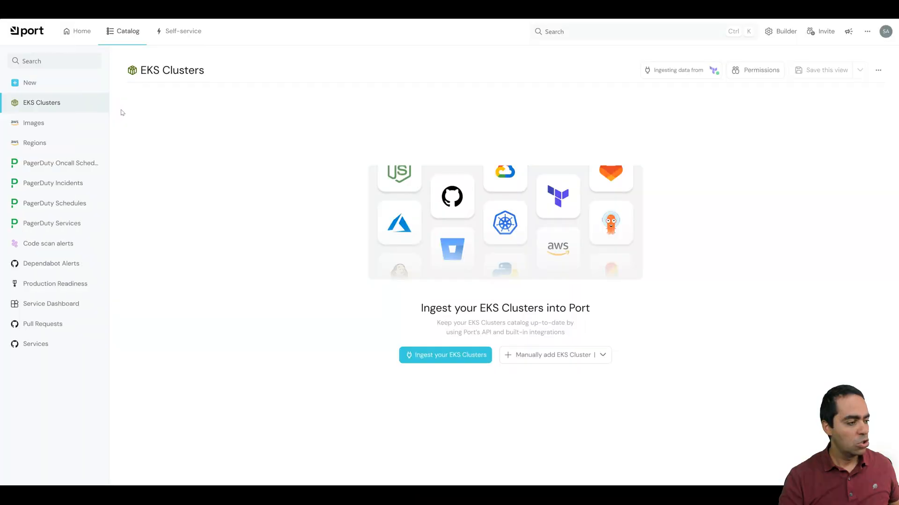
Step: Switch to the nginx application tree in ArgoCD, enlarge the page and select the awesomeservice-94bd5979 pod
mouse_move(1, 83)
click(32, 63)
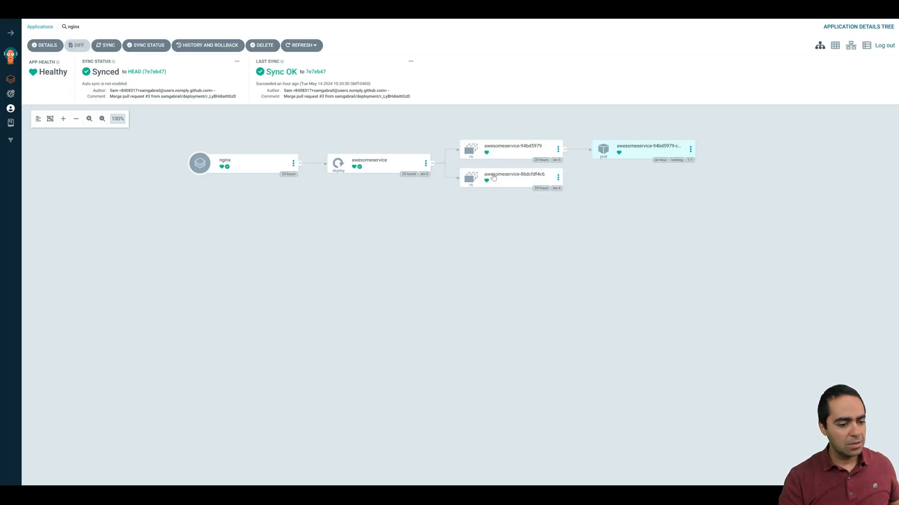
key(ctrl+plus)
key(ctrl+plus)
key(ctrl+plus)
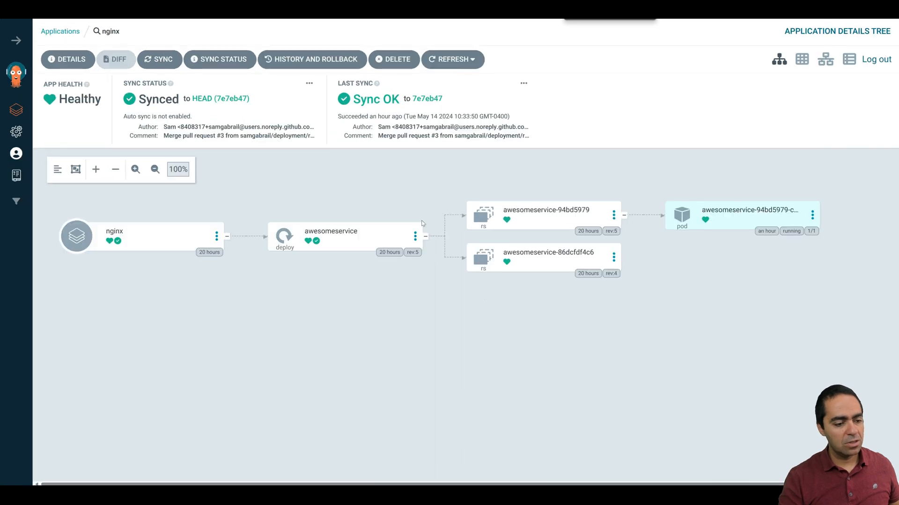
click(726, 213)
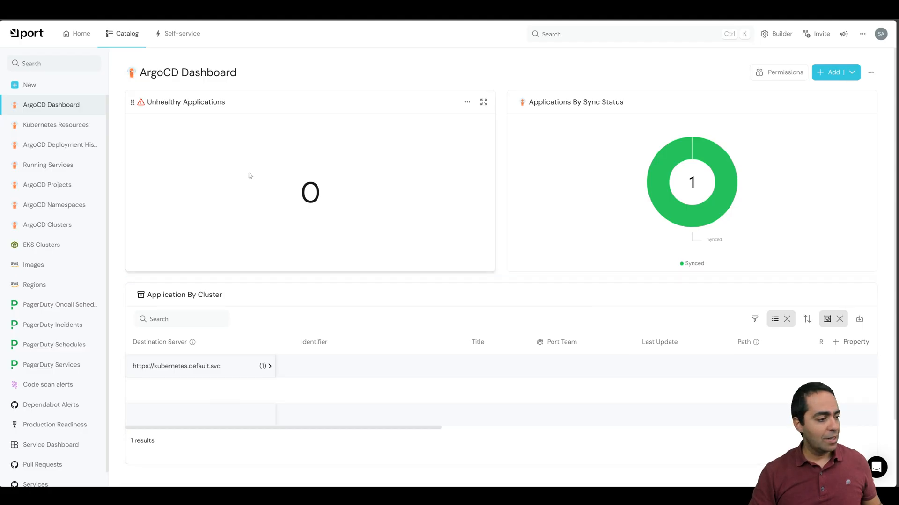
Step: Open Port's catalog and look over the ArgoCD pages, including Kubernetes Resources
click(117, 43)
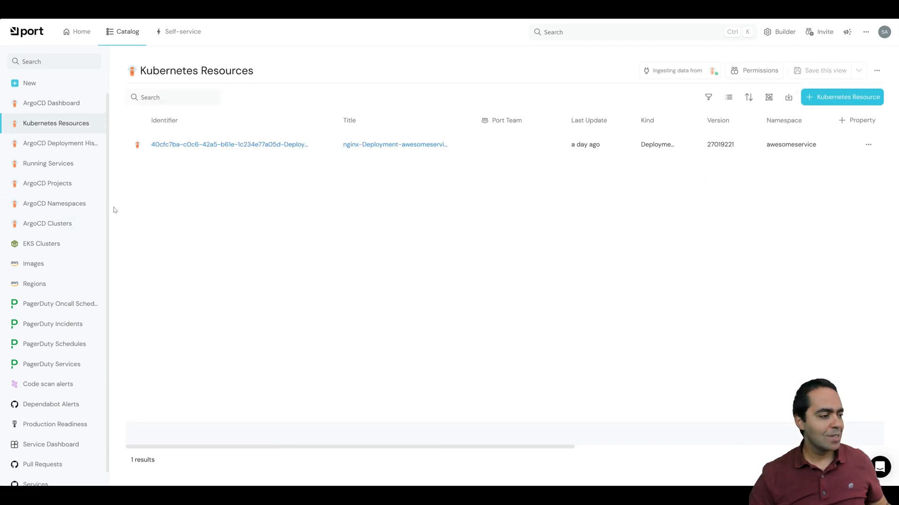
scroll(70, 110, down, 1)
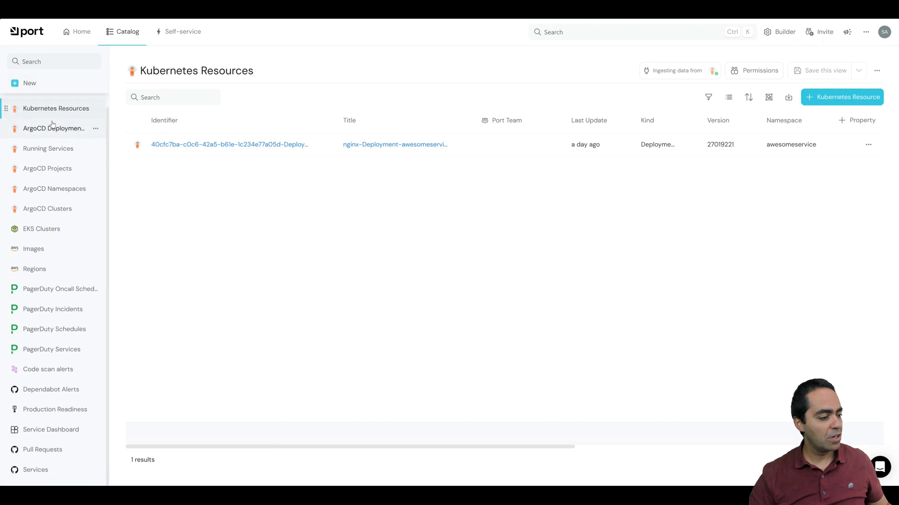
scroll(26, 309, up, 1)
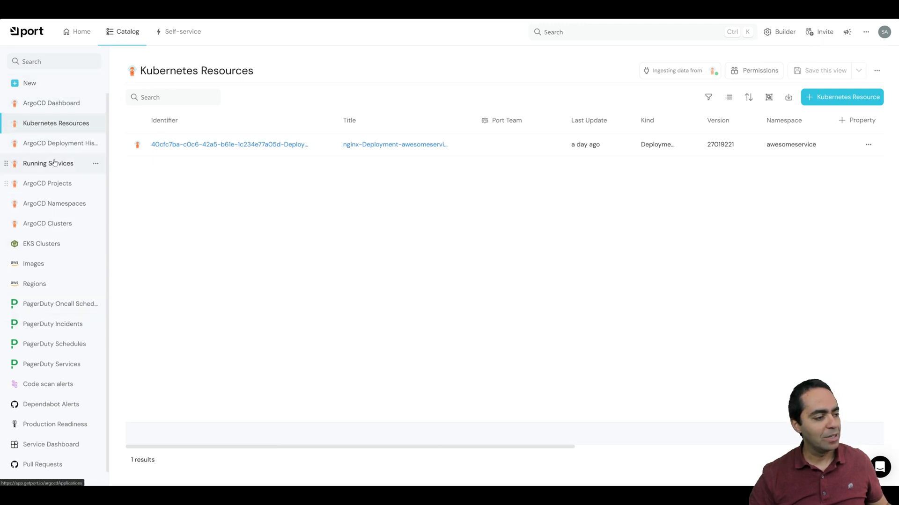
Step: Create a new catalog folder titled ArgoCD
click(31, 86)
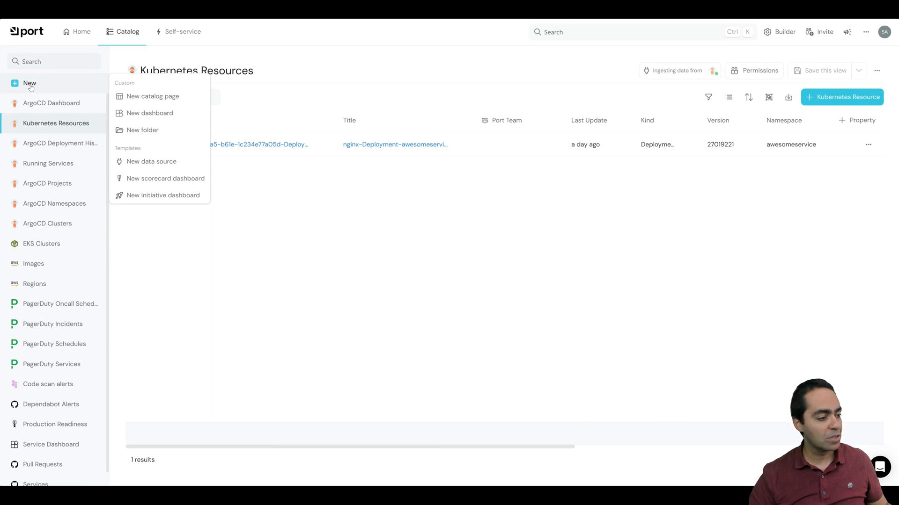
click(164, 133)
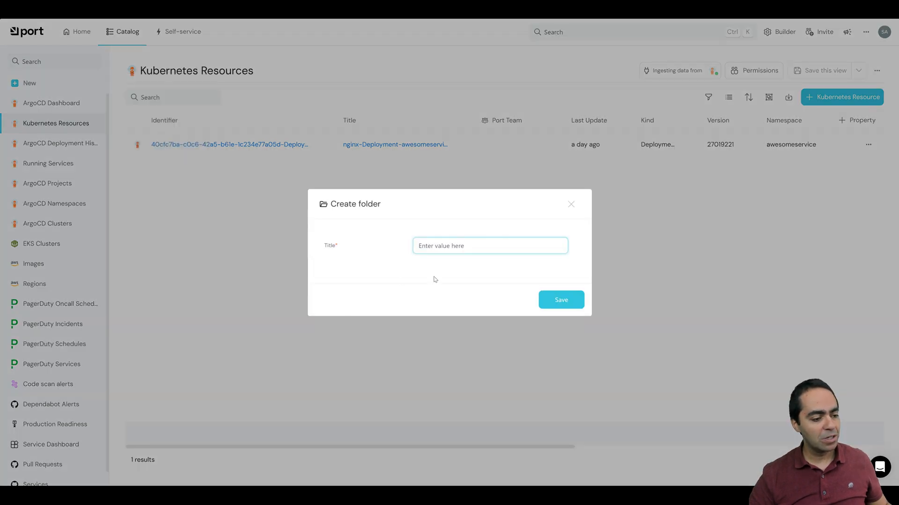
text(ArgoC)
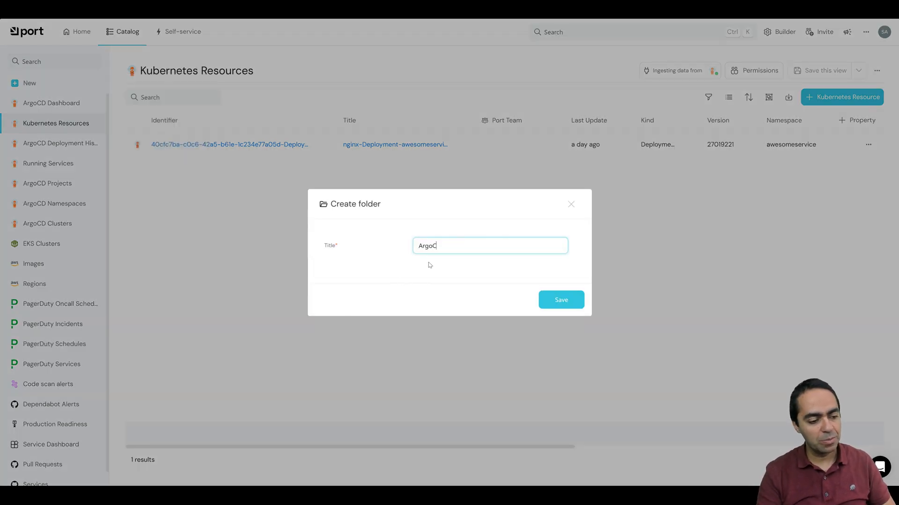
text(D)
click(560, 303)
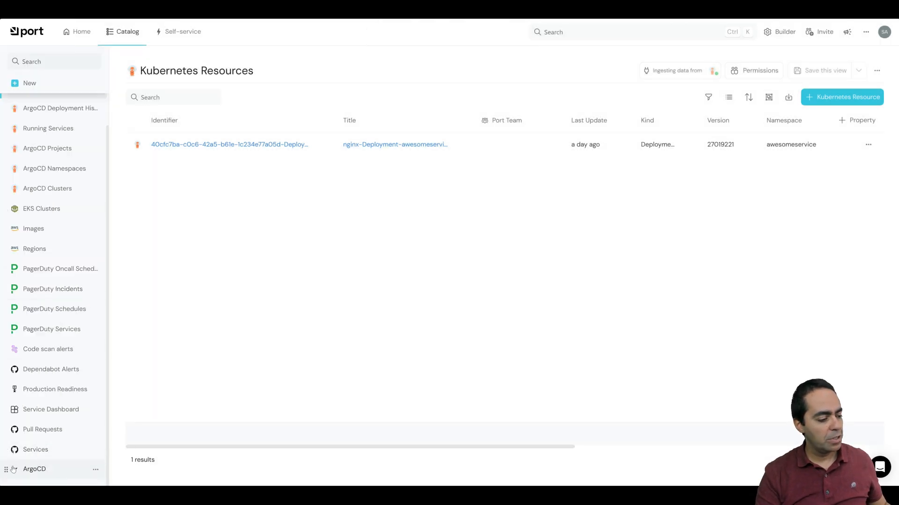
Step: Move the ArgoCD folder to the head of the catalog list, group the ArgoCD pages inside it, and collapse and reopen it
drag(6, 467, 23, 241)
click(21, 98)
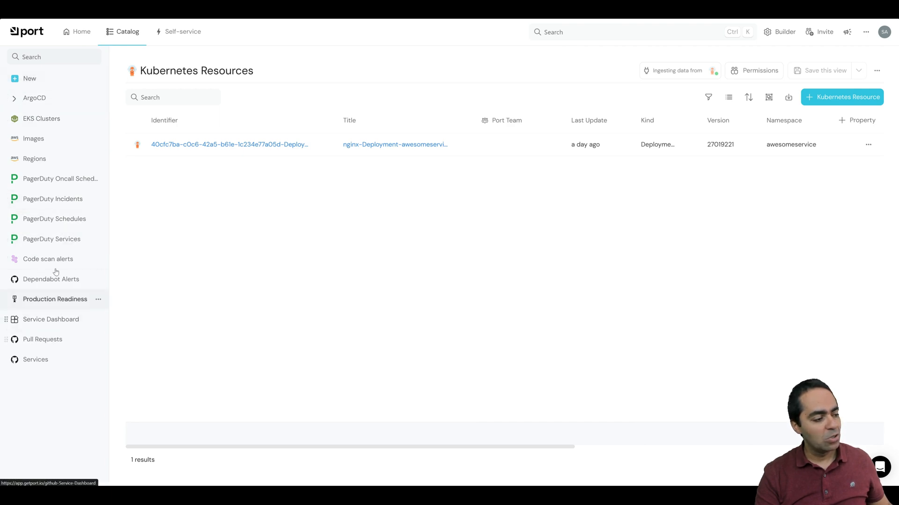
click(14, 100)
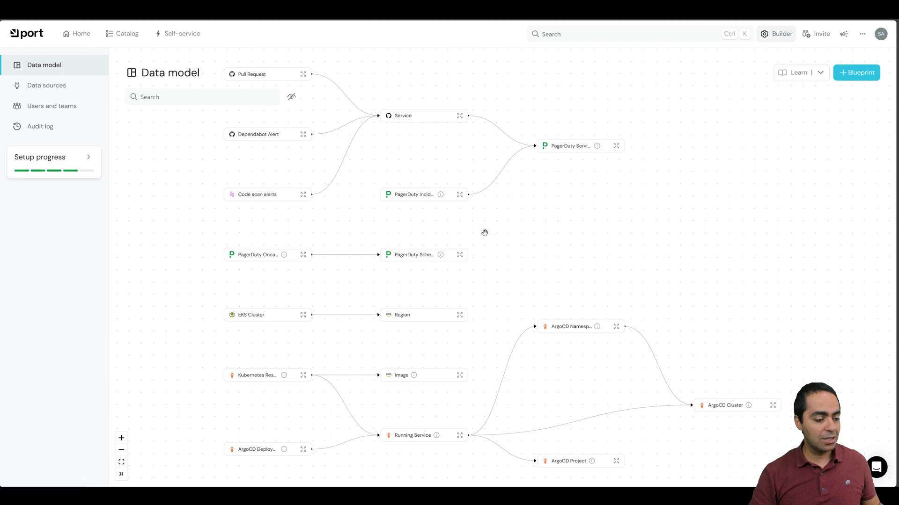
Step: Look over the ArgoCD blueprints and their relations in the data model graph
scroll(549, 245, down, 5)
scroll(538, 197, up, 2)
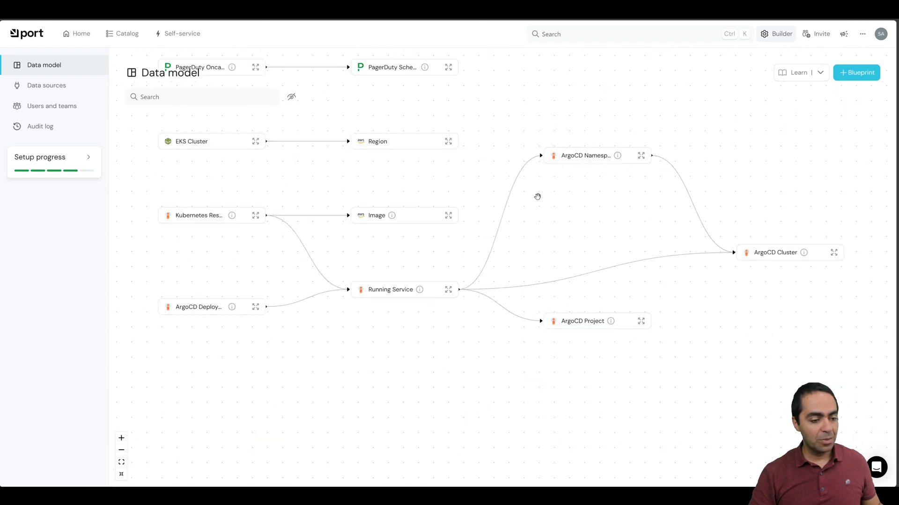
drag(553, 218, 616, 224)
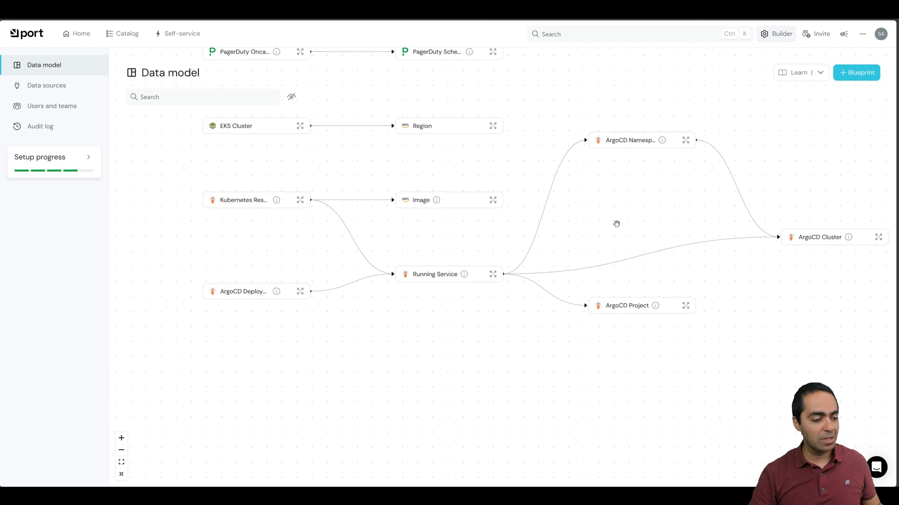
drag(814, 320, 804, 343)
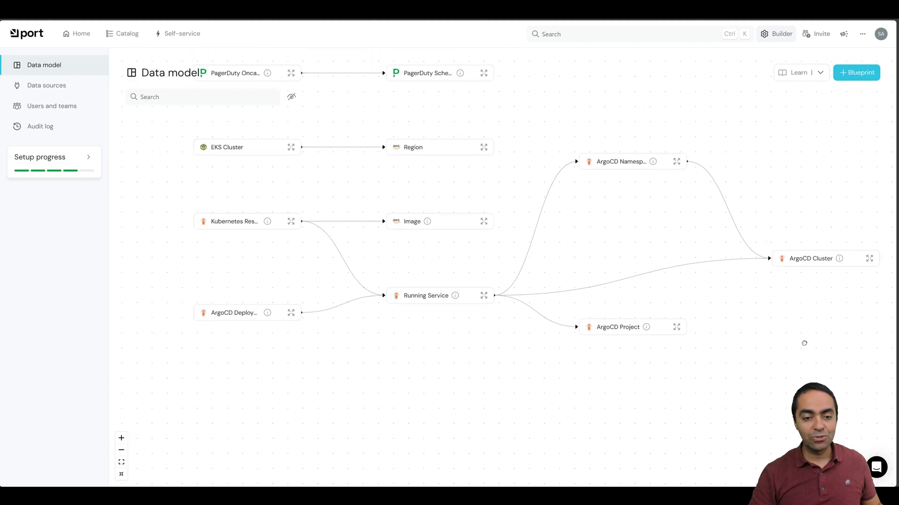
drag(681, 237, 682, 294)
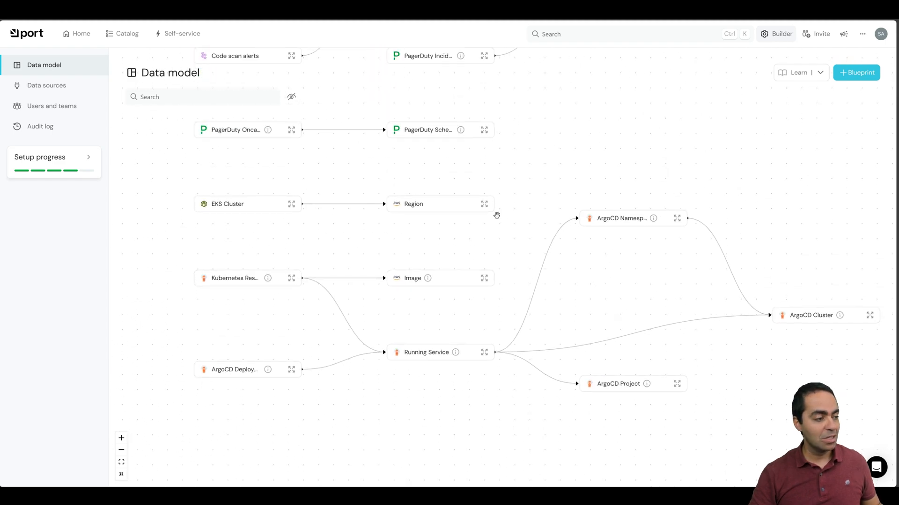
Step: Review the mapping configuration of the argocd exporter among the data sources and close it
click(43, 85)
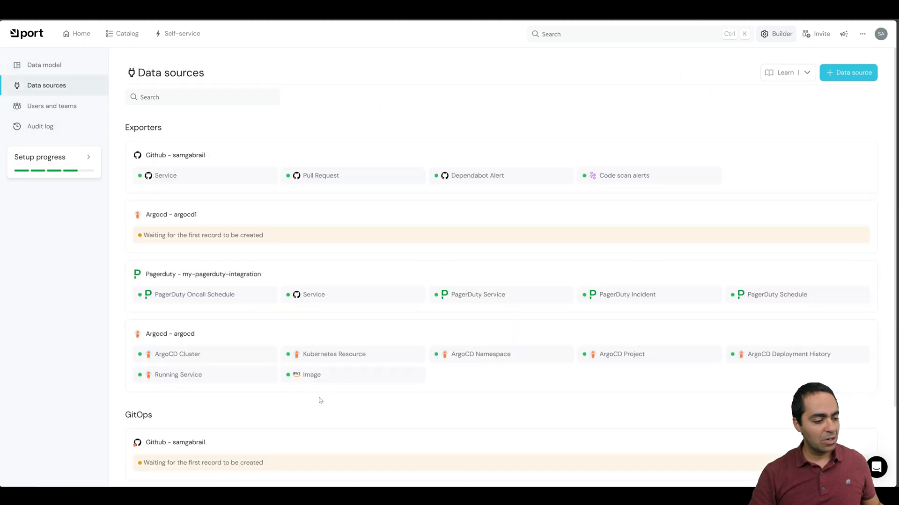
drag(317, 400, 342, 355)
click(262, 333)
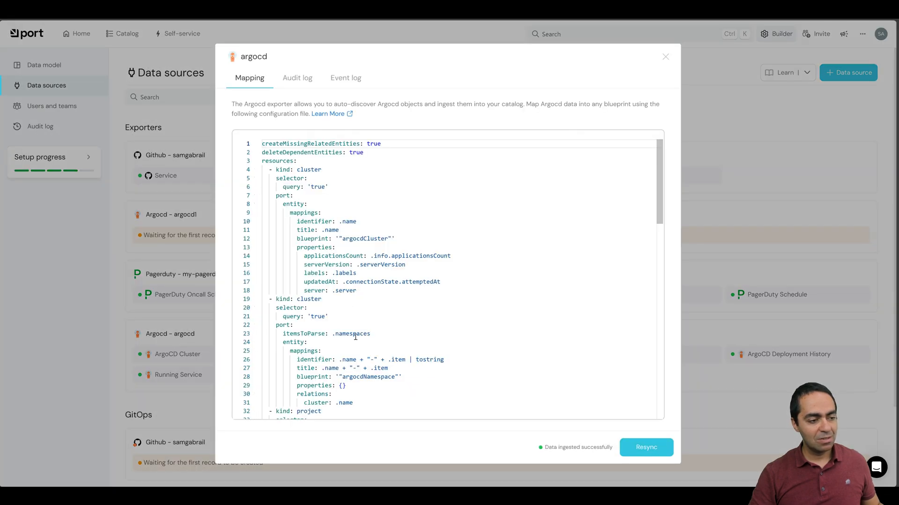
drag(659, 168, 658, 138)
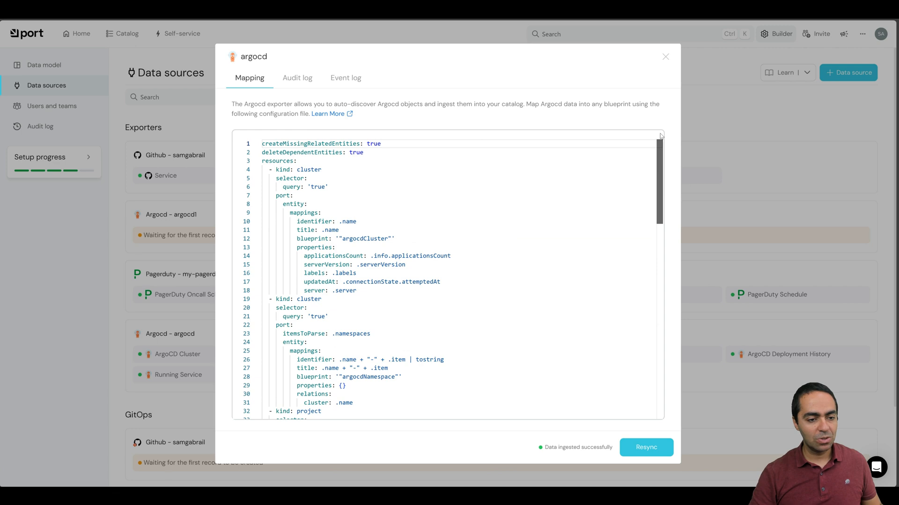
click(665, 57)
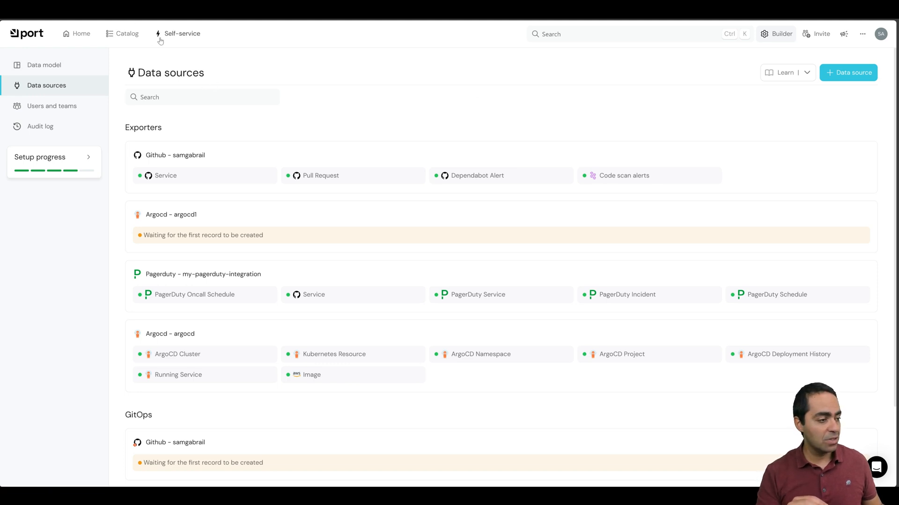
Step: Sort the catalog's Services page by last update in descending order and open the AwesomeService entity
click(124, 35)
scroll(129, 316, down, 2)
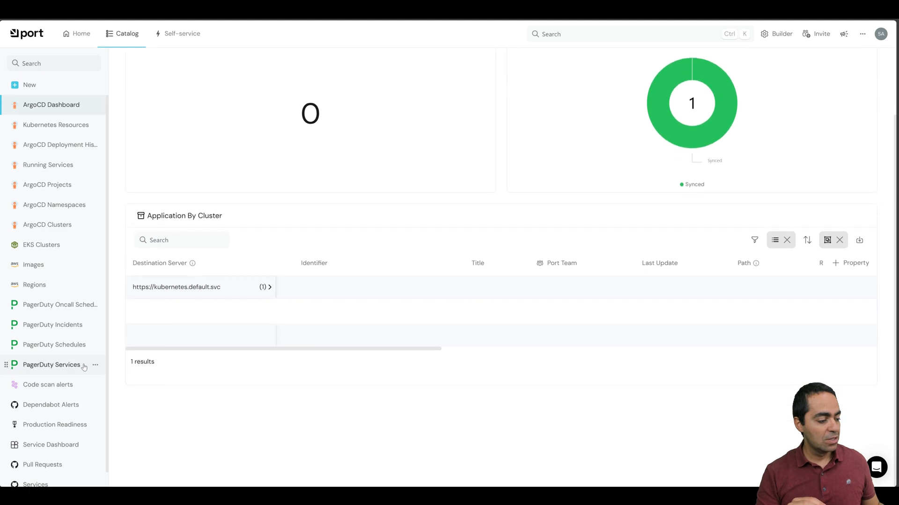
scroll(82, 367, down, 1)
click(35, 478)
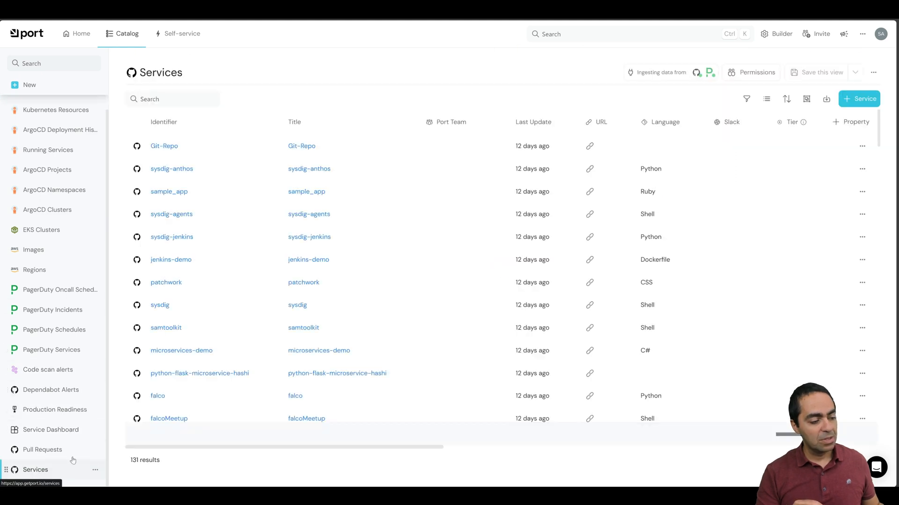
click(533, 122)
click(533, 159)
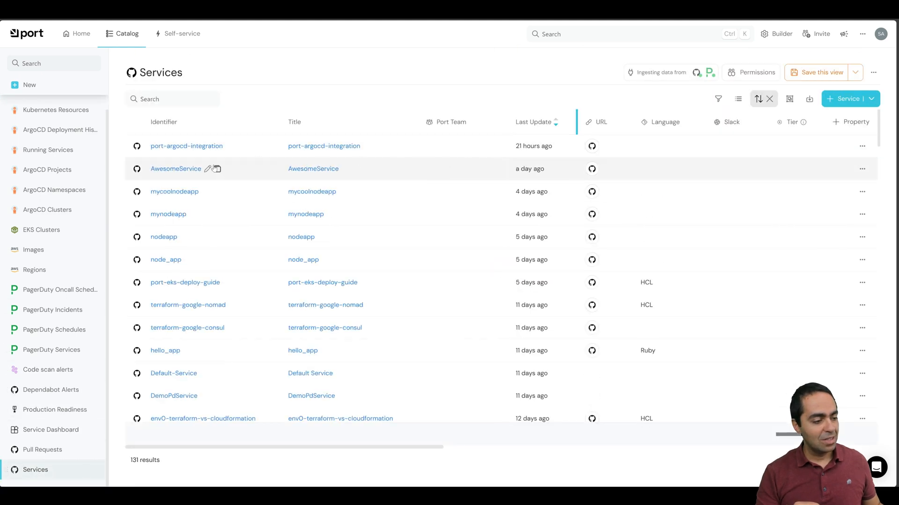
click(185, 172)
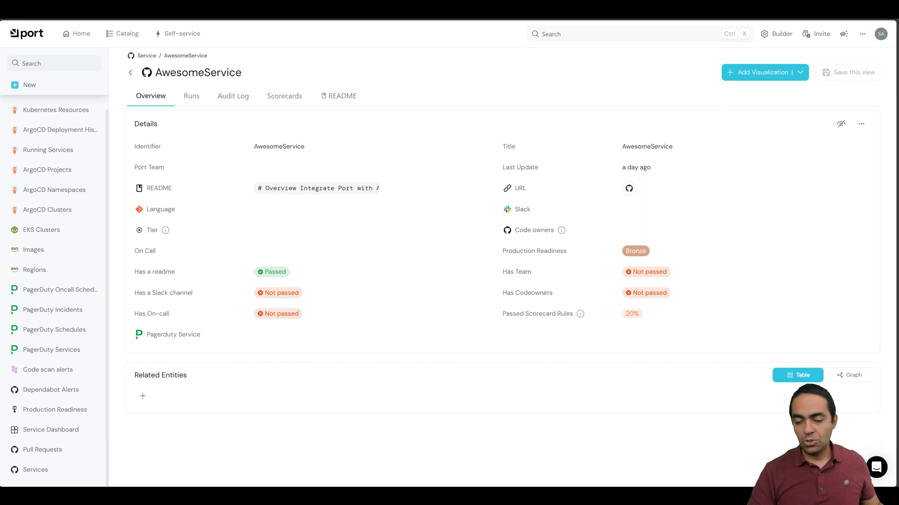
Step: Start a new relation on the Running Service blueprint, titled Service, with the description "The workload's service"
click(777, 34)
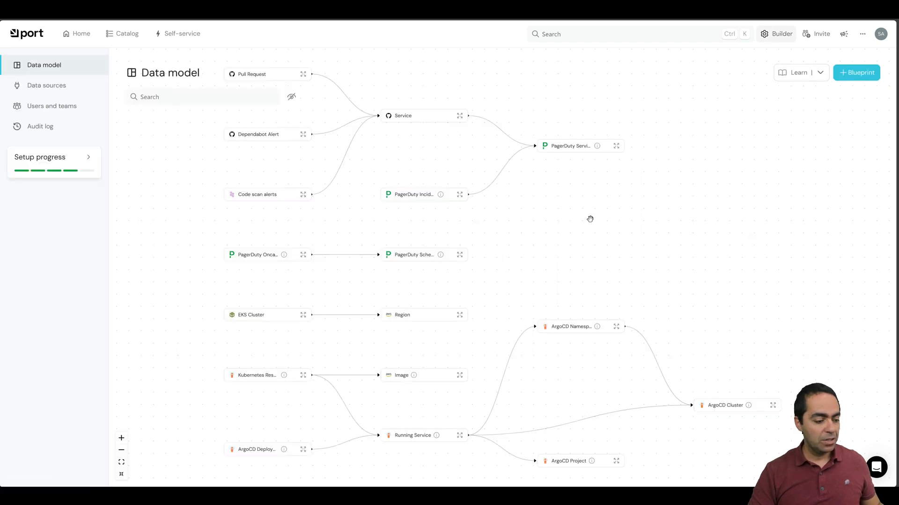
drag(590, 219, 596, 57)
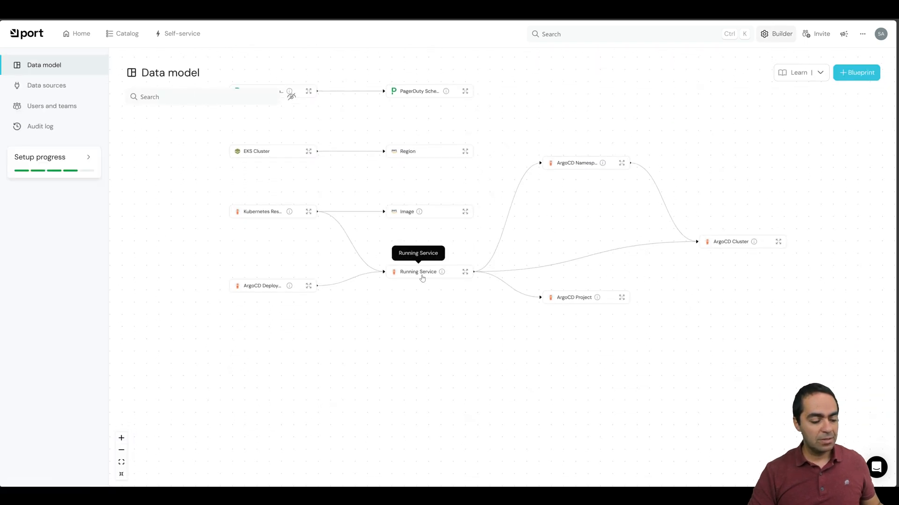
click(466, 271)
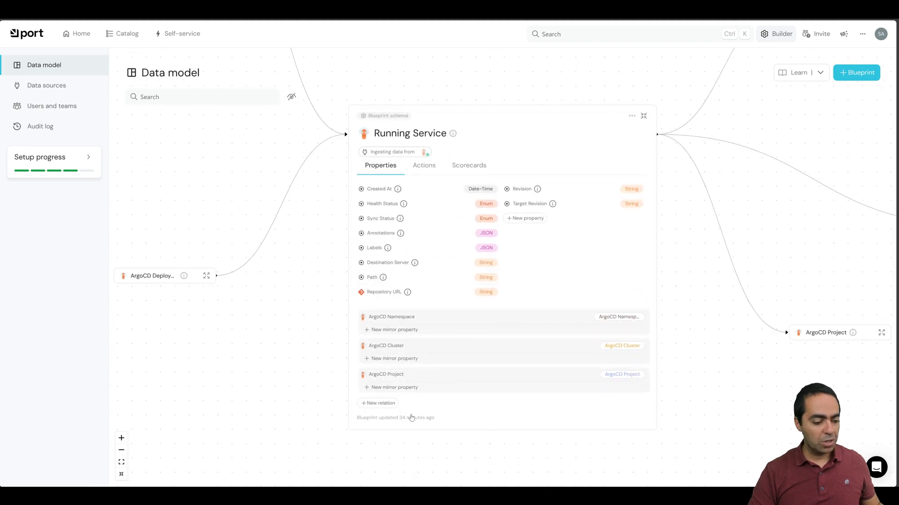
click(380, 403)
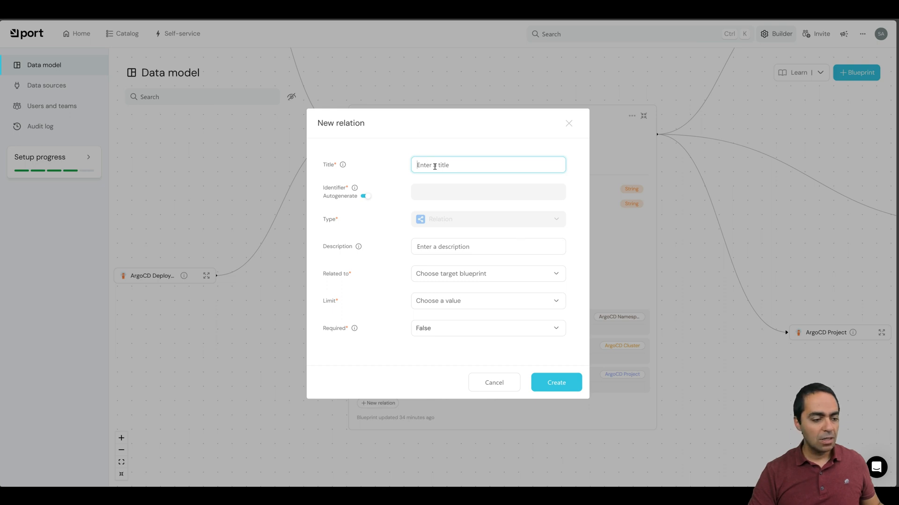
text(Service)
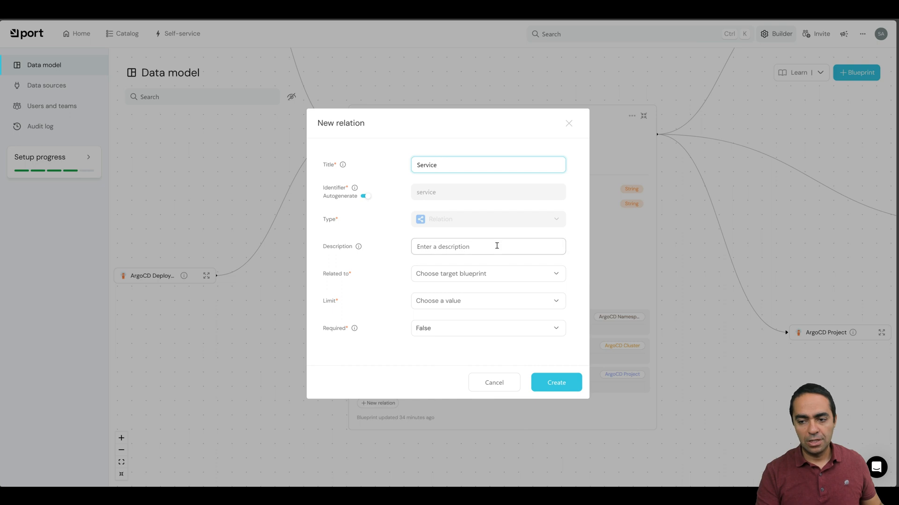
click(497, 246)
text(The wo)
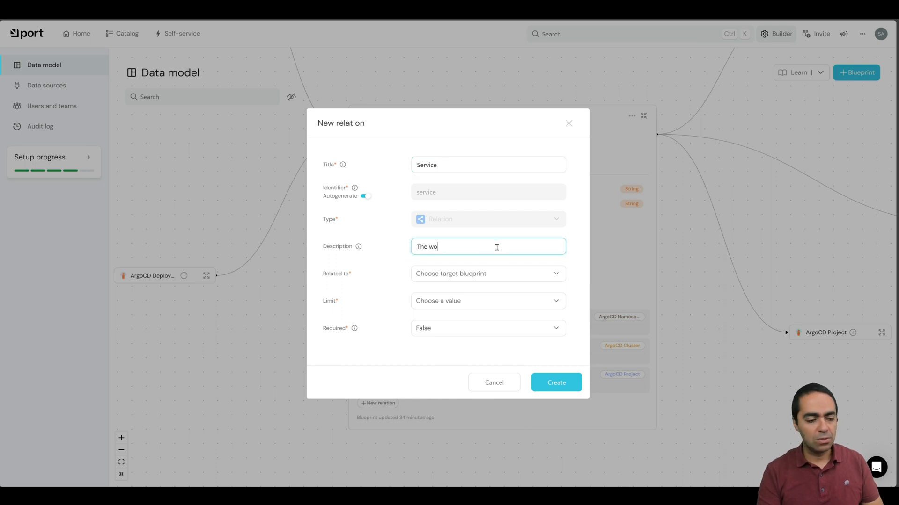
text(rkload)
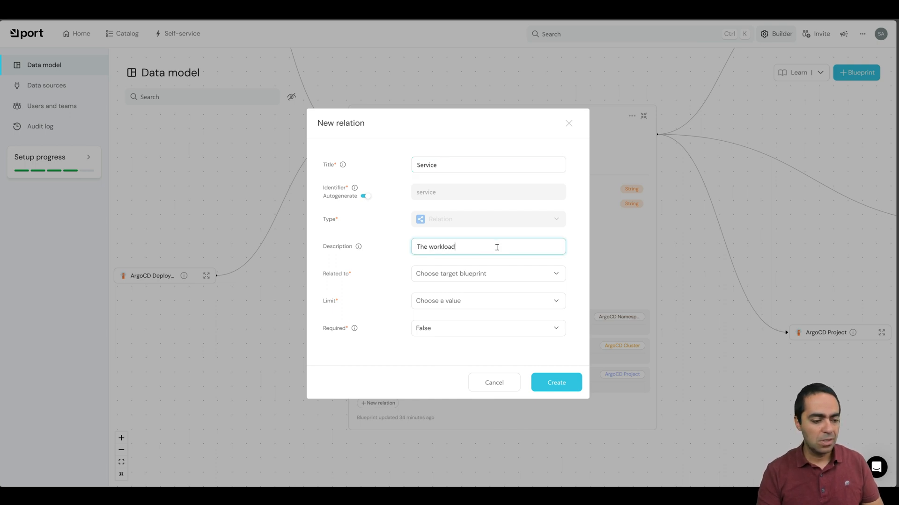
text('s service)
Step: Relate it to the Service blueprint with a limit of 1 entity and create the relation
click(483, 275)
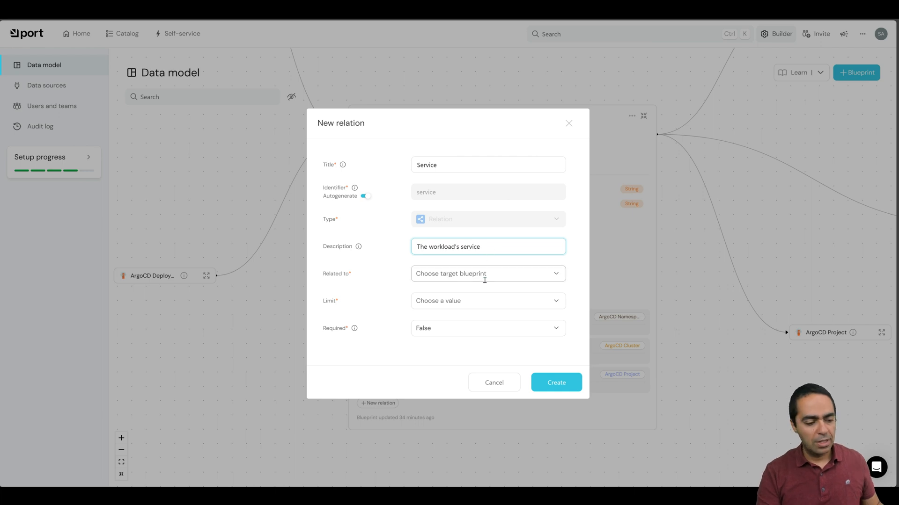
text(ser)
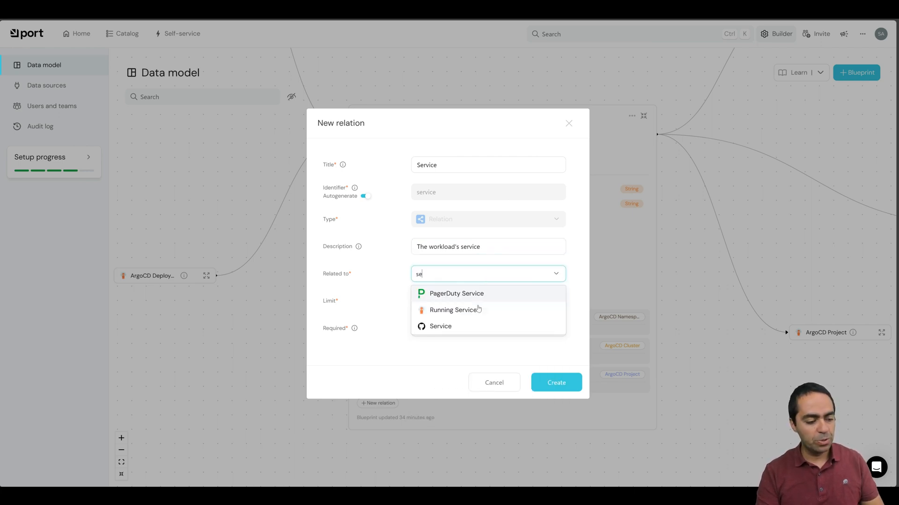
click(466, 325)
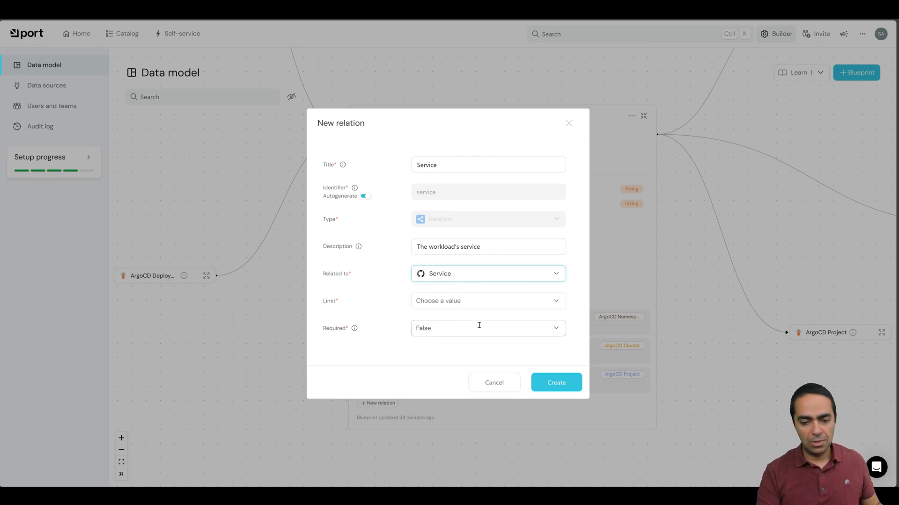
click(478, 301)
click(466, 321)
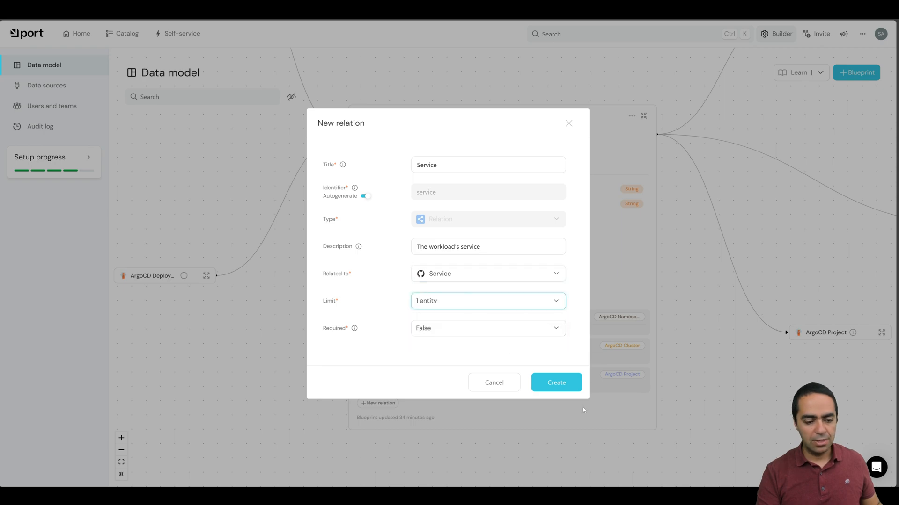
click(564, 382)
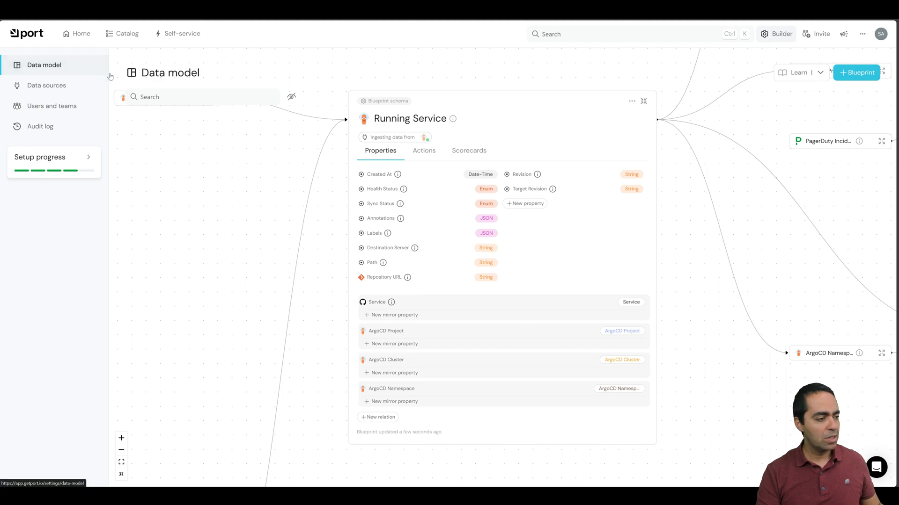
Step: Append application mappings to the argocd exporter: service identified by .metadata.labels.portService, argocdApplication by .metadata.uid with service relation .metadata.labels.portService; save and resync
click(52, 86)
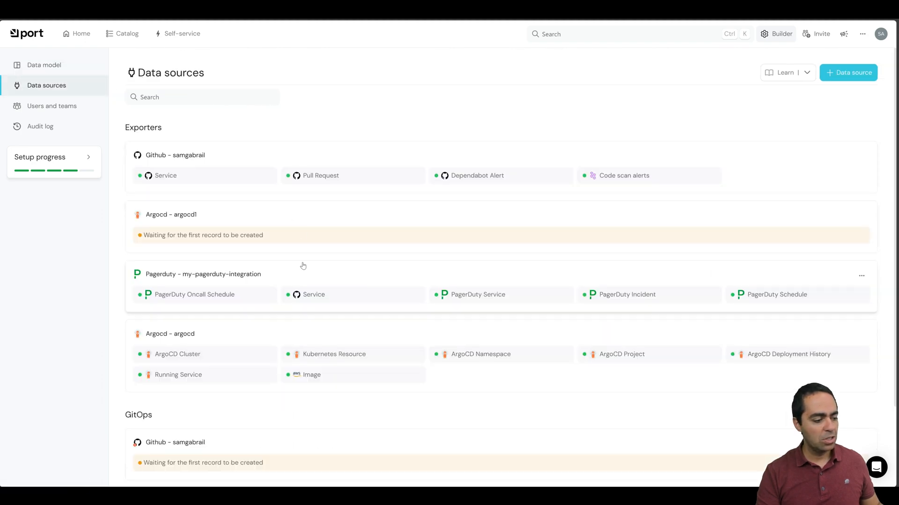
scroll(306, 263, down, 2)
click(323, 237)
scroll(463, 236, down, 8)
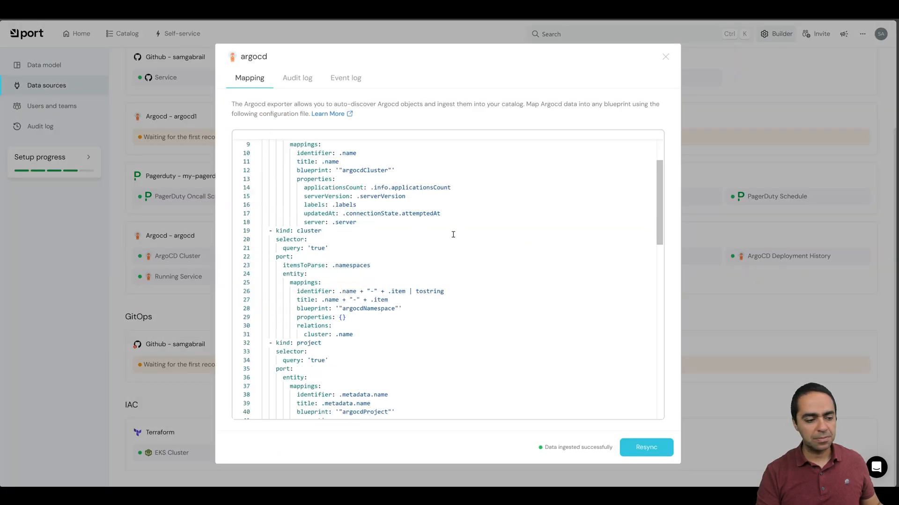
scroll(455, 240, down, 5)
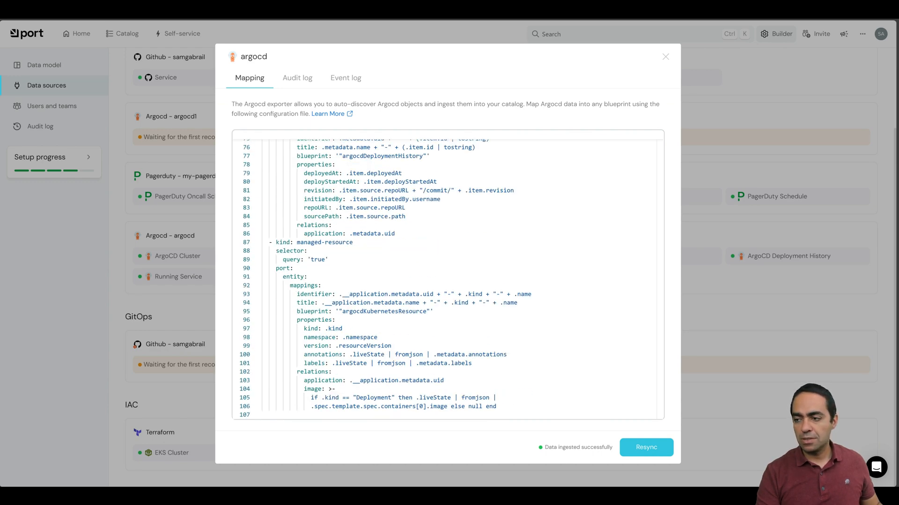
click(591, 268)
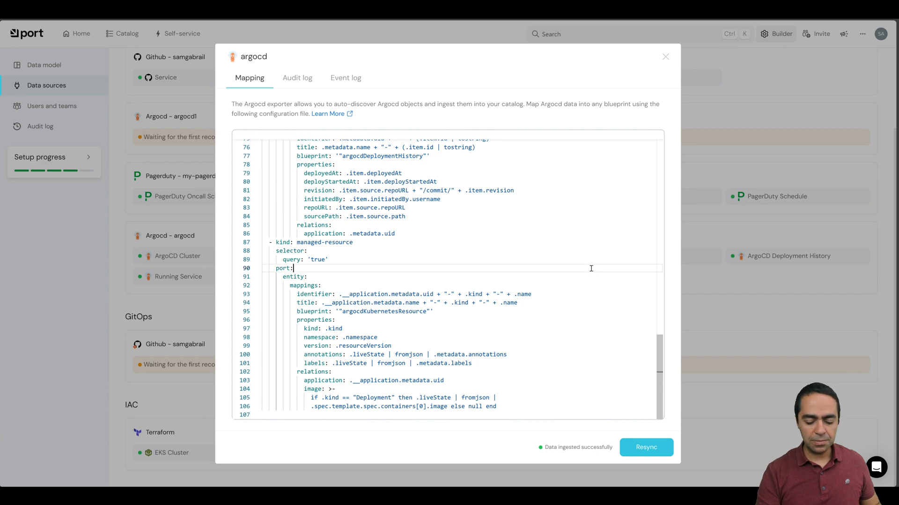
key(ctrl+End)
text(- kind: application   selector:     query: 'true'   port:     entity:       mappings:         identifier: .metadata.labels.portService         blueprint: '"service"'         properties: {} - kind: application   selector:     query: "true"   port:     entity:       mappings:         identifier: .metadata.uid         blueprint: '"argocdApplication"'         properties: {}         relations:           service: .metadata.labels.portService)
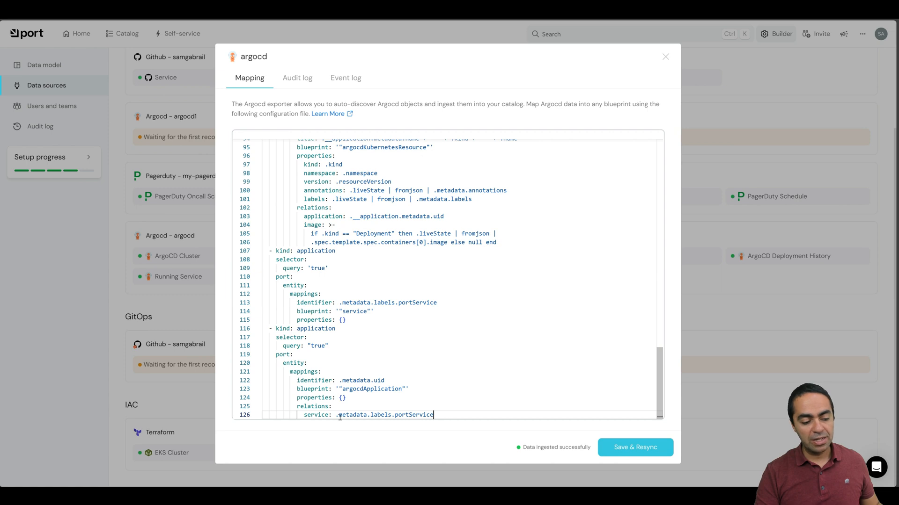
click(640, 446)
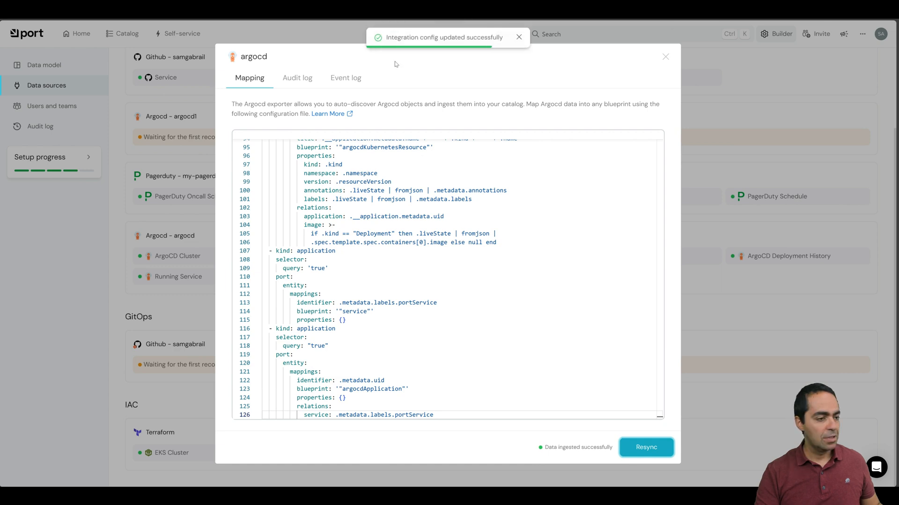
click(665, 56)
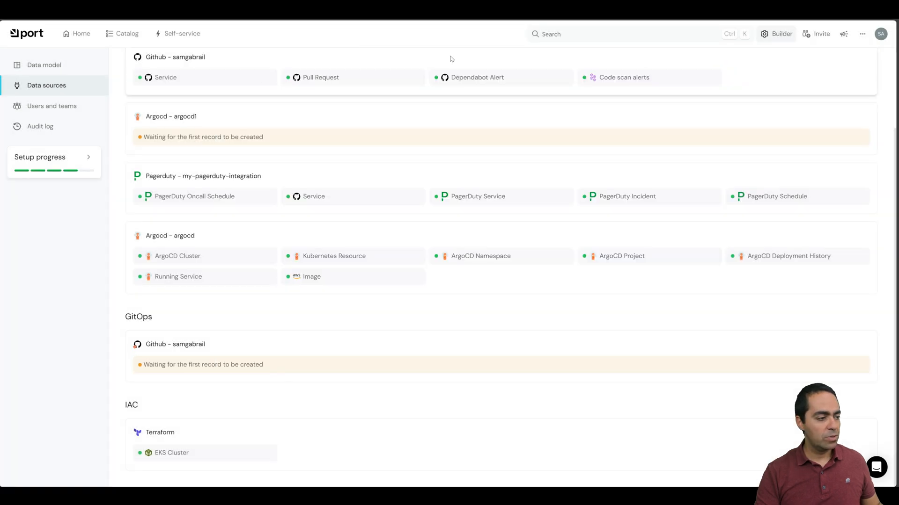
Step: Reopen AwesomeService from the Services page, sorted by newest update, to check its related entities
click(120, 41)
scroll(38, 187, down, 1)
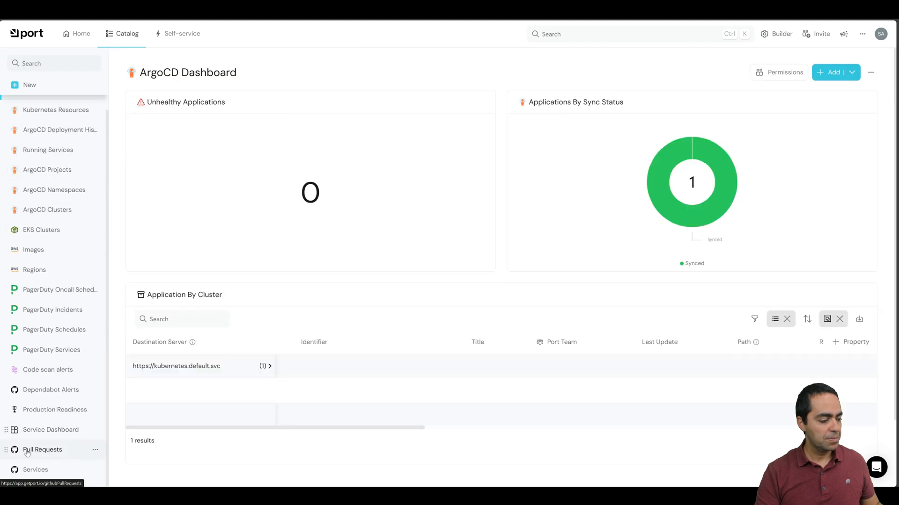
click(35, 469)
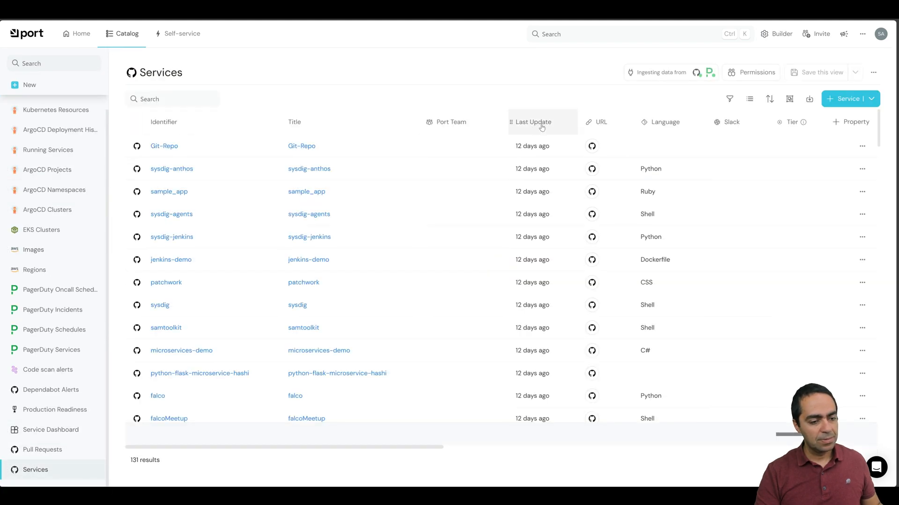
click(541, 126)
click(533, 159)
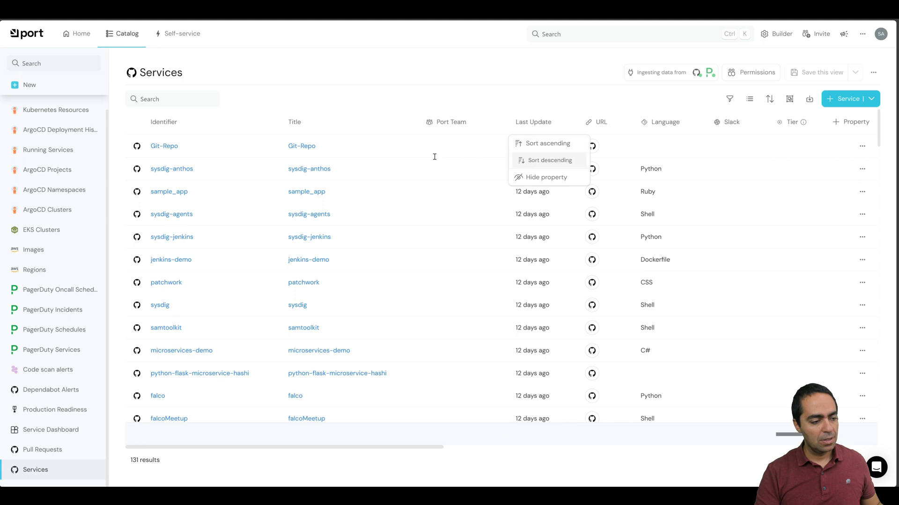
click(176, 168)
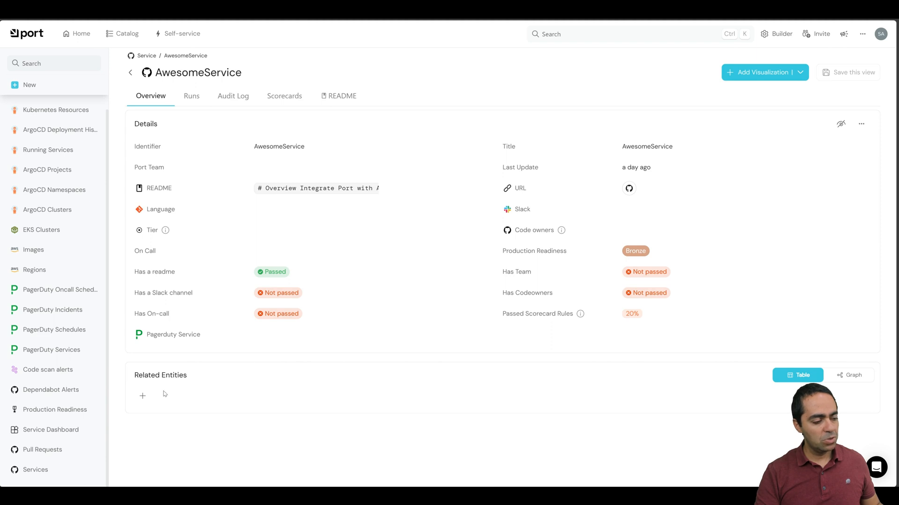
Step: Refresh the AwesomeService page and review its related entities under Running Service, Kubernetes Resource and ArgoCD Deployment History
key(ctrl+r)
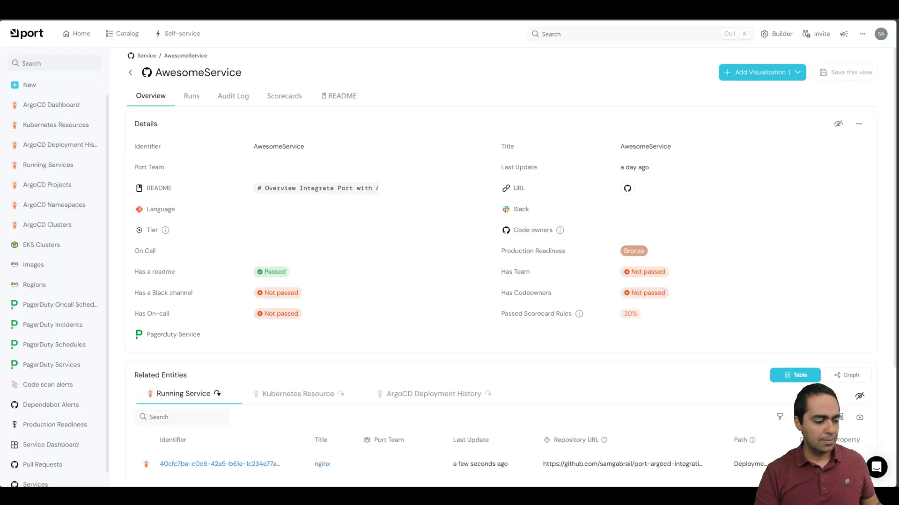
scroll(243, 329, down, 3)
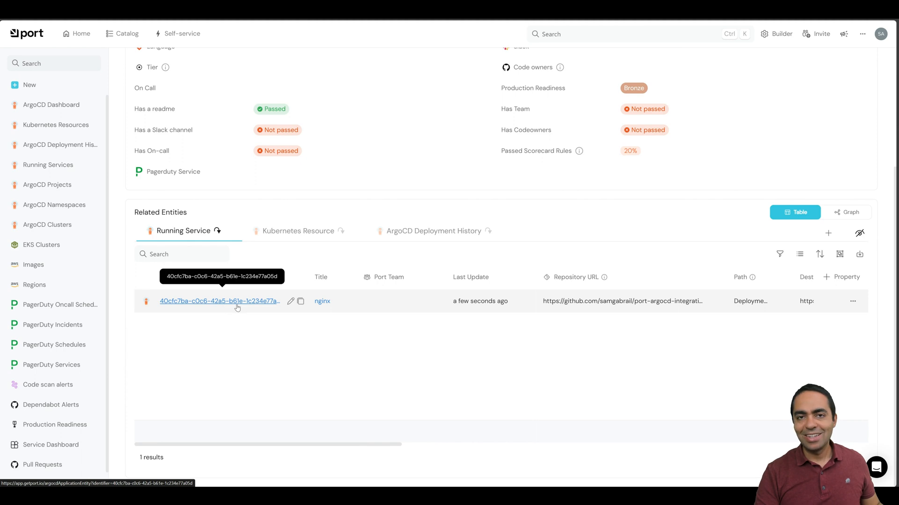
scroll(207, 317, up, 3)
scroll(207, 317, up, 1)
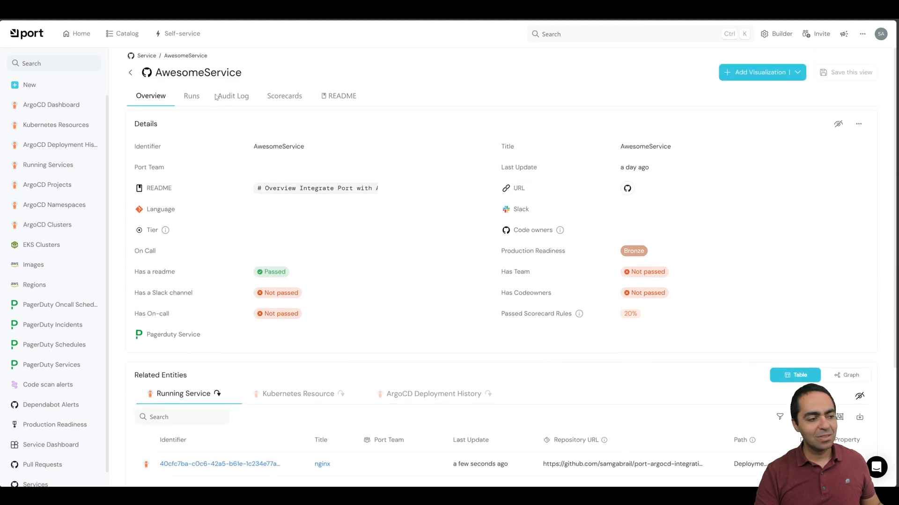
scroll(306, 337, down, 4)
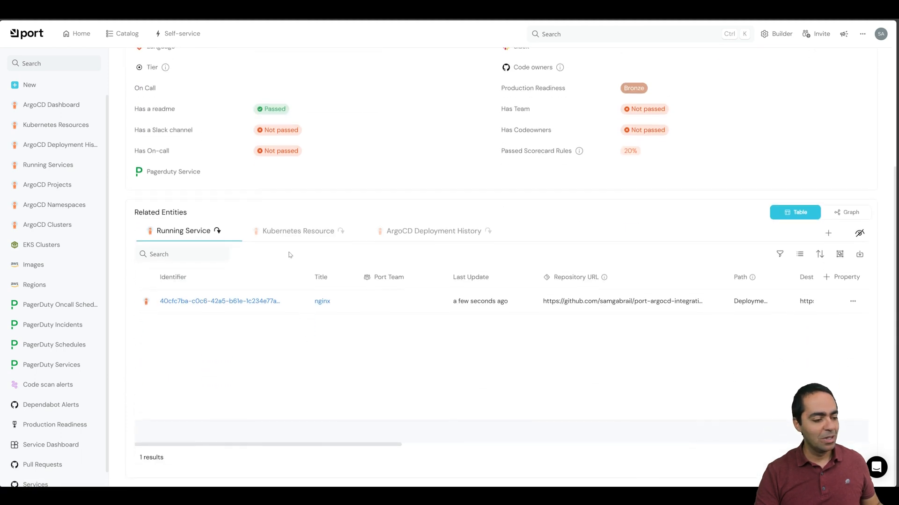
click(288, 234)
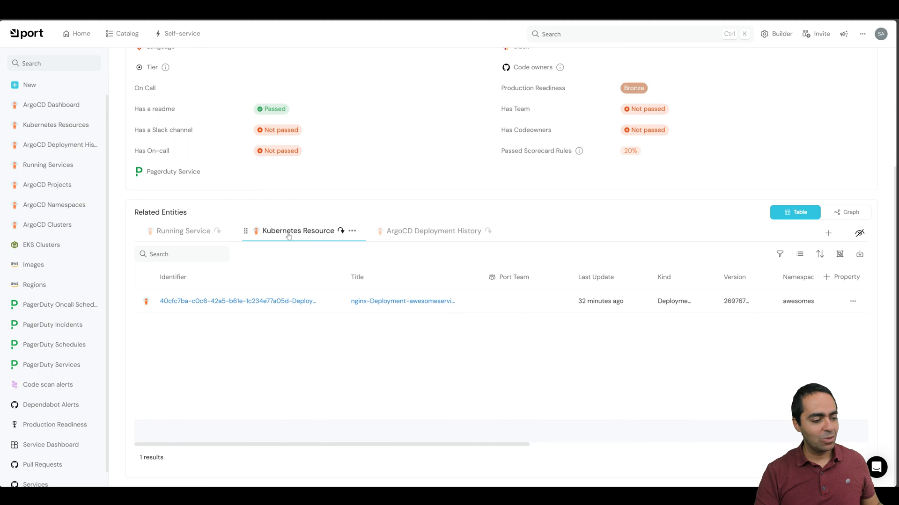
click(423, 234)
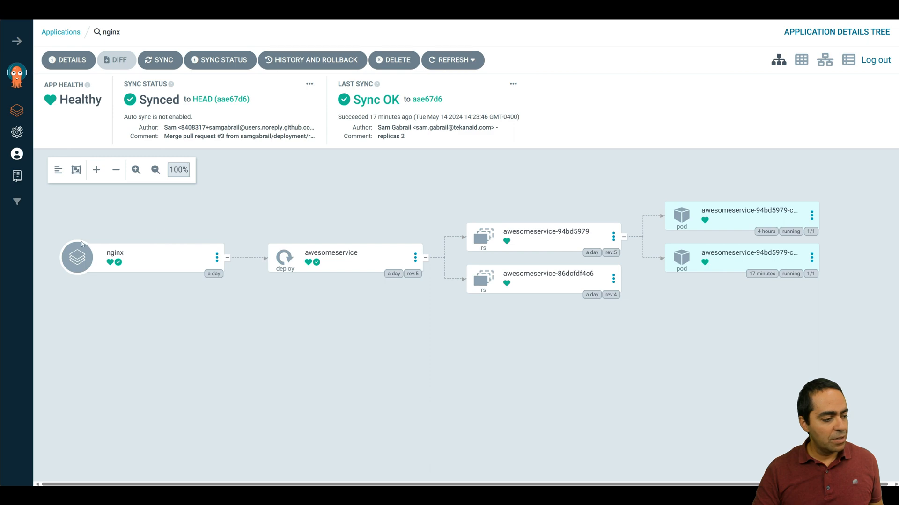
Step: In Argo CD, open the nginx application's summary and examine its portService label
click(150, 266)
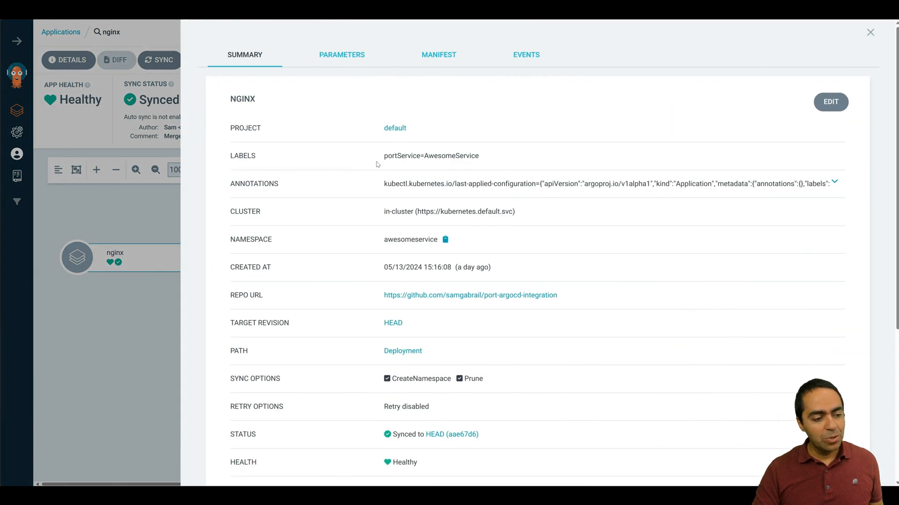
drag(385, 158, 488, 167)
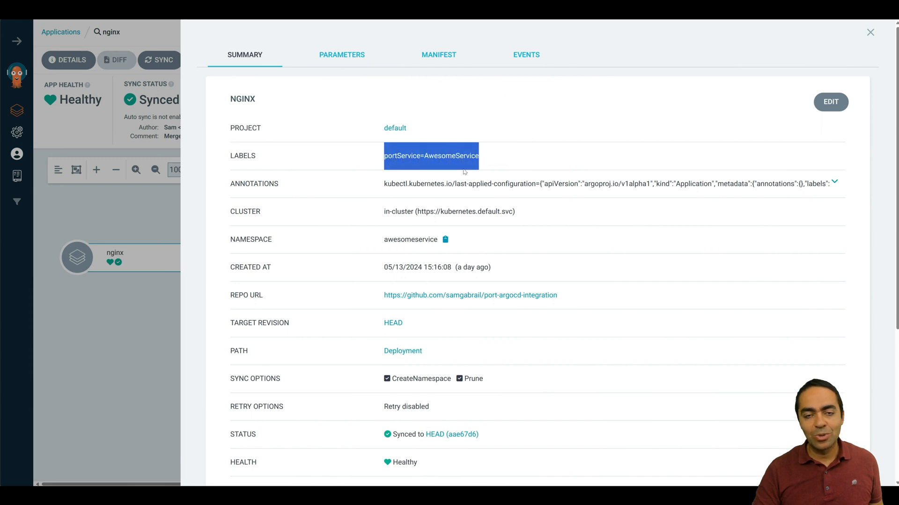
click(501, 171)
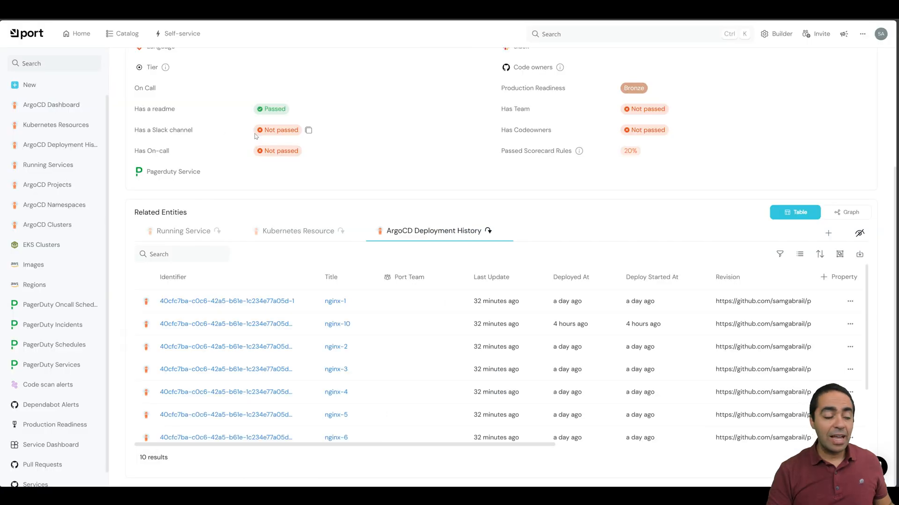
Step: In Port, start adding a table to the ArgoCD Dashboard, titled "AwesomeService Workloads OutOfSync"
click(42, 108)
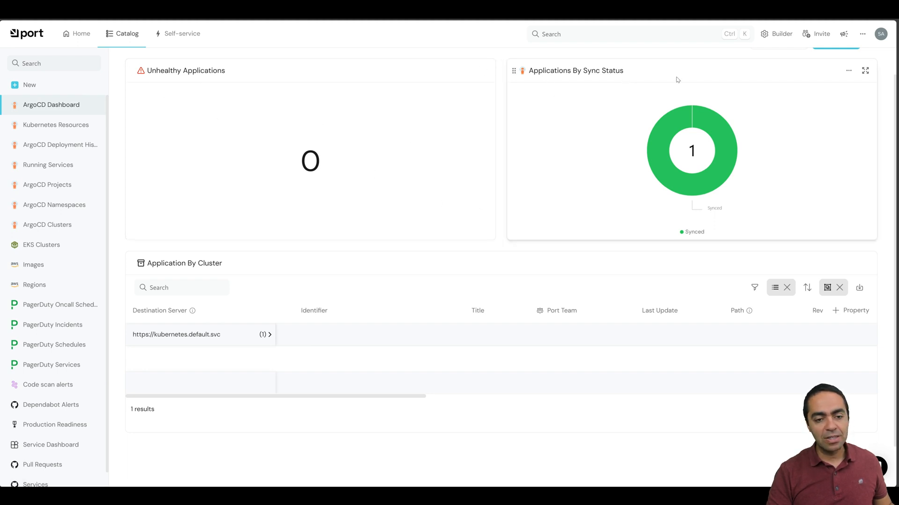
scroll(874, 70, up, 1)
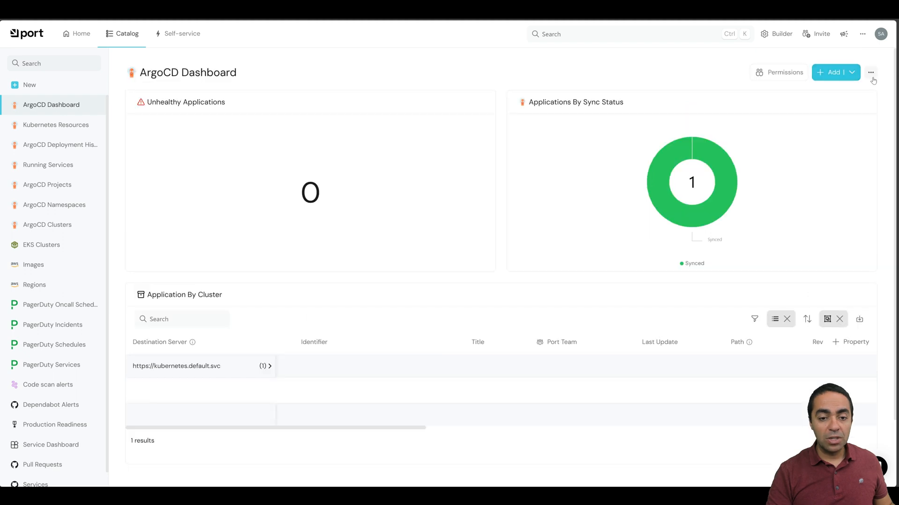
click(838, 73)
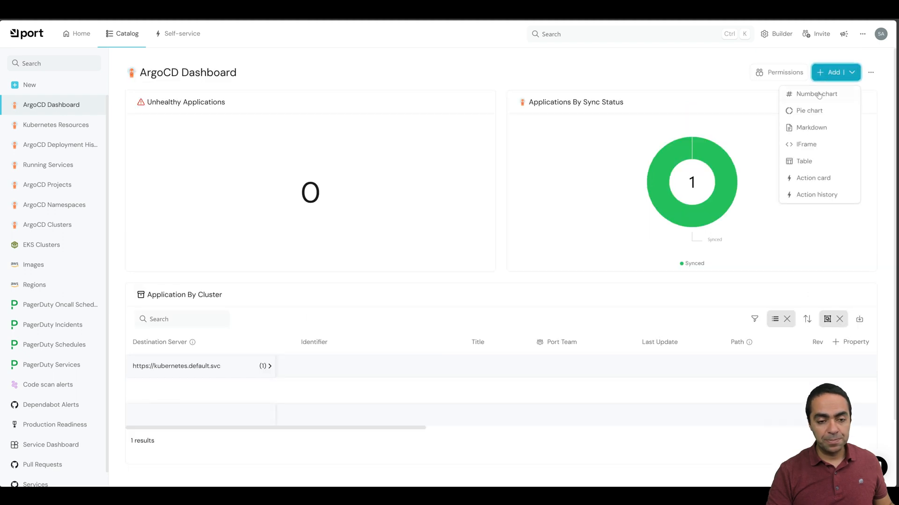
click(803, 162)
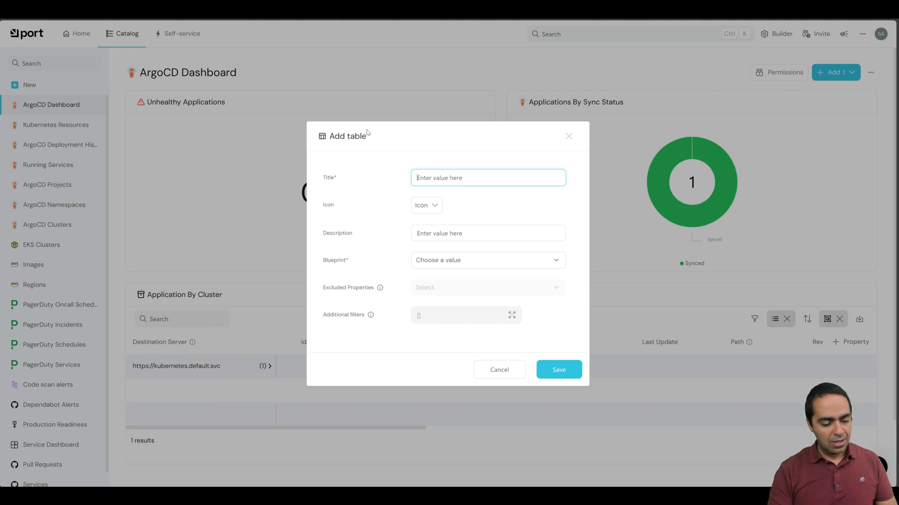
text(Awesopme)
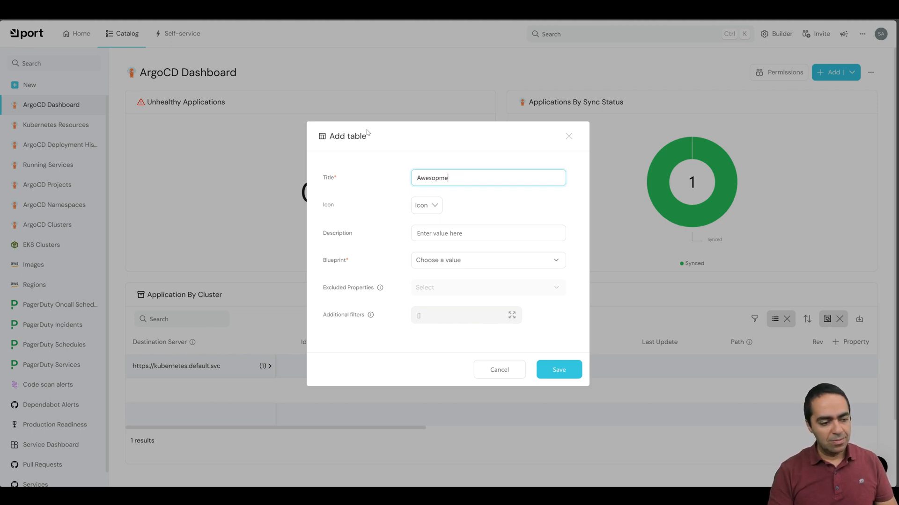
key(BackSpace)
key(BackSpace)
key(BackSpace)
text(meSe)
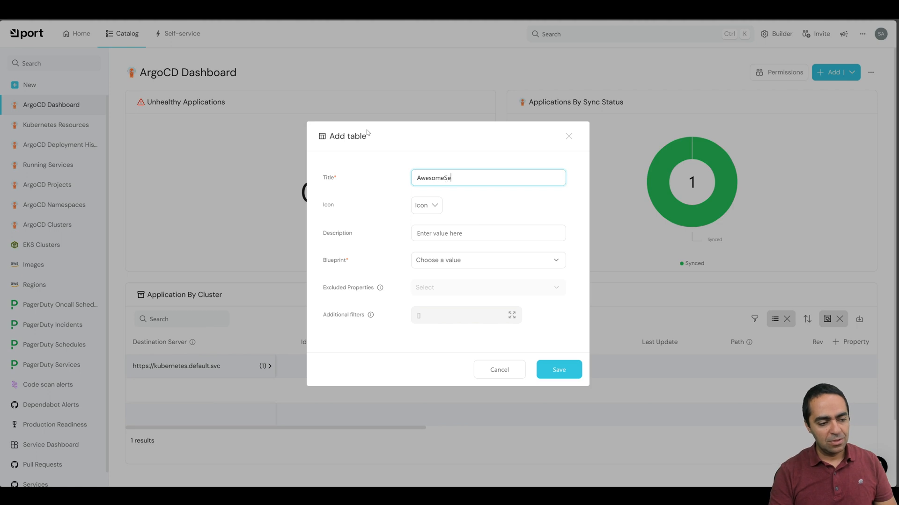
text(rvice )
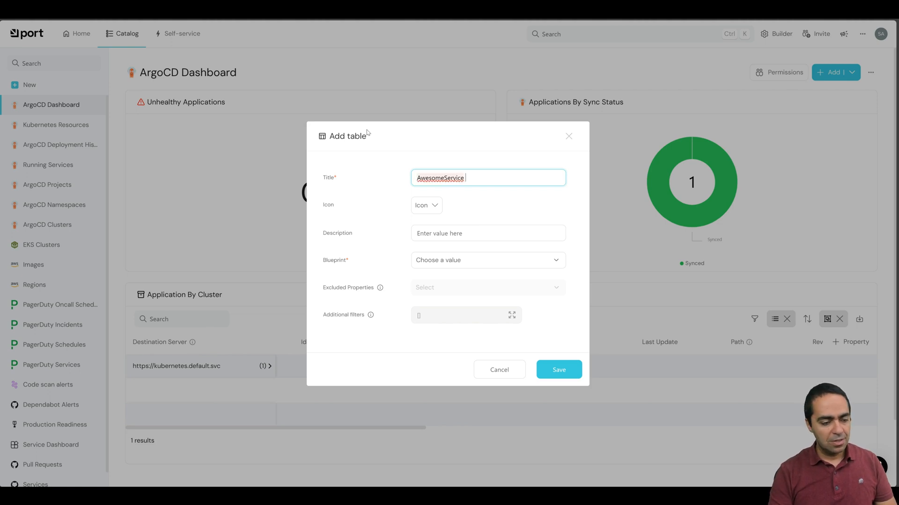
text(Workloads )
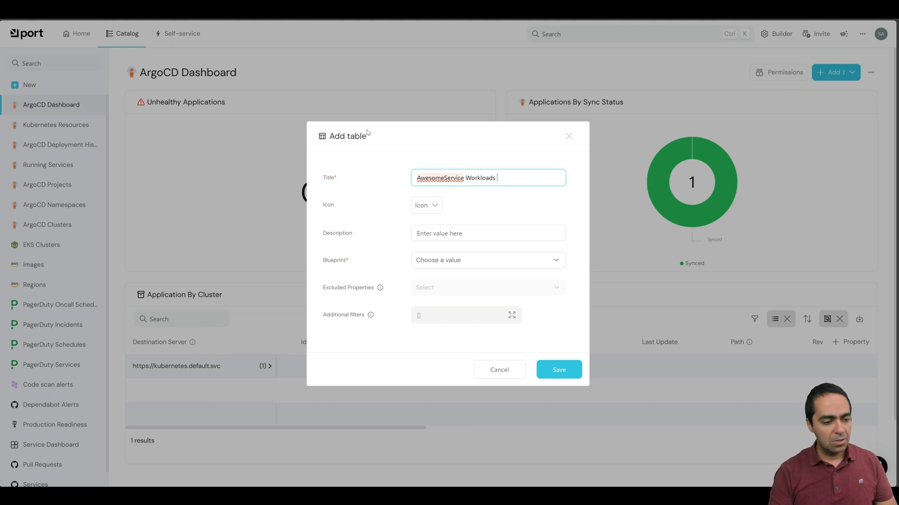
text(OutOfSy)
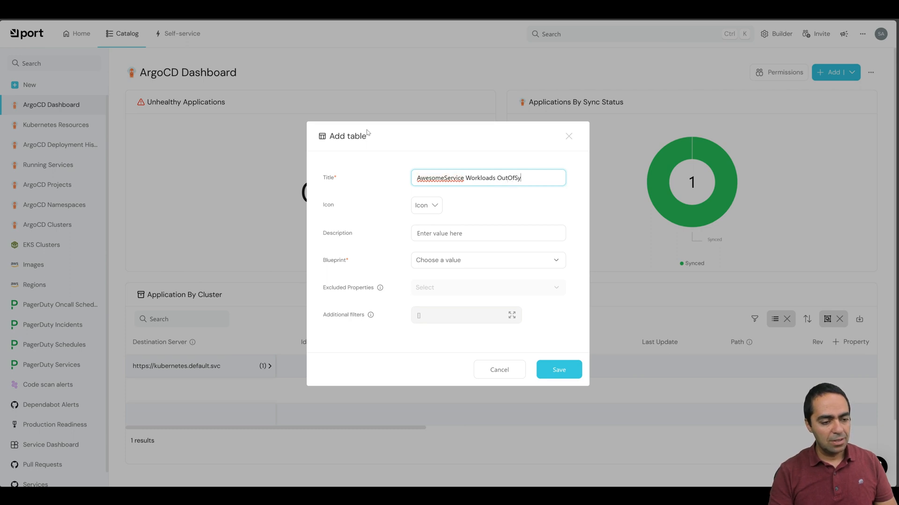
text(nc)
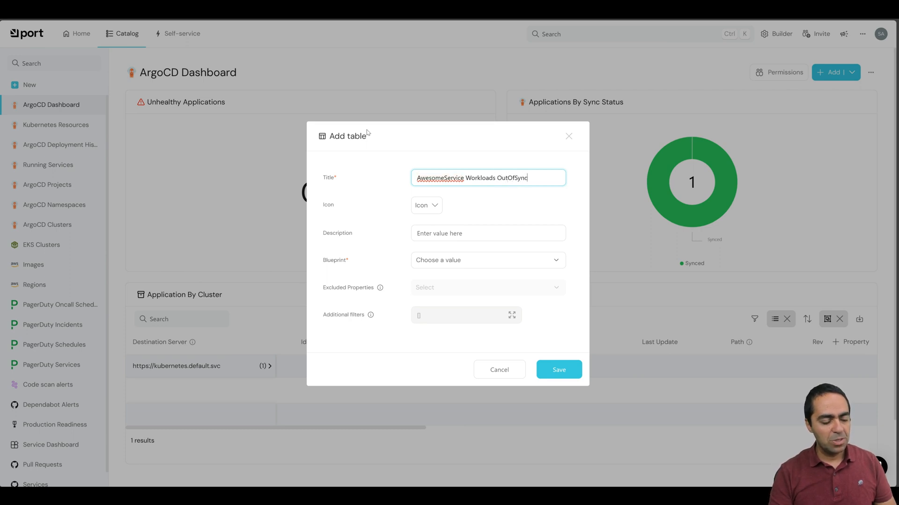
Step: Give the table the Argo icon, base it on the Running Service blueprint and save it
click(433, 207)
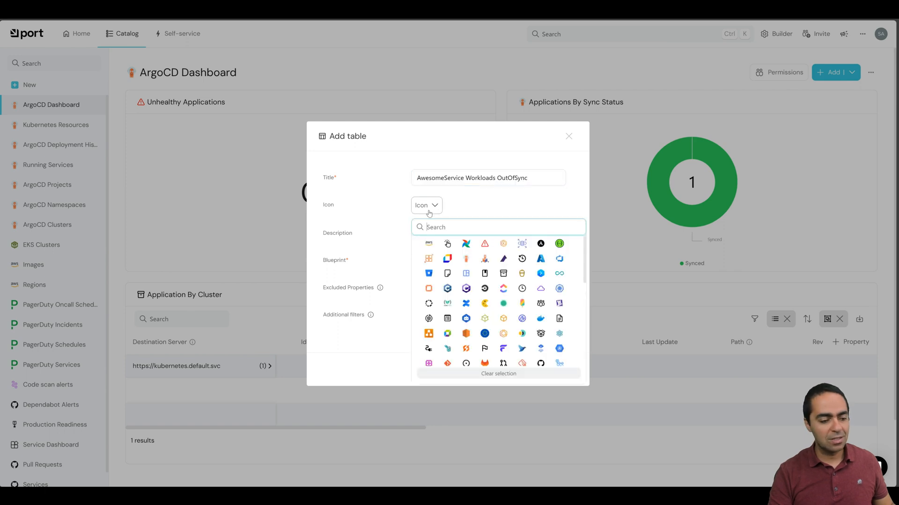
click(467, 259)
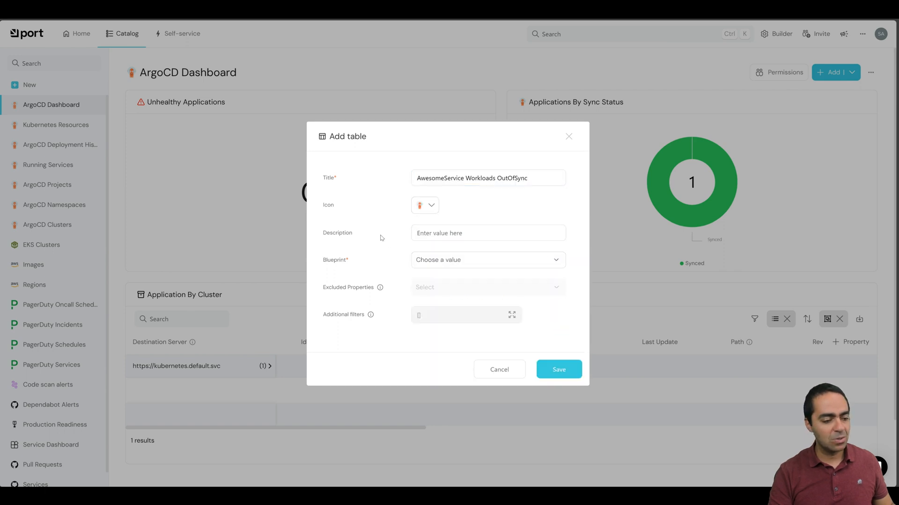
click(460, 261)
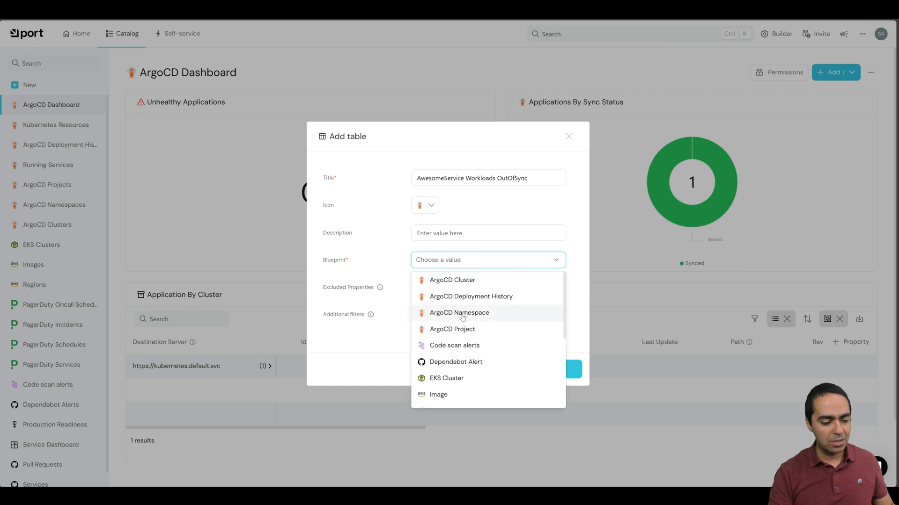
text(se)
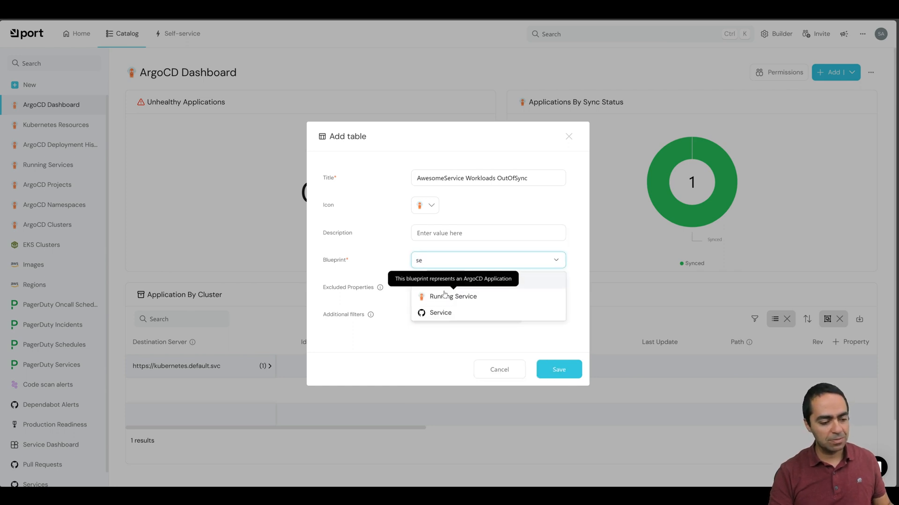
click(445, 296)
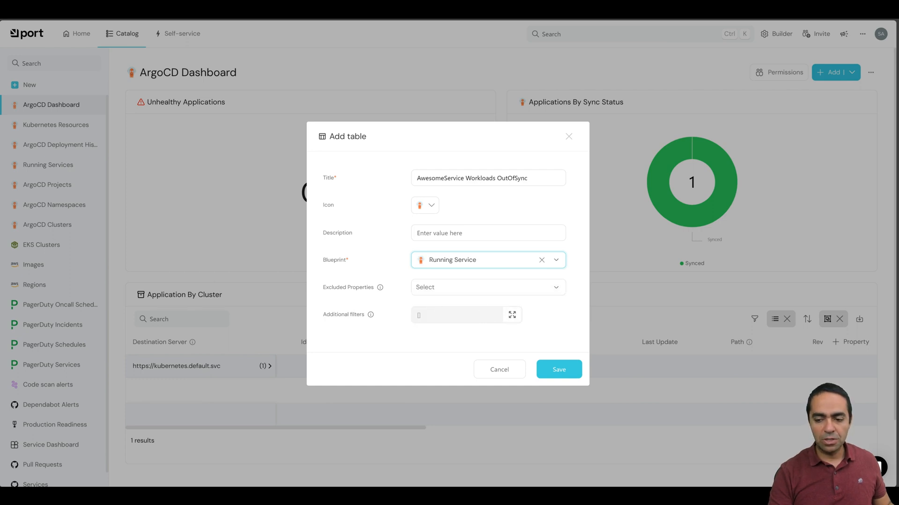
click(555, 370)
Step: Try to filter the AwesomeService Workloads OutOfSync table with a "has any of" condition on Sync Status
scroll(399, 353, down, 2)
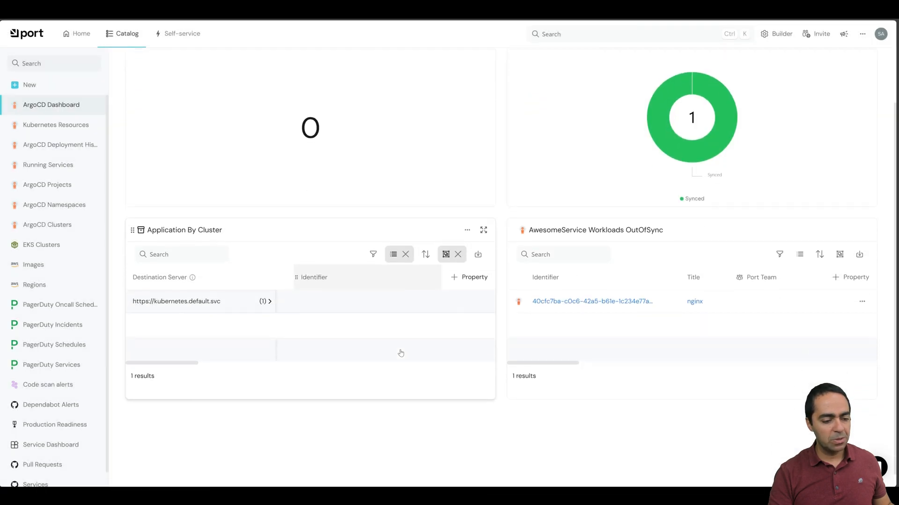
click(780, 253)
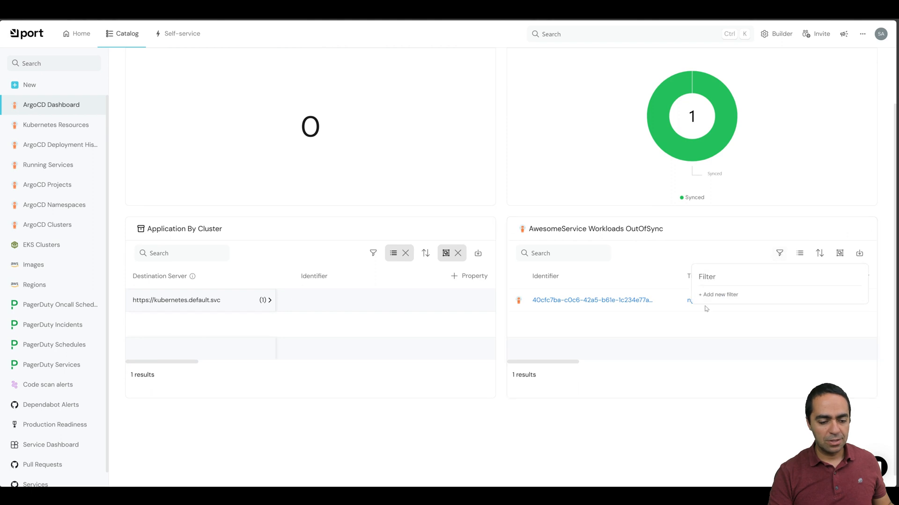
click(717, 294)
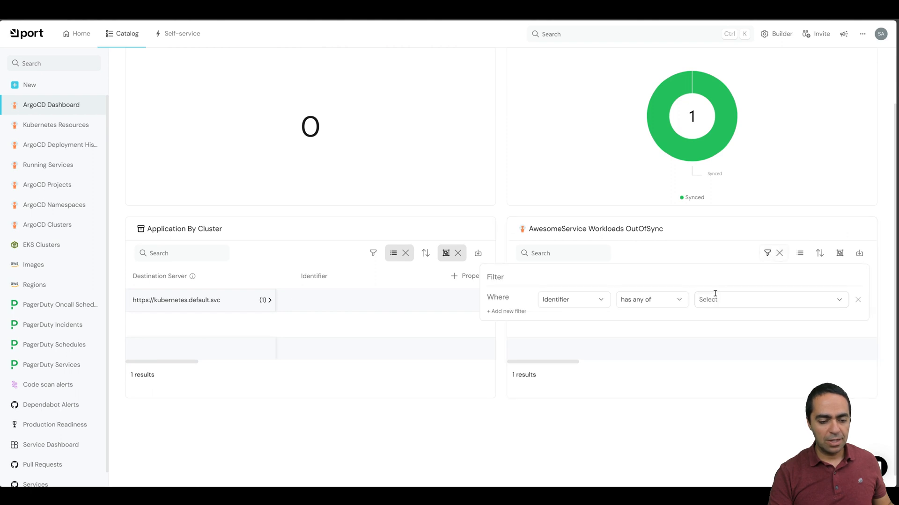
click(602, 303)
scroll(582, 356, down, 5)
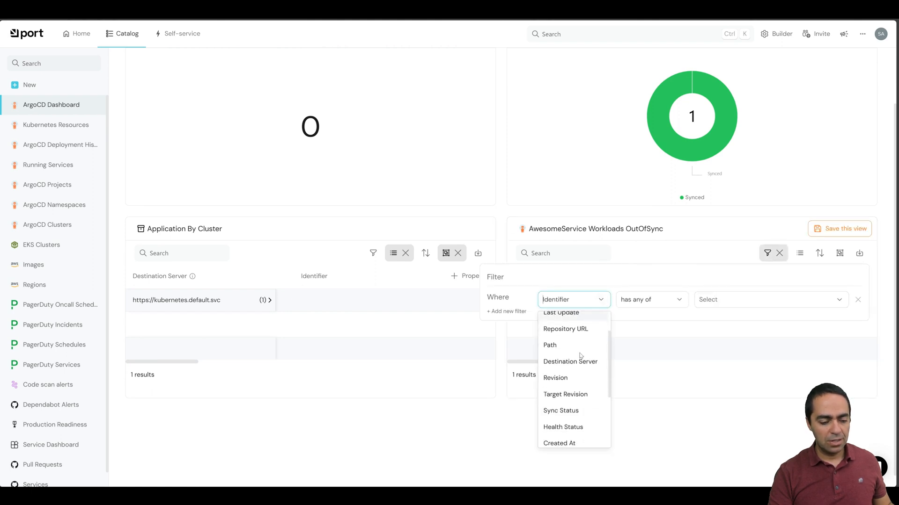
click(577, 329)
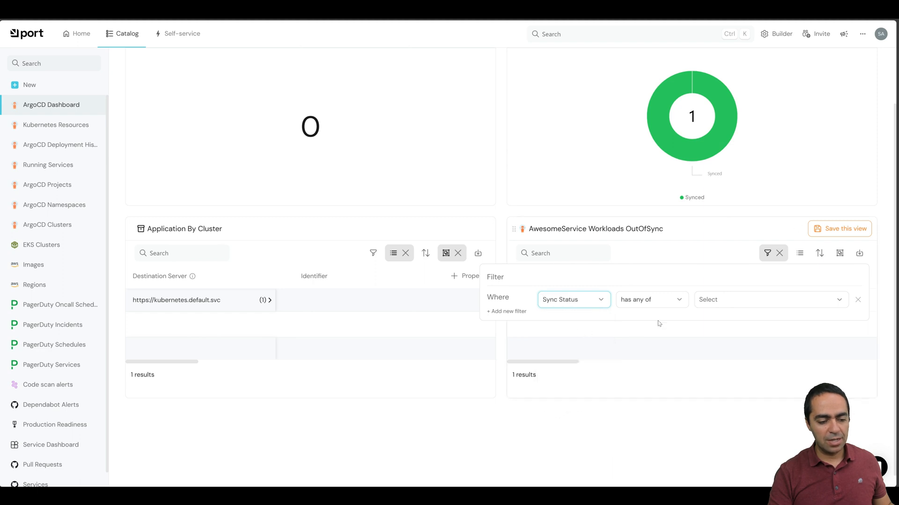
click(723, 300)
click(666, 312)
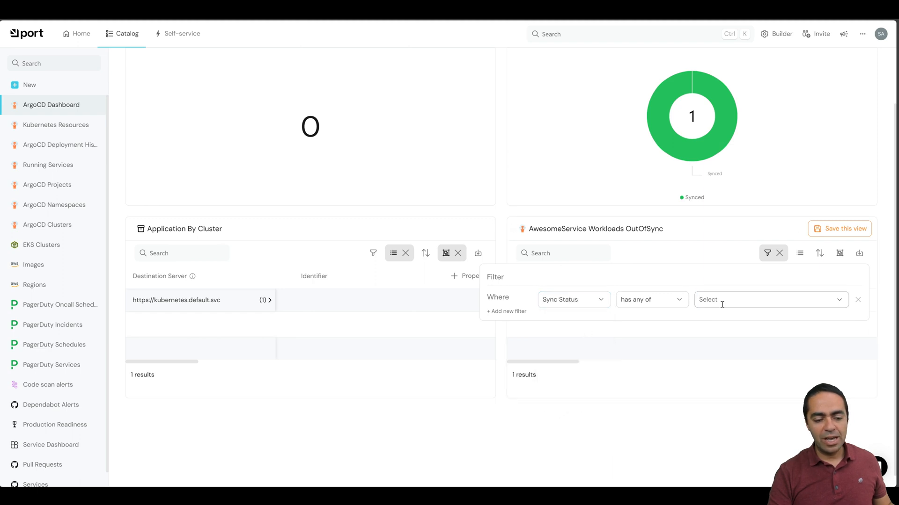
click(722, 305)
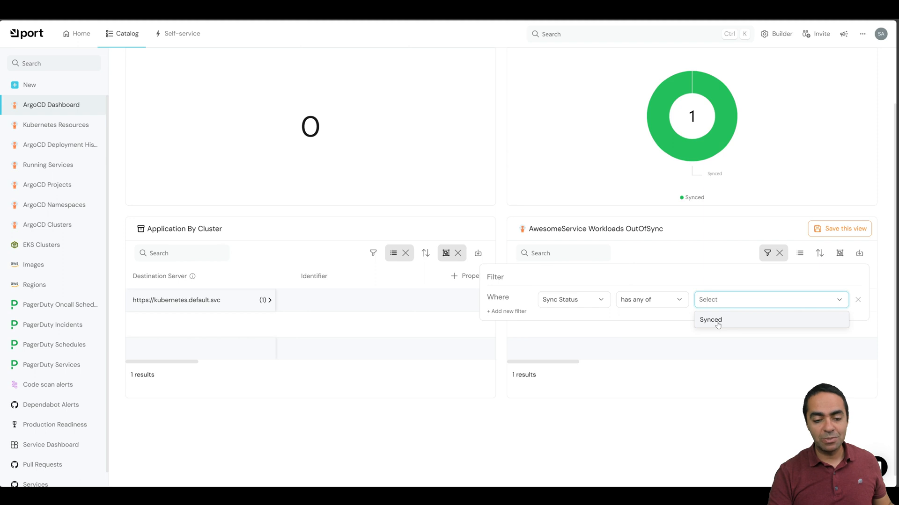
click(641, 157)
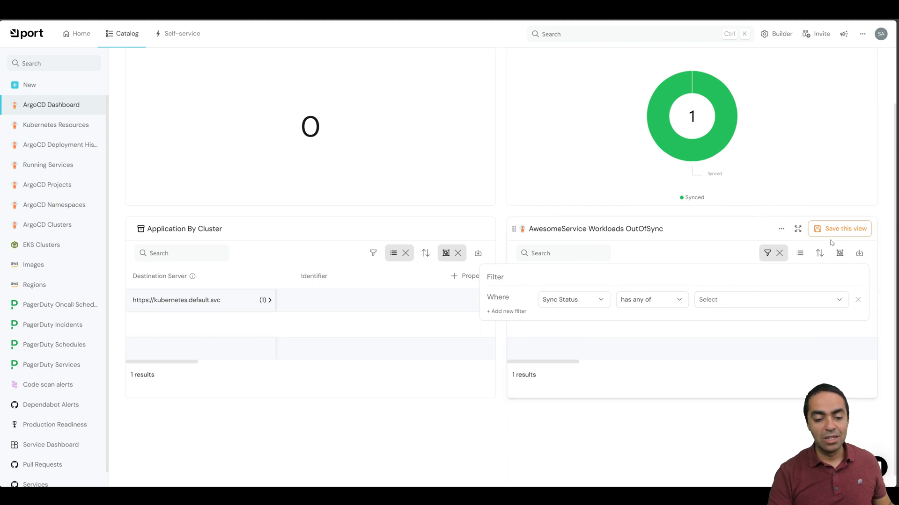
scroll(306, 304, up, 2)
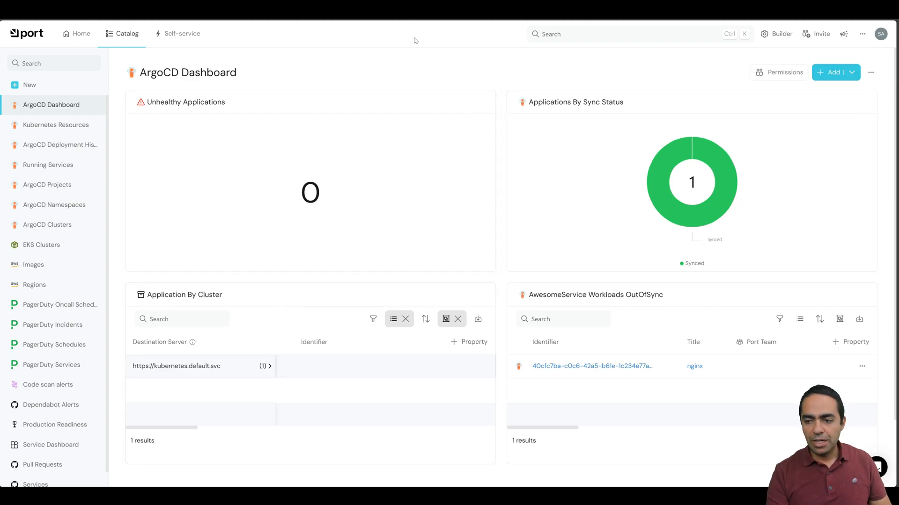
Step: Switch to VS Code and set replicas to 2 in deployment.yaml
key(alt+Tab)
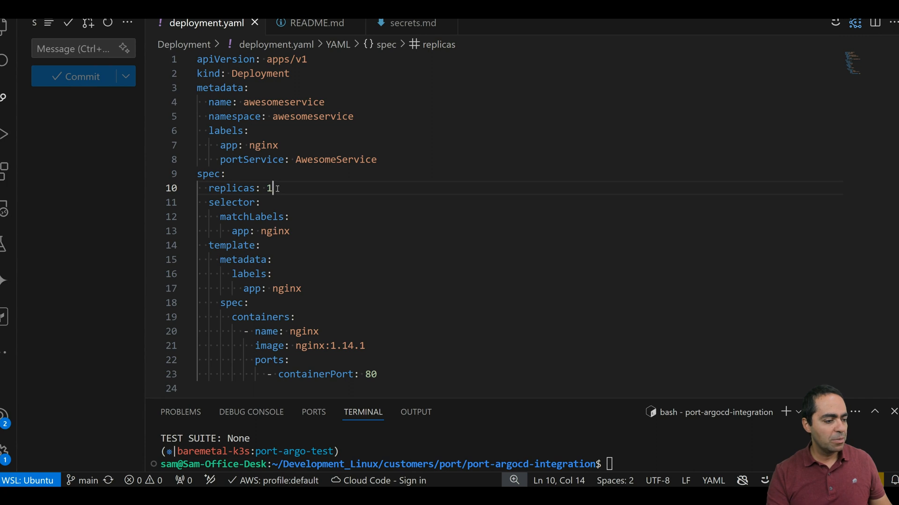
key(BackSpace)
text(2)
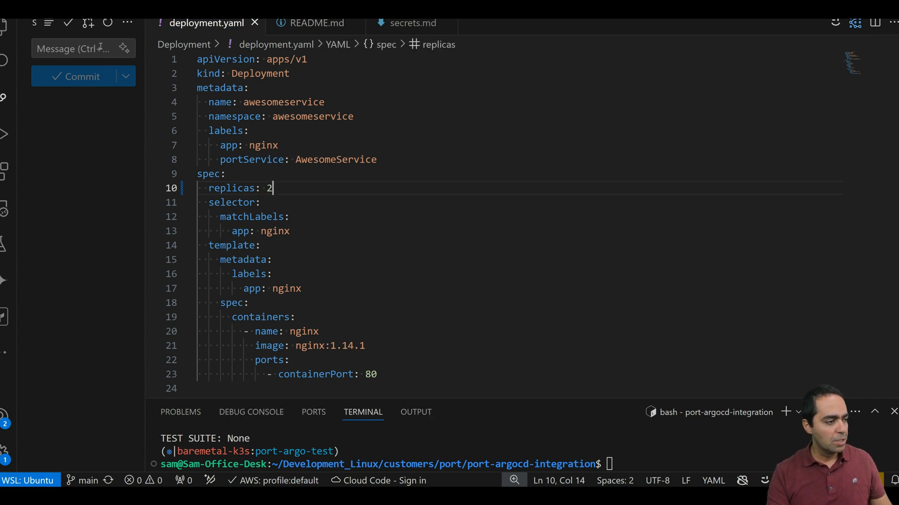
Step: Commit the deployment.yaml change with the message "replicas 2" and sync it to the remote main branch
click(101, 47)
text(replicas 2)
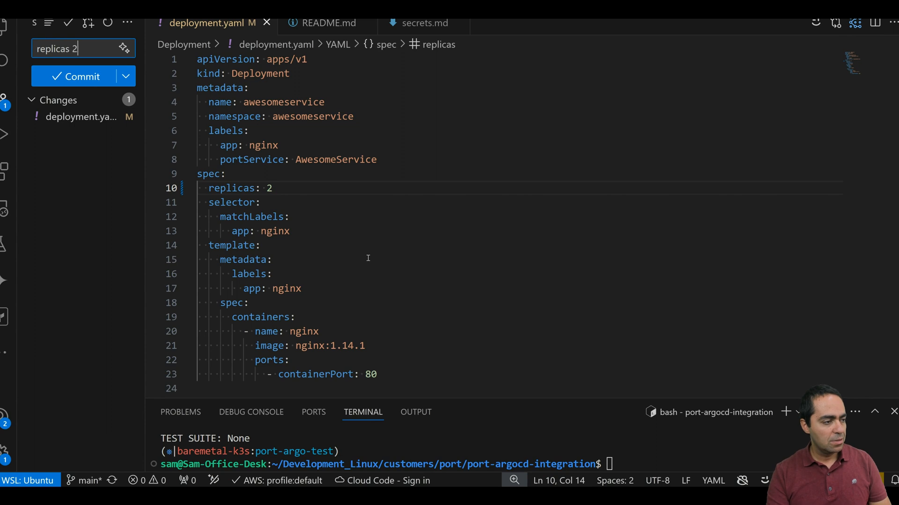
key(ctrl+Return)
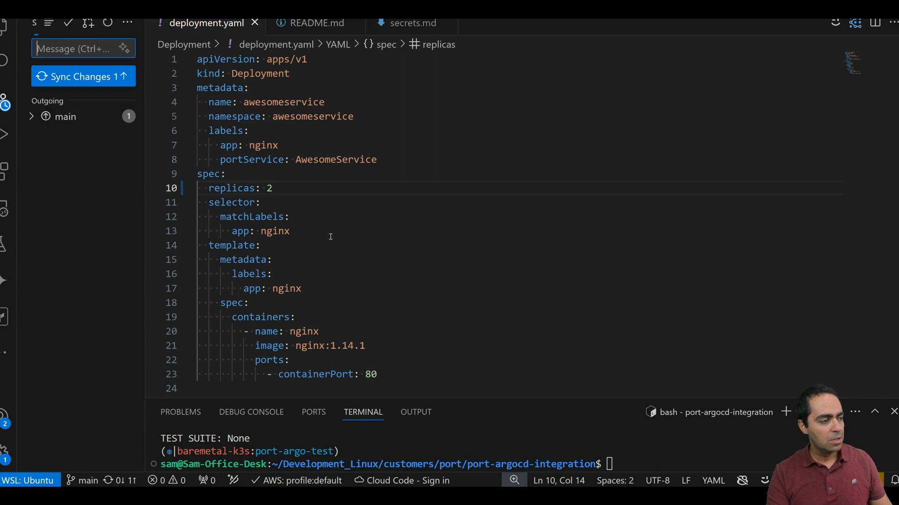
click(81, 75)
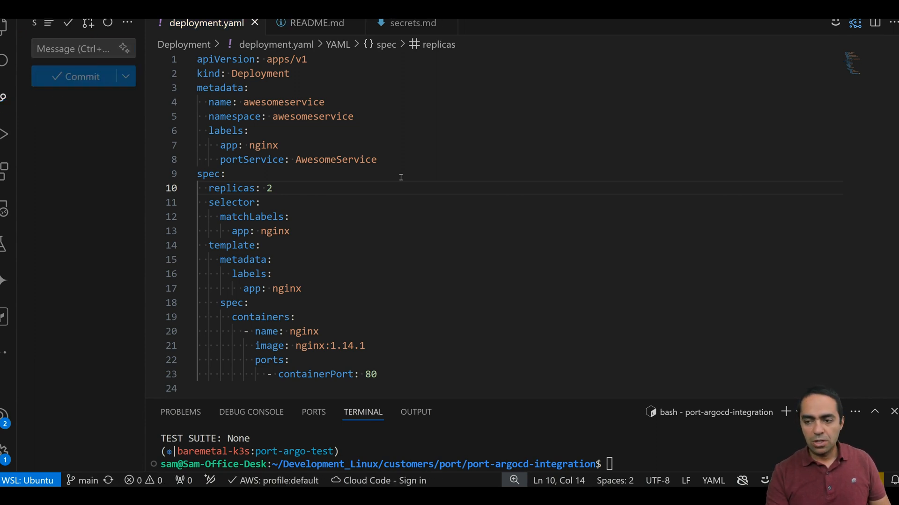
Step: Switch to Argo CD and refresh the nginx application, and reload Port's ArgoCD Dashboard
key(alt+Tab)
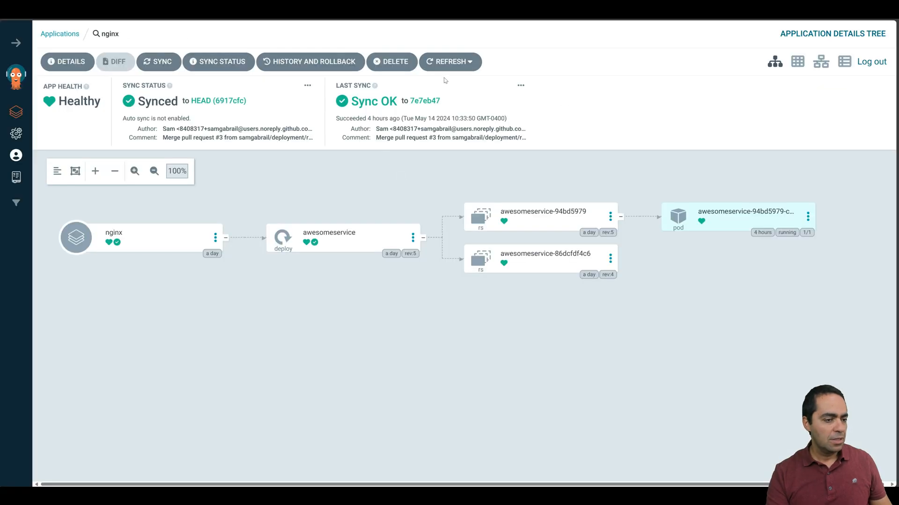
click(449, 61)
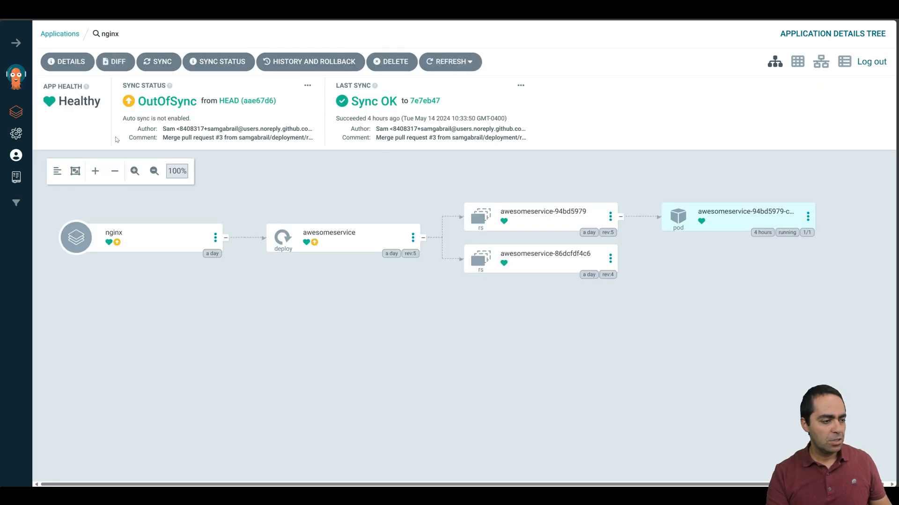
mouse_move(5, 79)
click(32, 80)
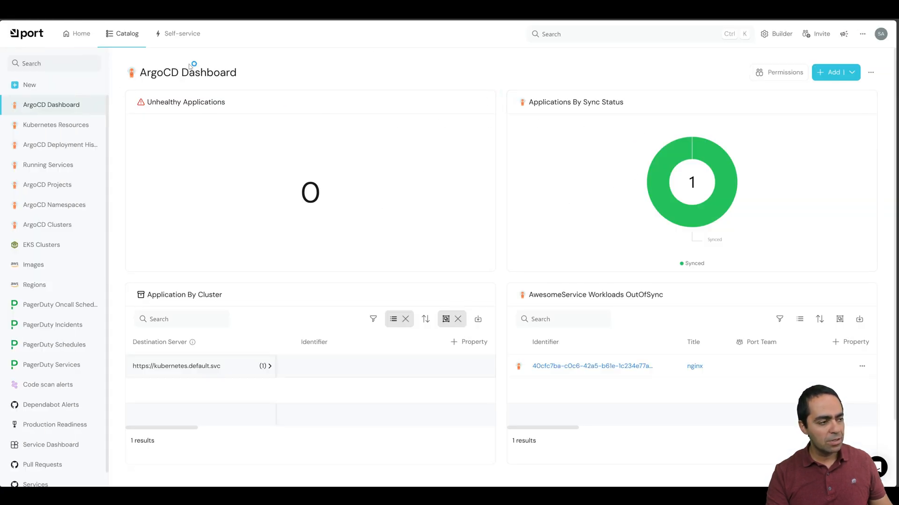
key(F5)
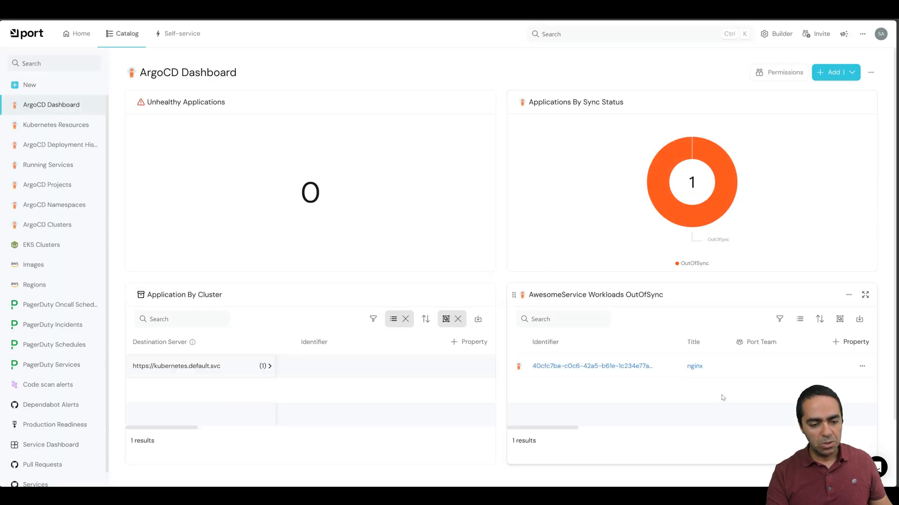
Step: Filter the AwesomeService Workloads OutOfSync table to rows whose Sync Status has any of OutOfSync
click(779, 319)
click(710, 359)
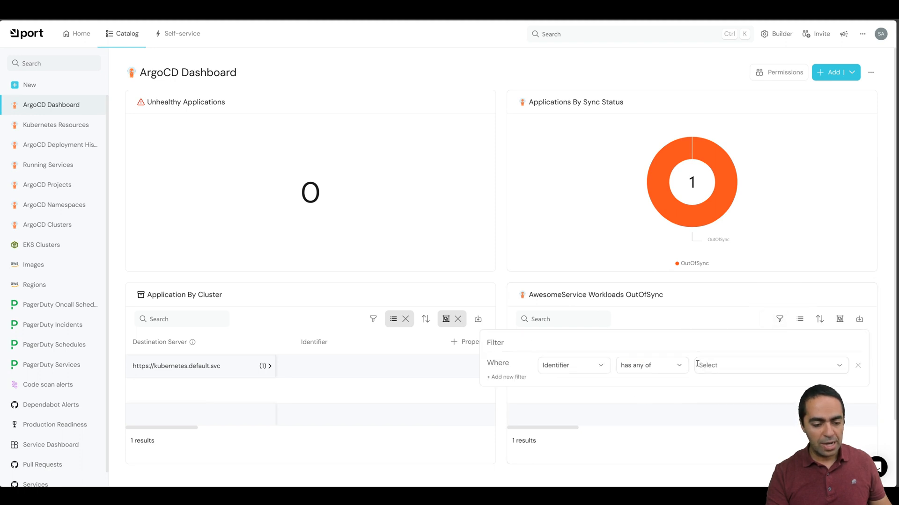
click(571, 366)
scroll(574, 328, down, 2)
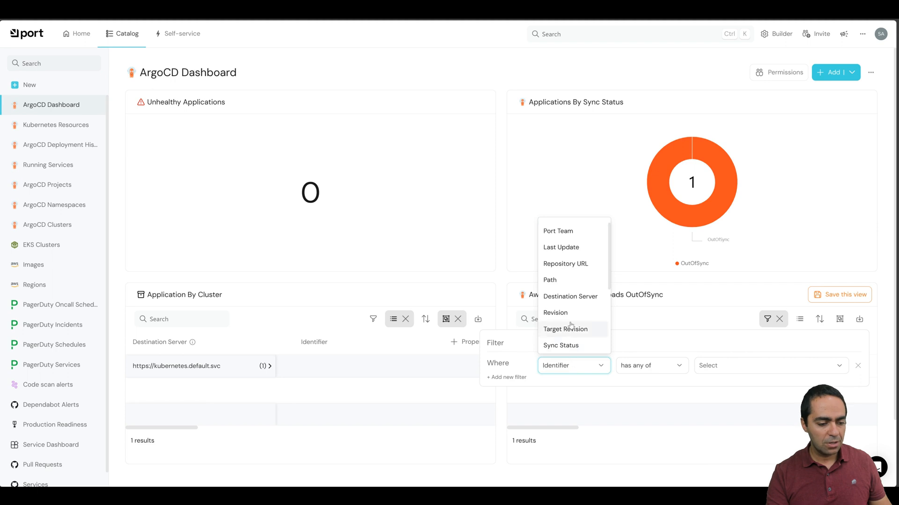
click(588, 345)
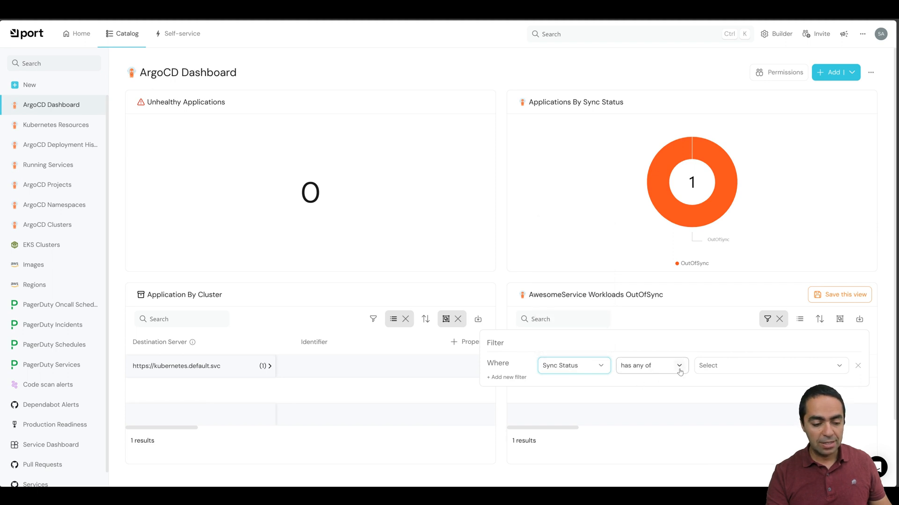
click(659, 367)
click(743, 367)
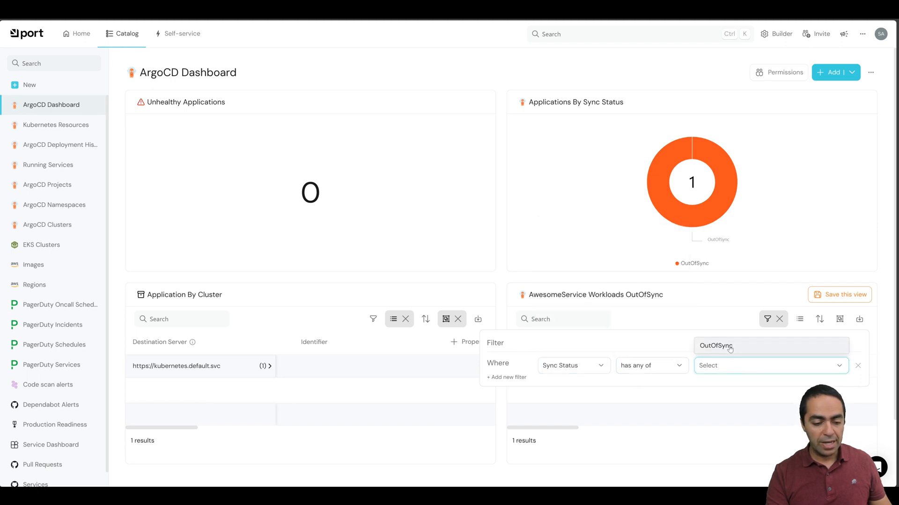
click(729, 348)
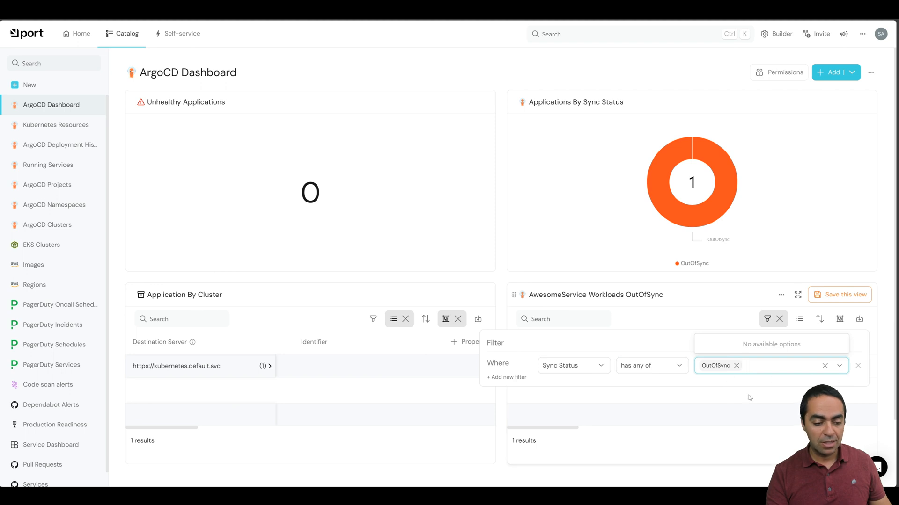
Step: Add a second table filter, And Service has any of AwesomeService, and save the view
click(510, 381)
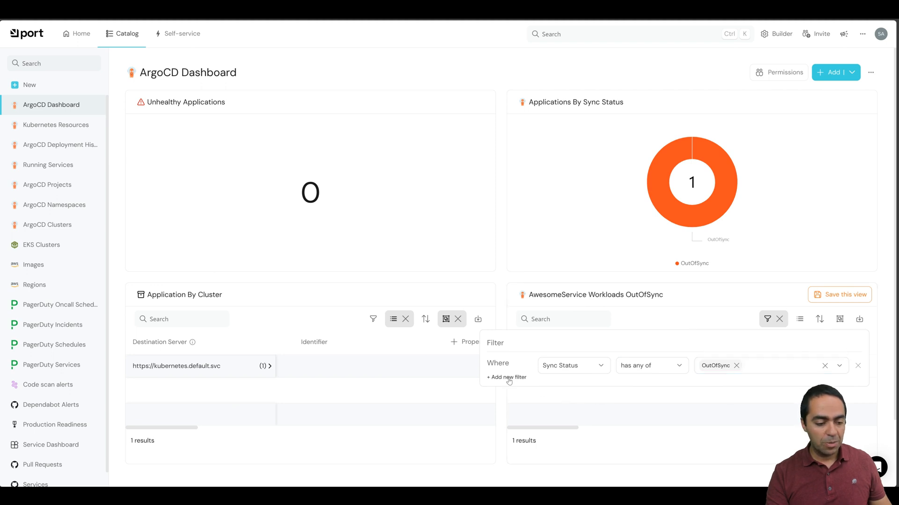
click(513, 381)
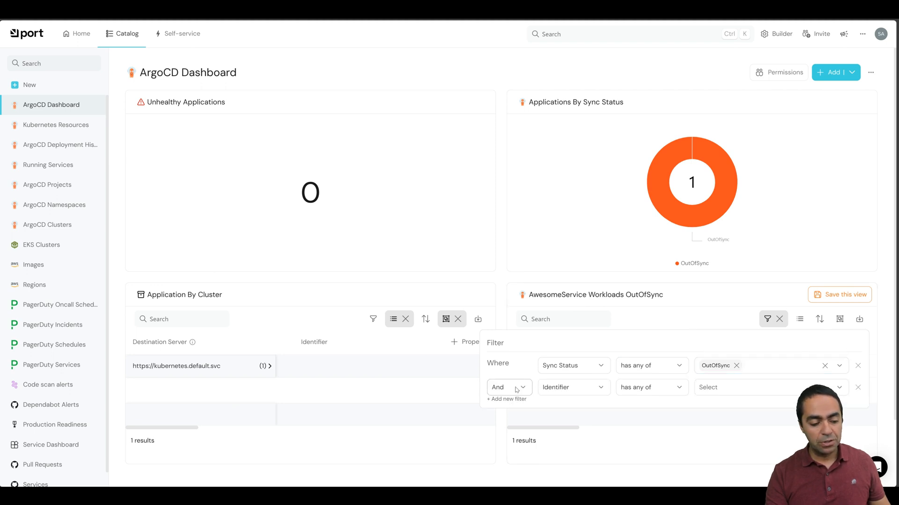
click(574, 388)
scroll(589, 331, down, 5)
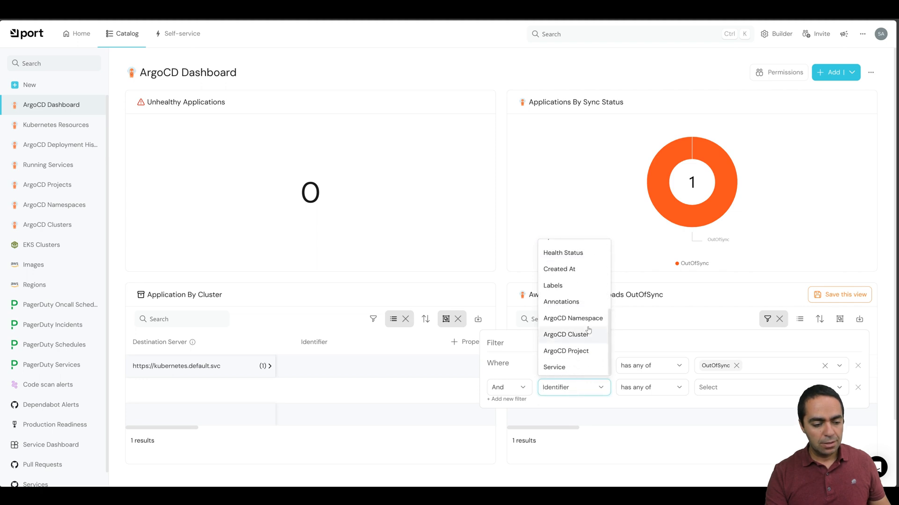
click(575, 367)
click(732, 391)
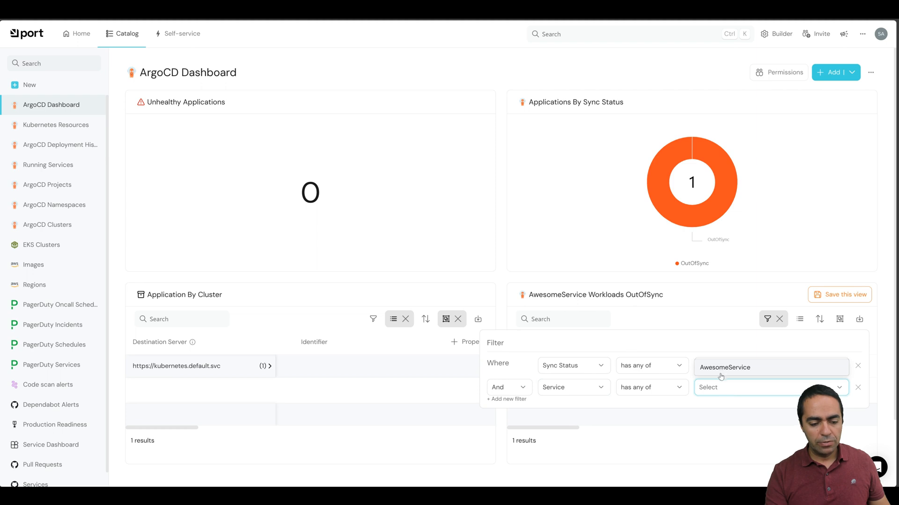
click(720, 371)
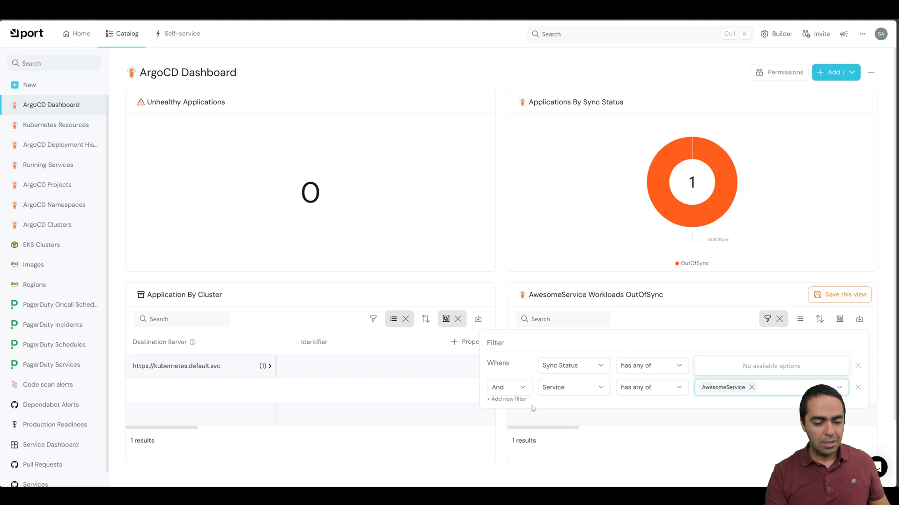
click(838, 294)
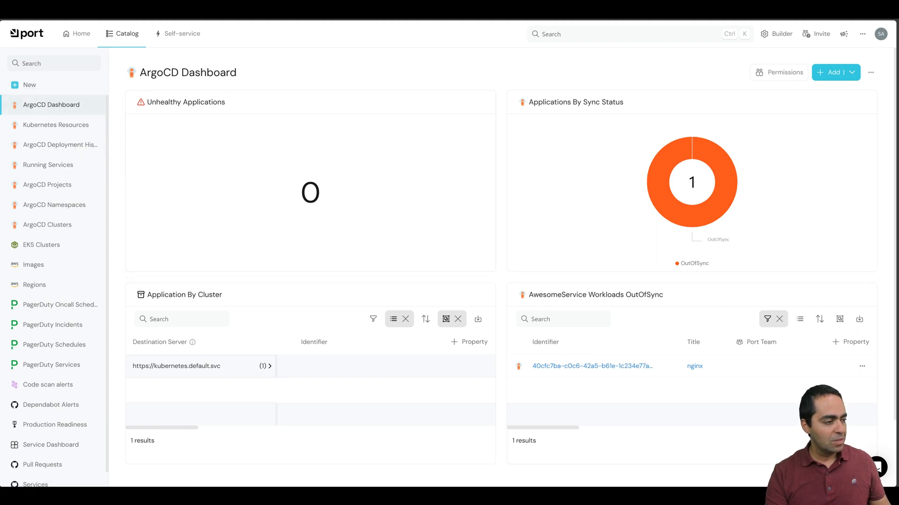
Step: Switch to Argo CD and synchronize the nginx application with revision HEAD, and reload Port's ArgoCD Dashboard
mouse_move(2, 84)
click(28, 66)
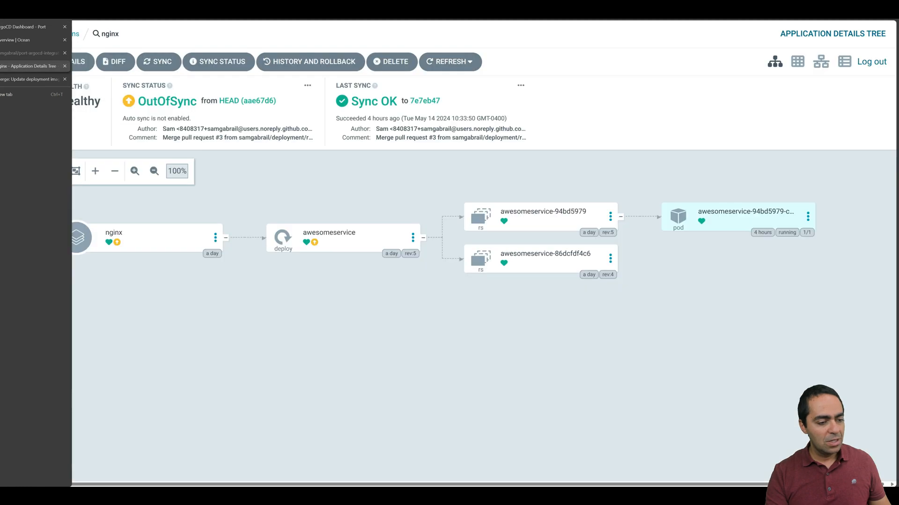
click(152, 69)
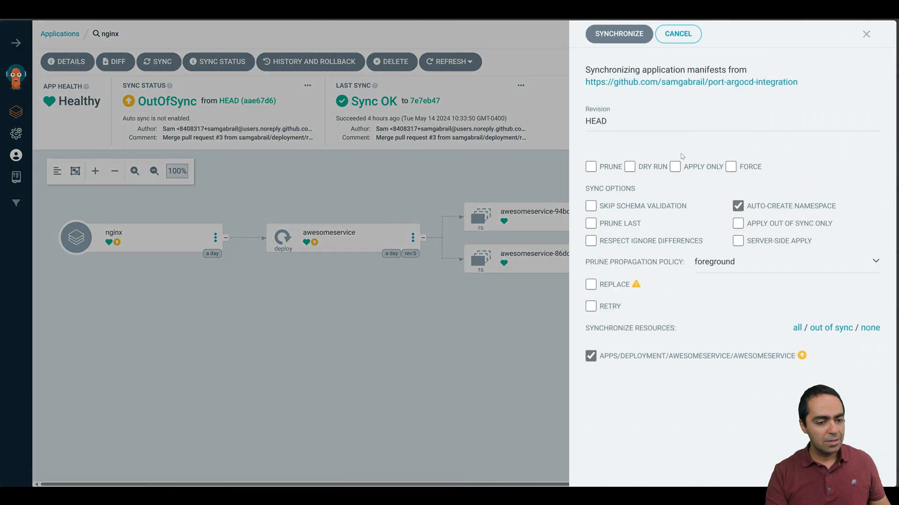
click(618, 39)
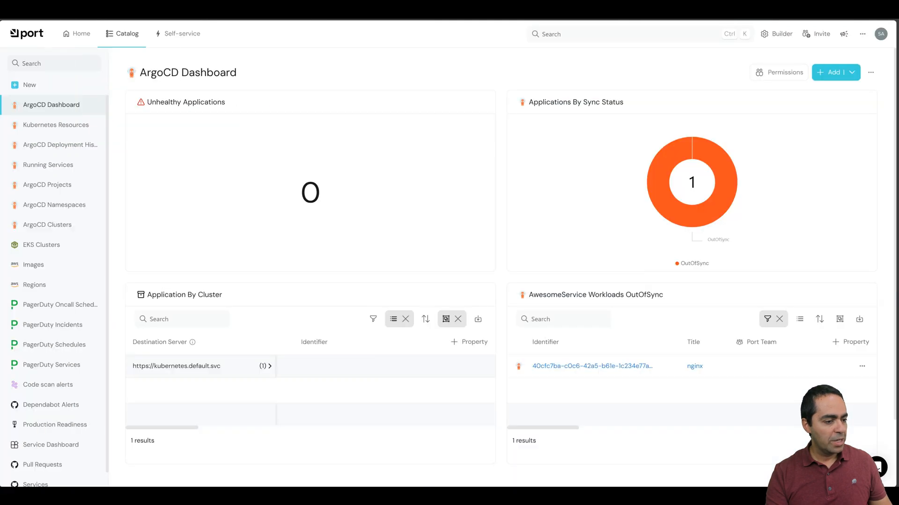
click(28, 27)
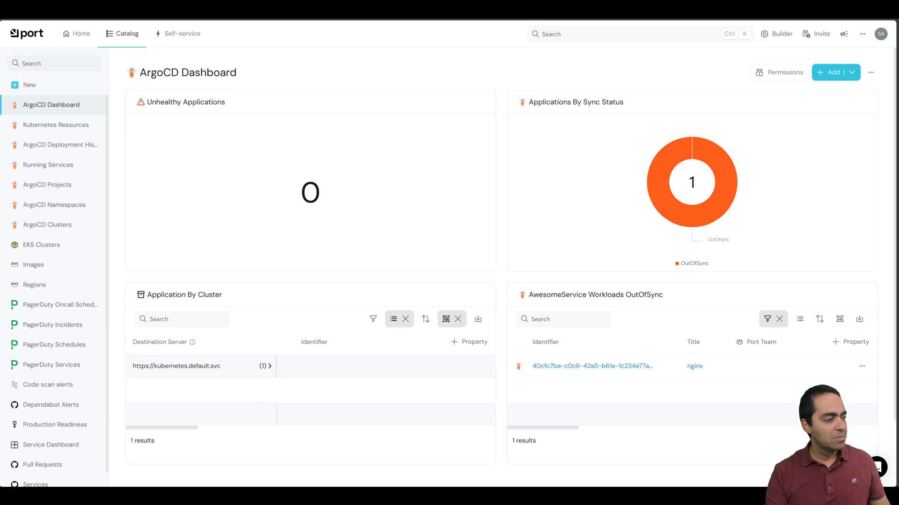
key(F5)
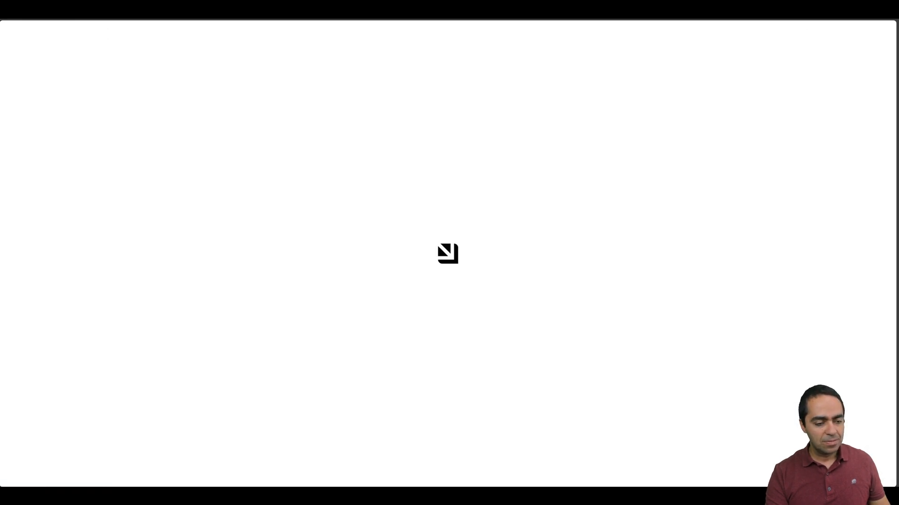
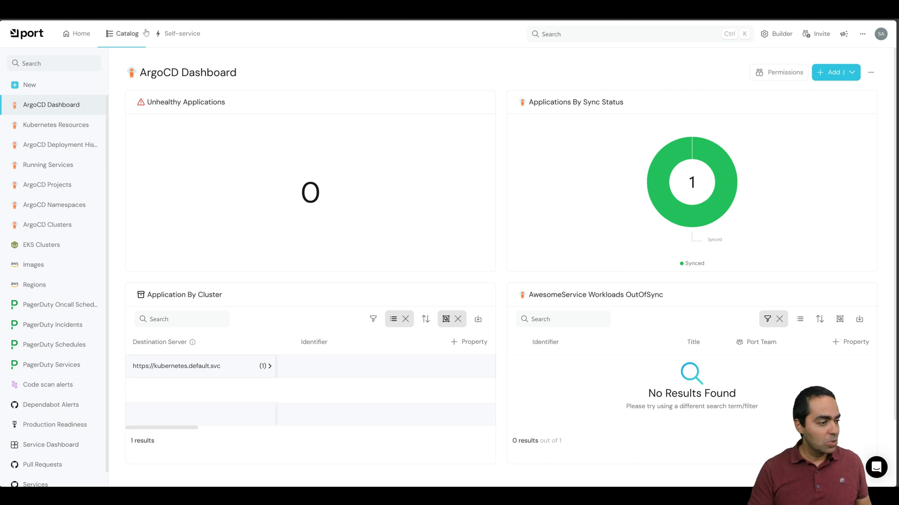
Step: Create and save a new self-service action in Port from the copied JSON that defines the day-2 "Sync Application" action
click(181, 33)
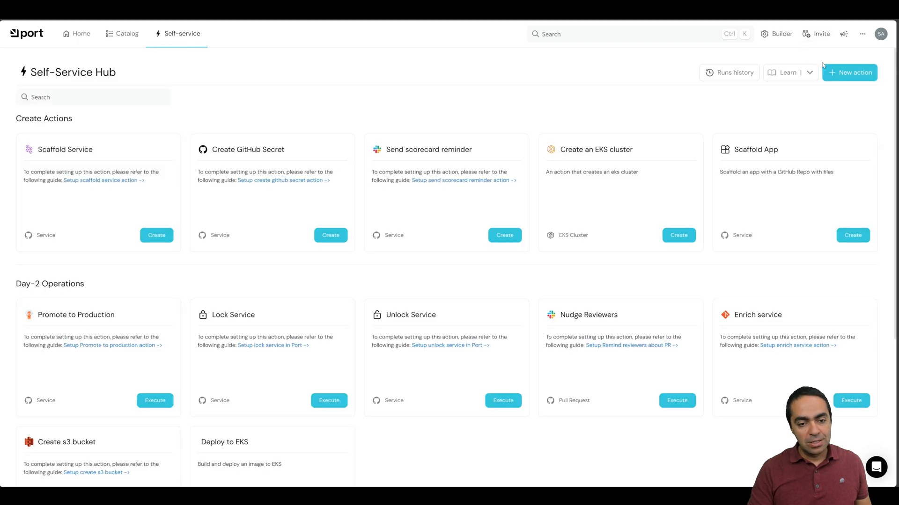
click(842, 73)
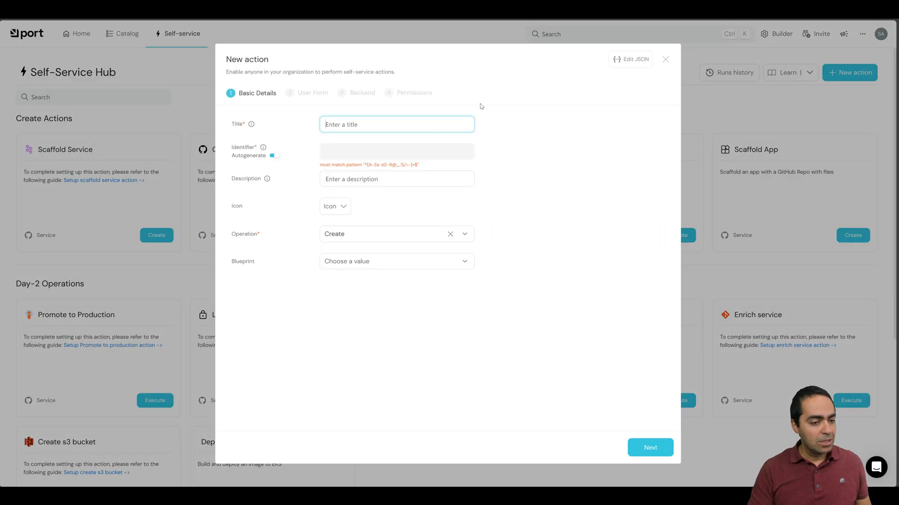
click(629, 59)
click(418, 168)
key(ctrl+a)
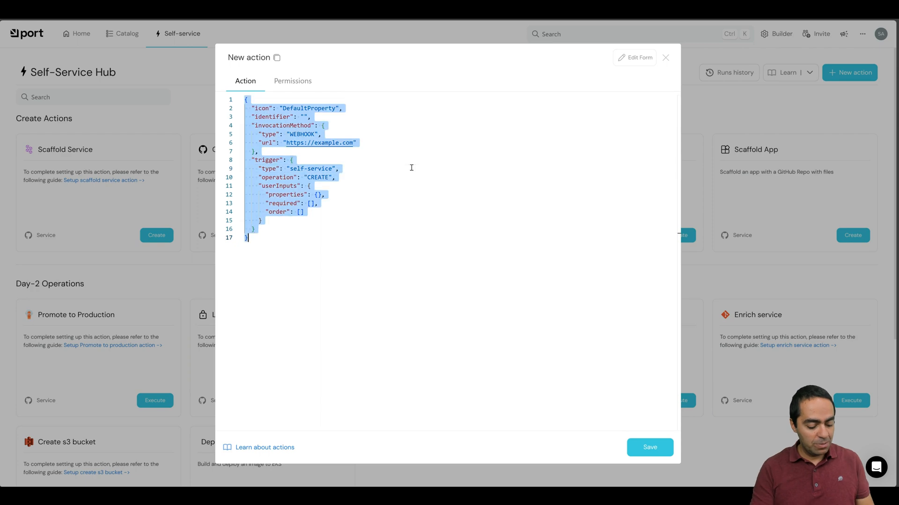
key(ctrl+v)
scroll(422, 234, up, 5)
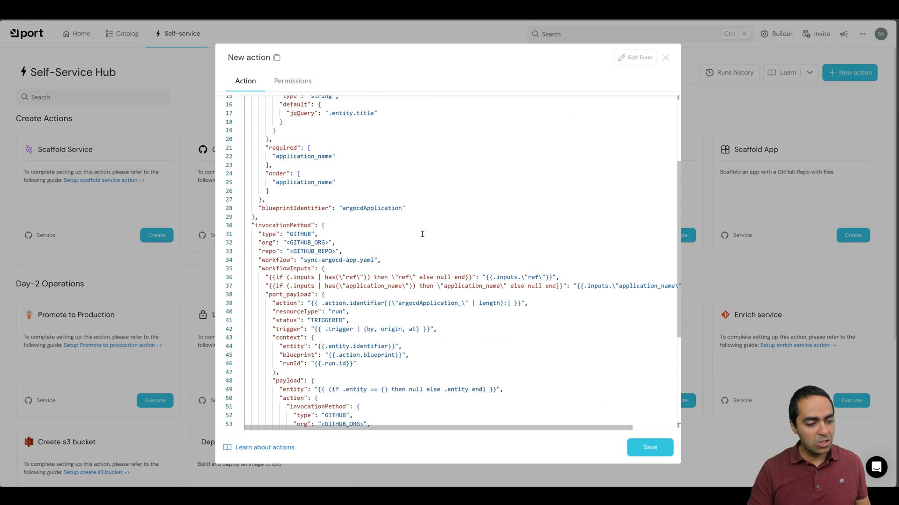
scroll(422, 234, up, 3)
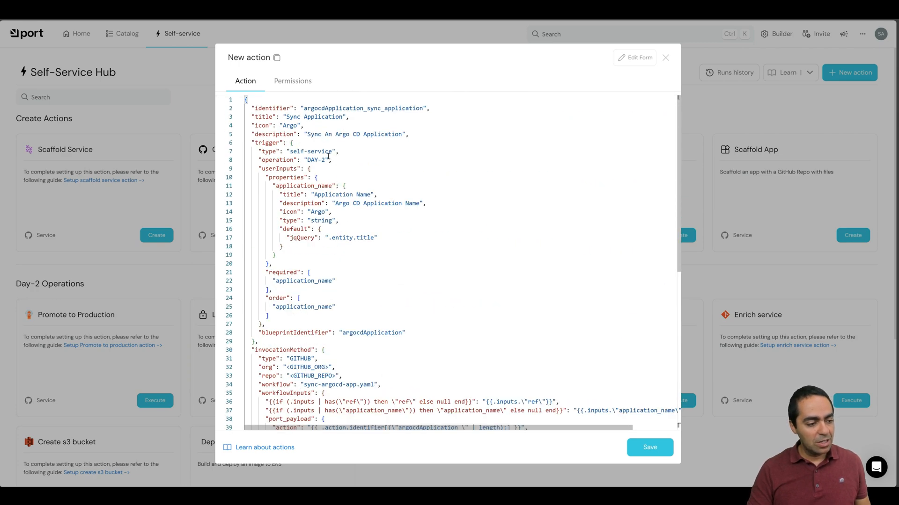
scroll(354, 211, down, 1)
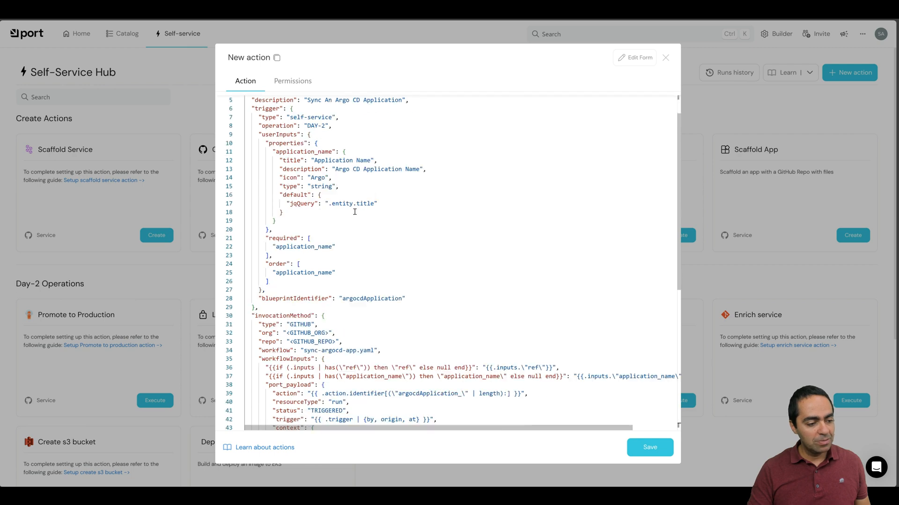
click(654, 448)
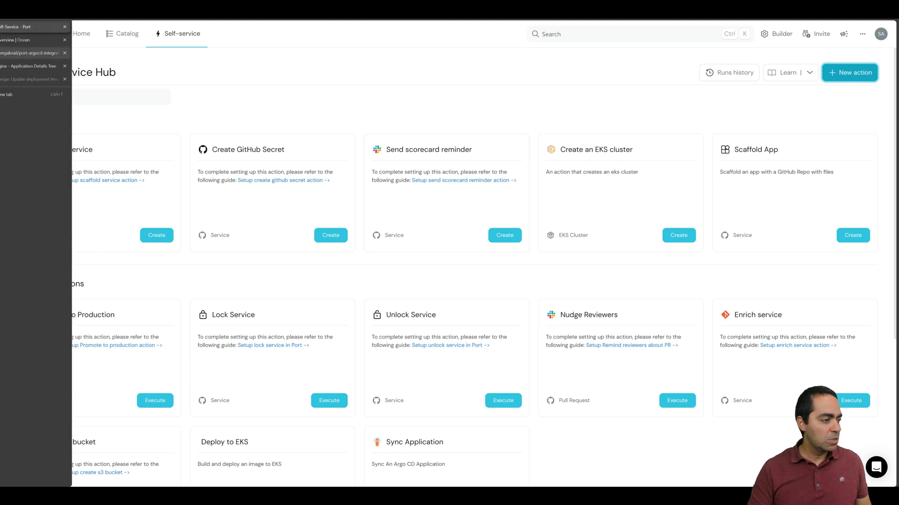
Step: Switch to the port-argocd-integration repository on GitHub and examine the sync-argocd-app.yaml workflow in .github/workflows
click(23, 72)
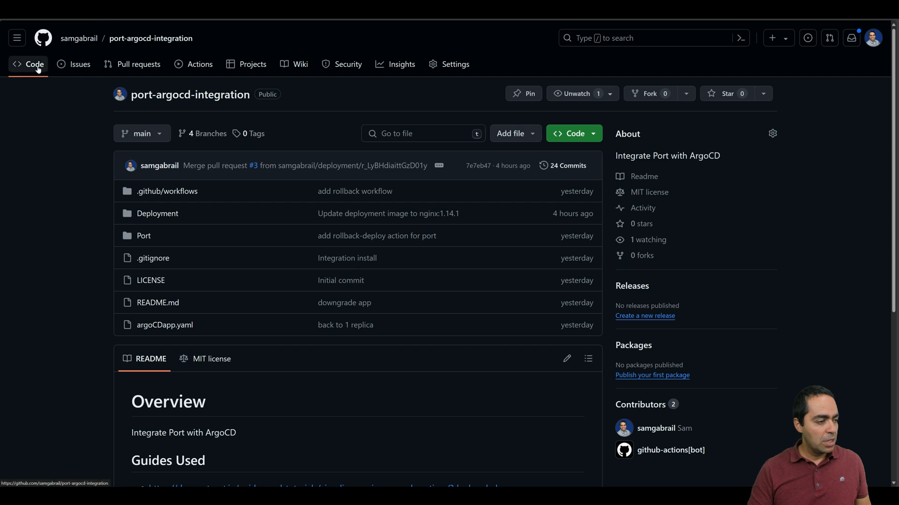
click(23, 68)
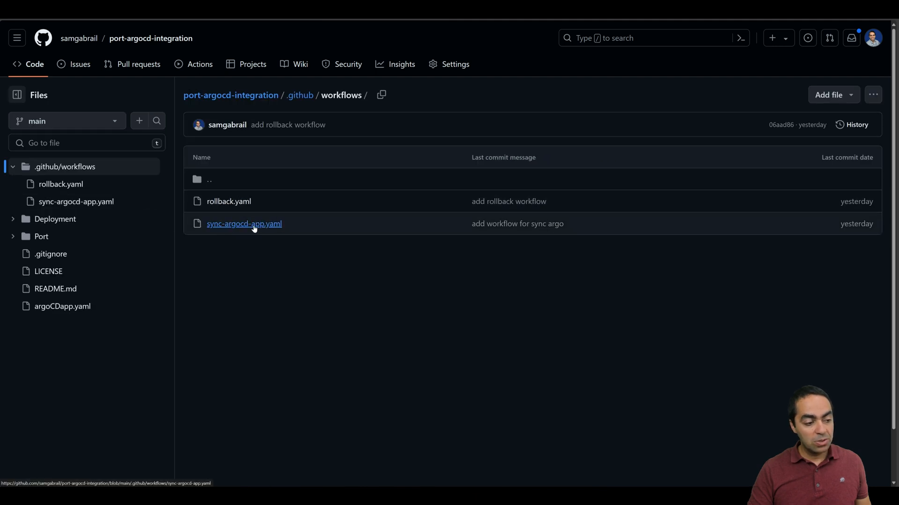
click(254, 225)
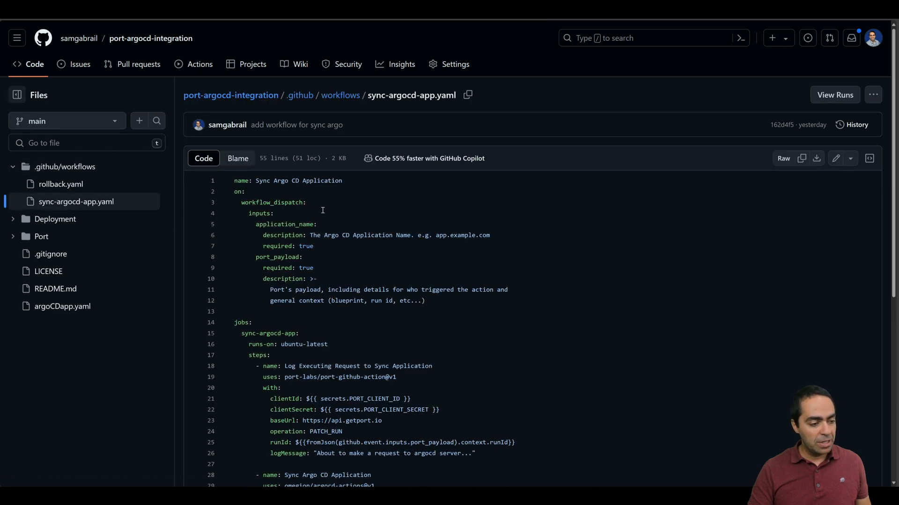
scroll(322, 207, down, 7)
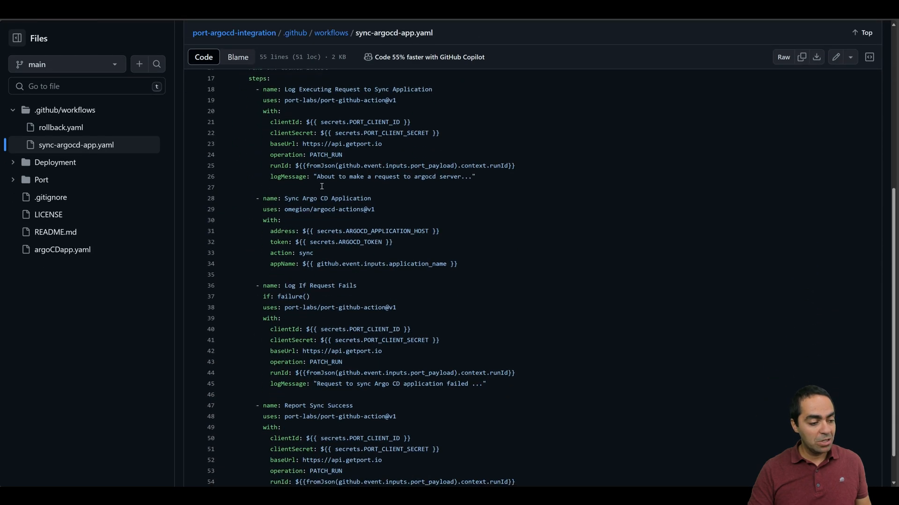
Step: Open the repository's Actions secrets and variables settings and review the list of repository secrets
scroll(324, 199, up, 7)
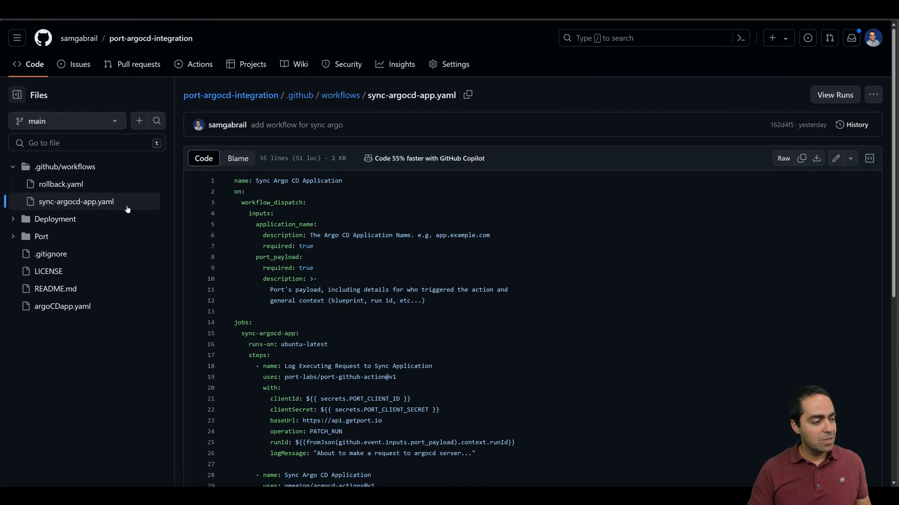
click(447, 69)
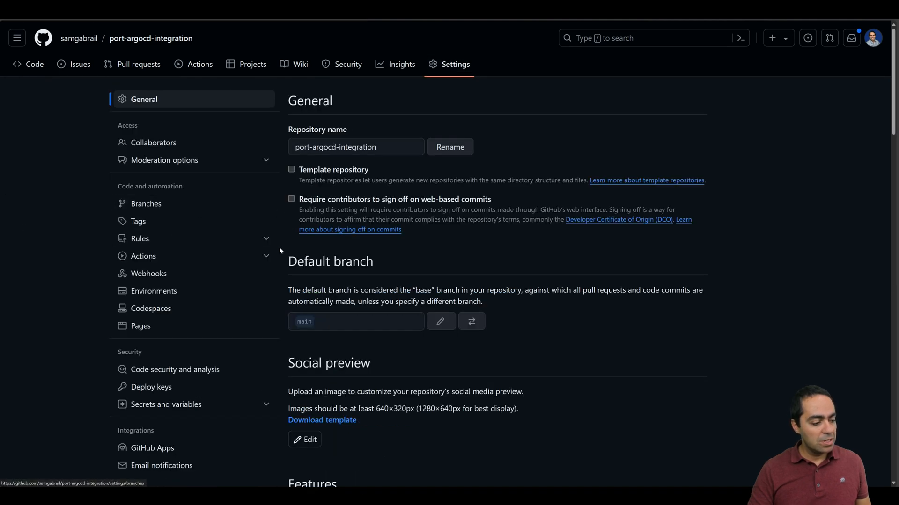
scroll(160, 391, down, 5)
click(161, 194)
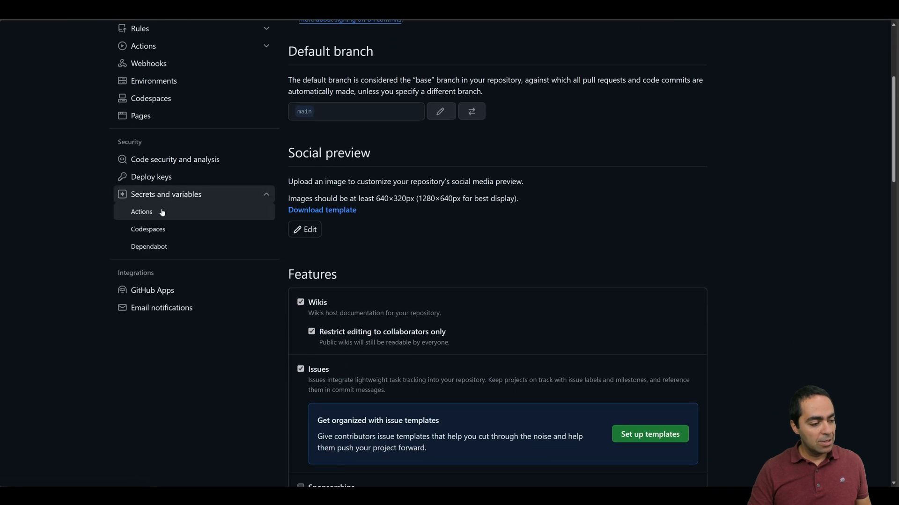
click(146, 216)
scroll(505, 281, down, 3)
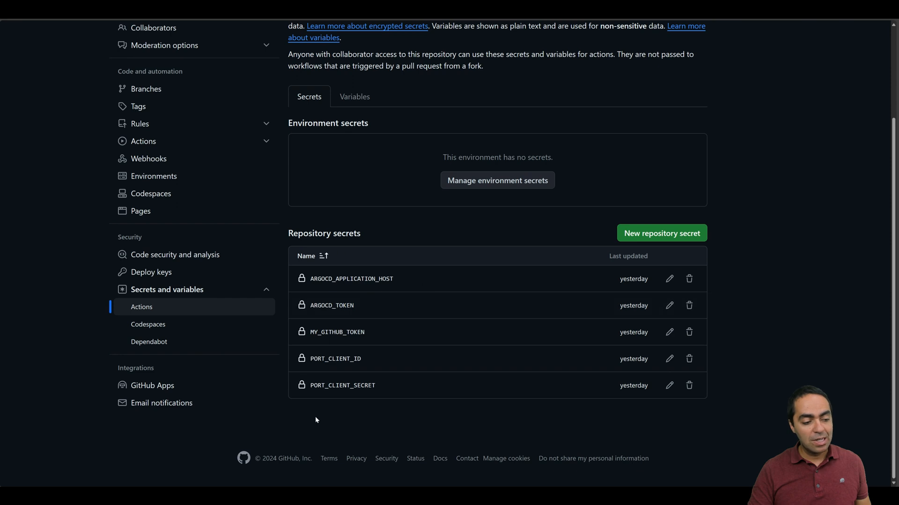
scroll(319, 392, up, 2)
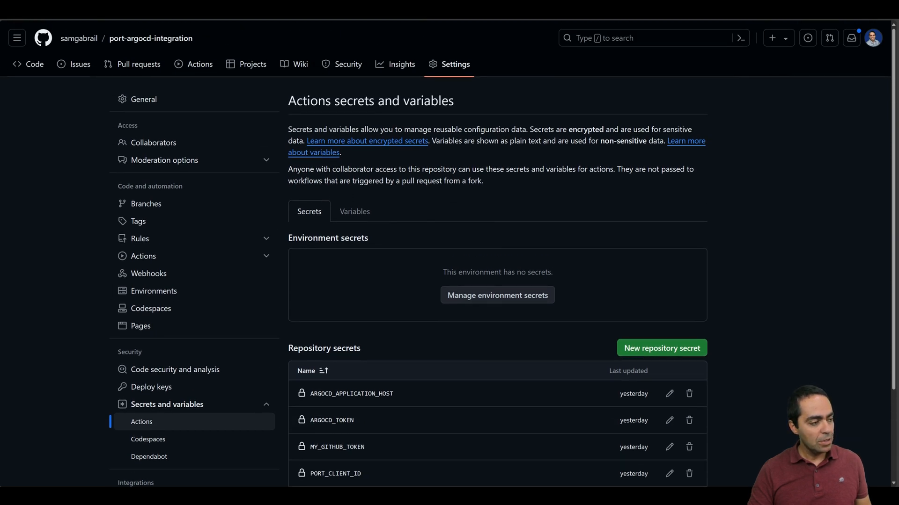
Step: Switch to Port's Self-Service Hub and look over the Sync Application card among the day-2 operations
click(19, 52)
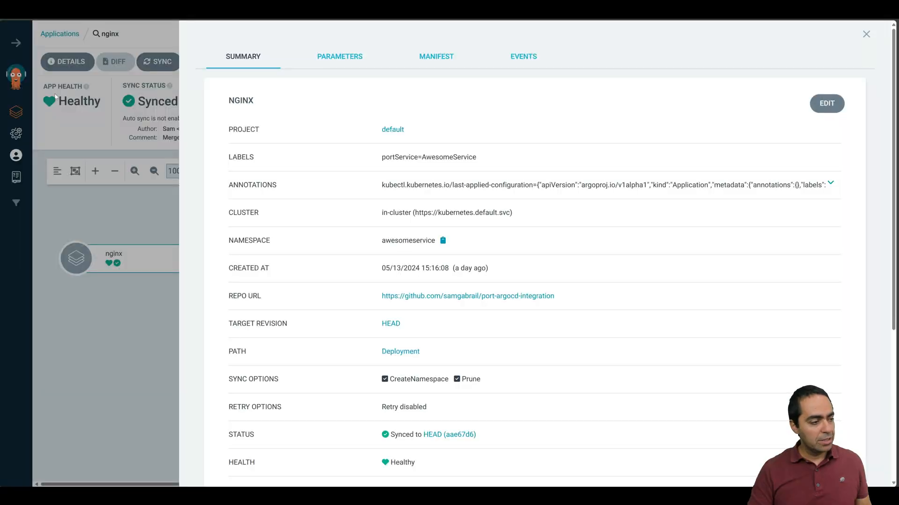
click(18, 27)
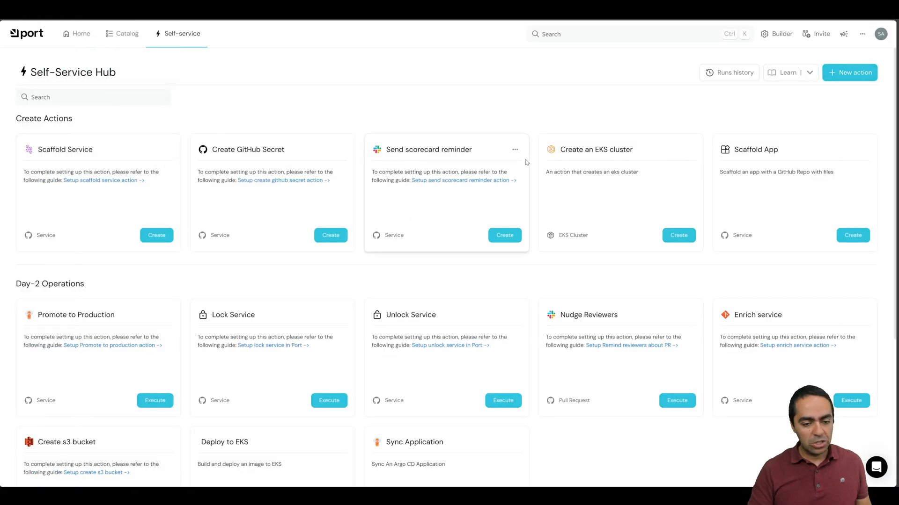
scroll(852, 187, down, 3)
scroll(853, 187, down, 2)
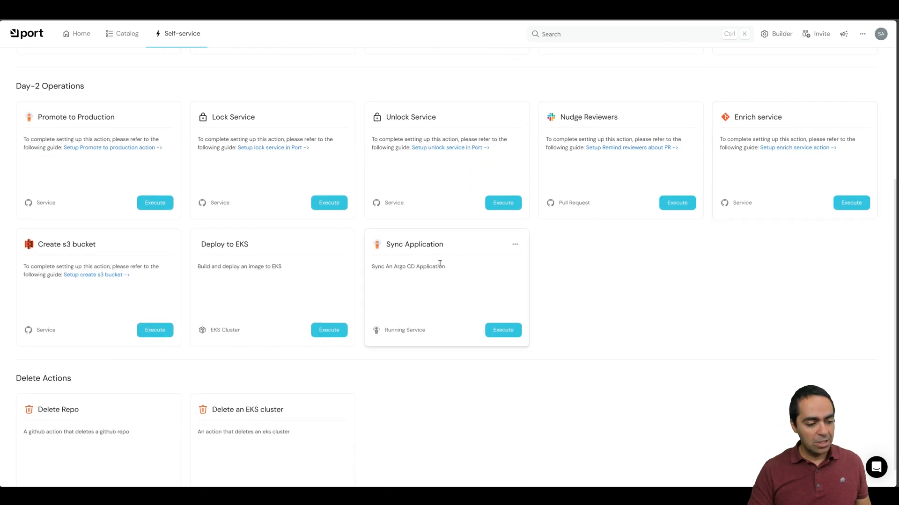
scroll(492, 278, up, 4)
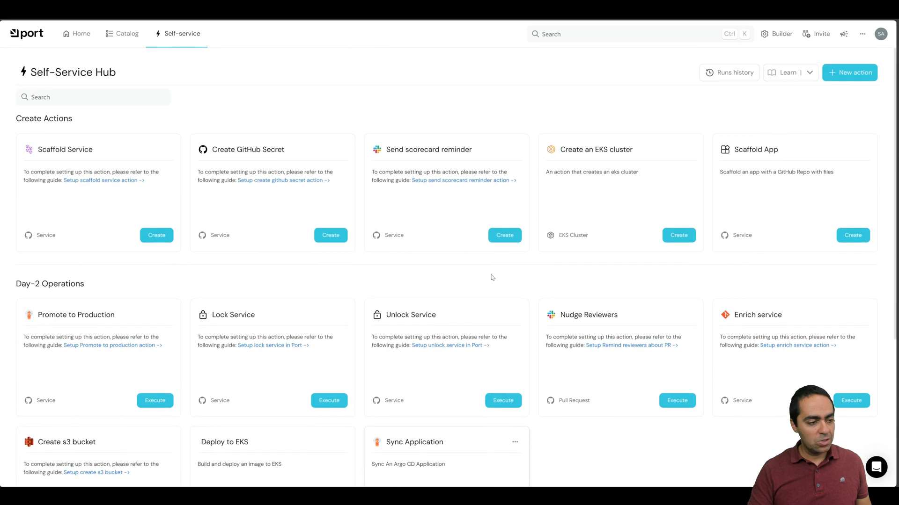
Step: Add an action card for the Sync Application action to the ArgoCD Dashboard in the catalog
click(79, 39)
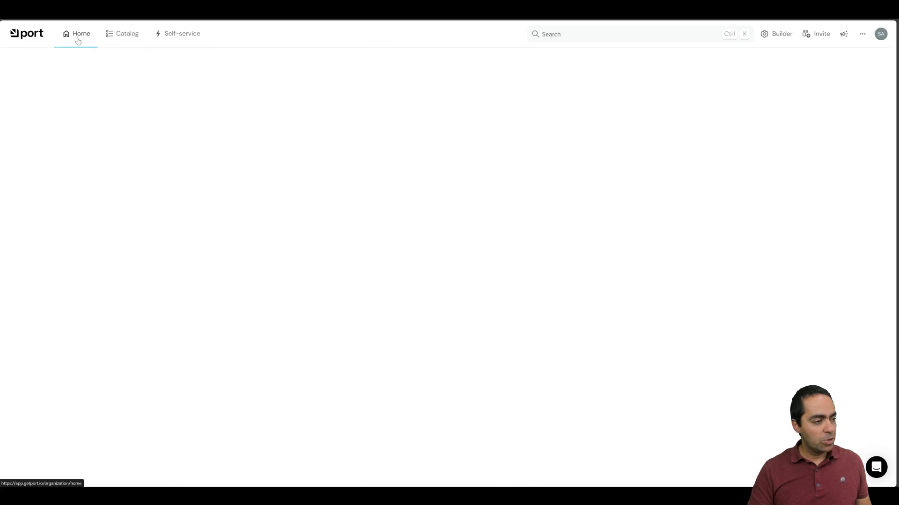
click(123, 37)
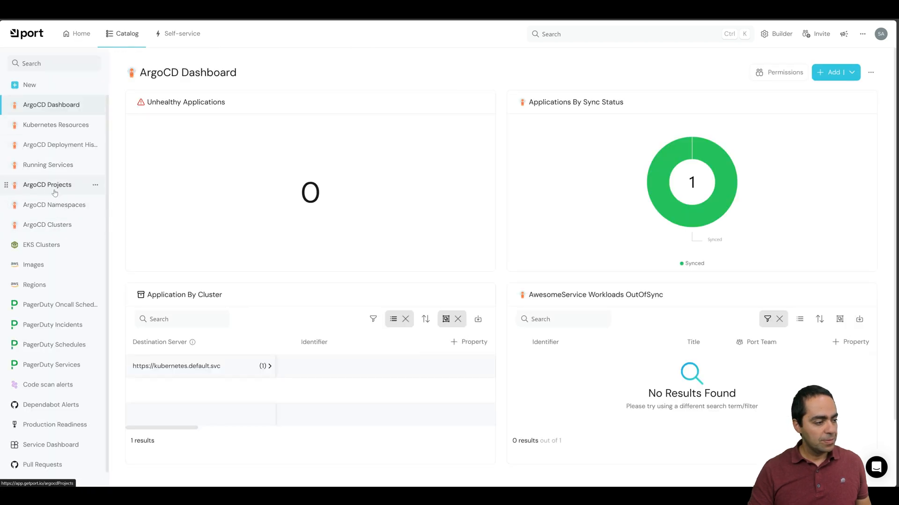
click(819, 73)
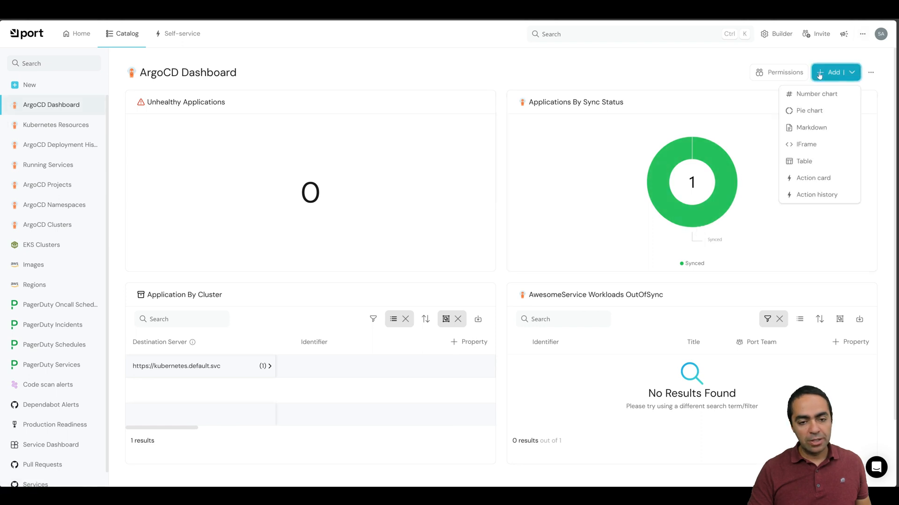
click(822, 178)
click(426, 246)
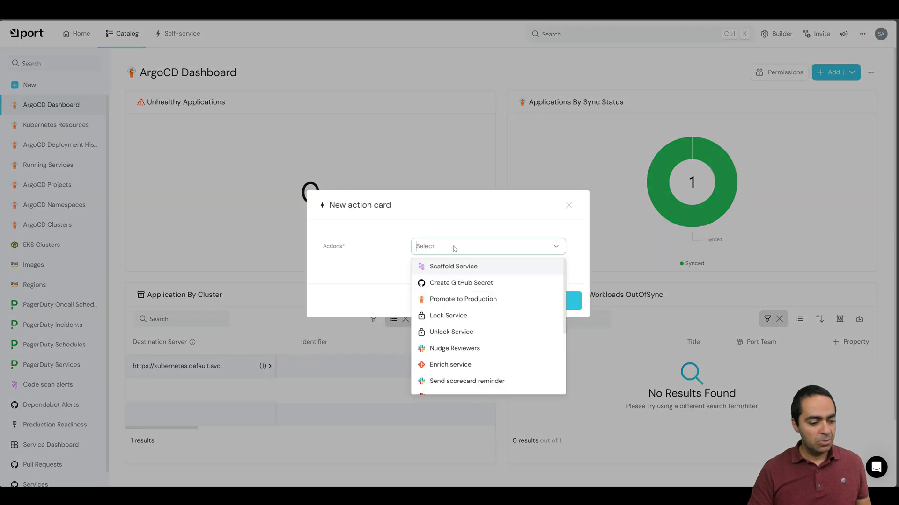
scroll(456, 356, down, 5)
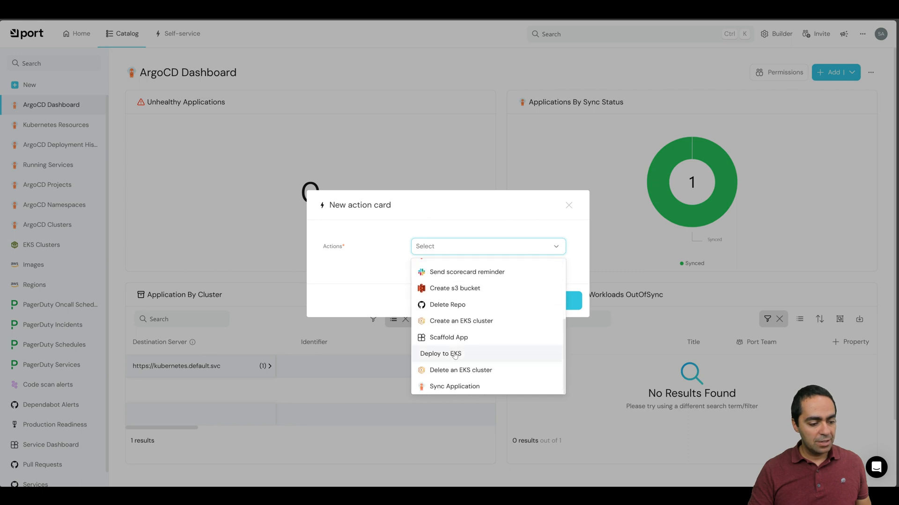
click(459, 386)
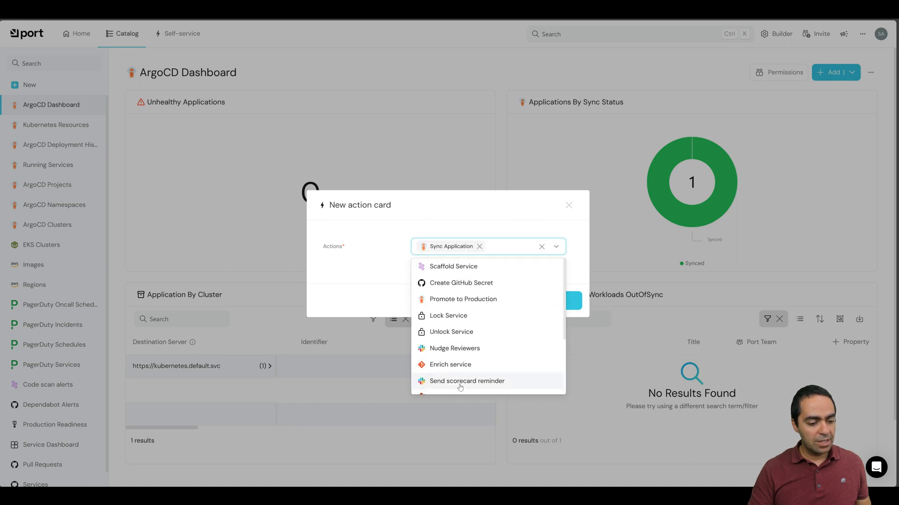
click(536, 215)
click(547, 301)
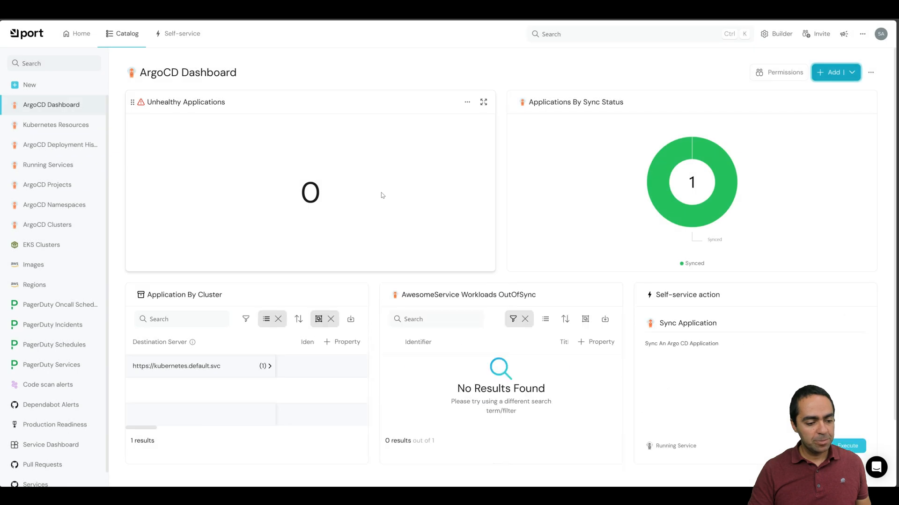
scroll(381, 195, down, 2)
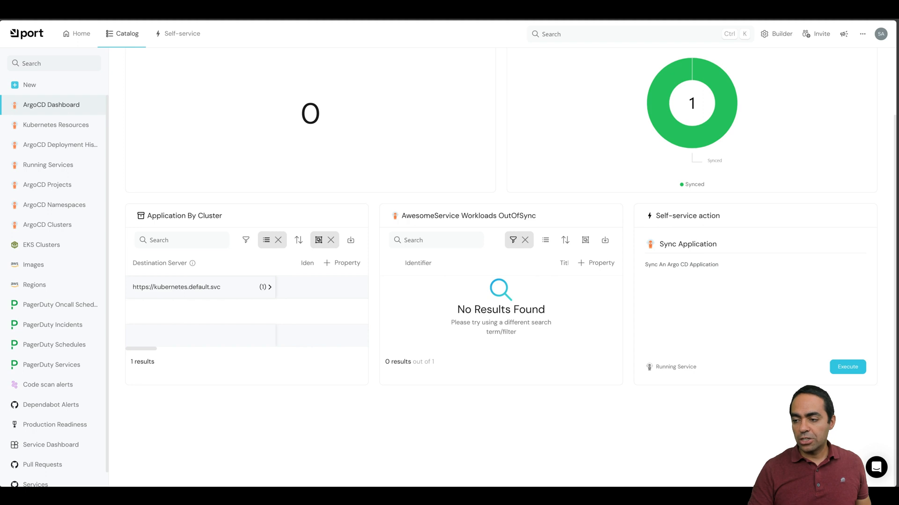
Step: Start a new self-service action in JSON mode and replace the default definition with the copied rollback.yaml action JSON
click(159, 34)
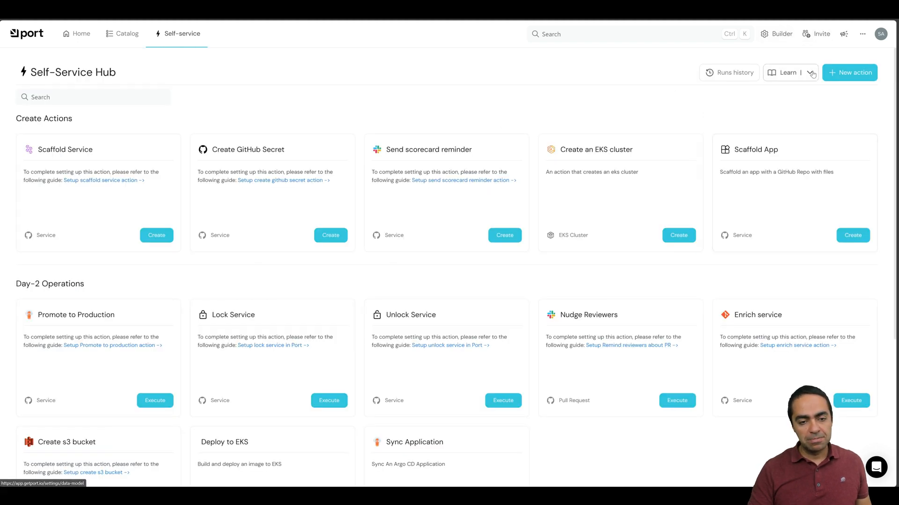
click(848, 73)
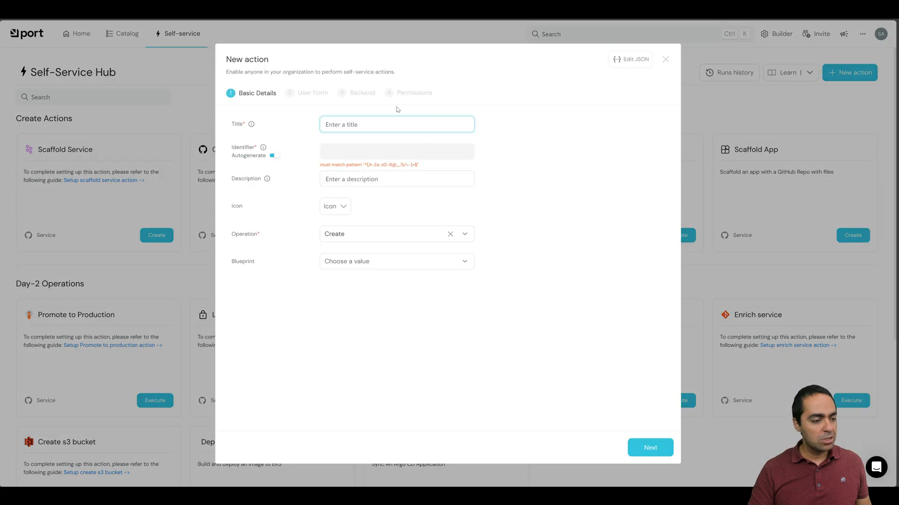
click(631, 59)
click(472, 220)
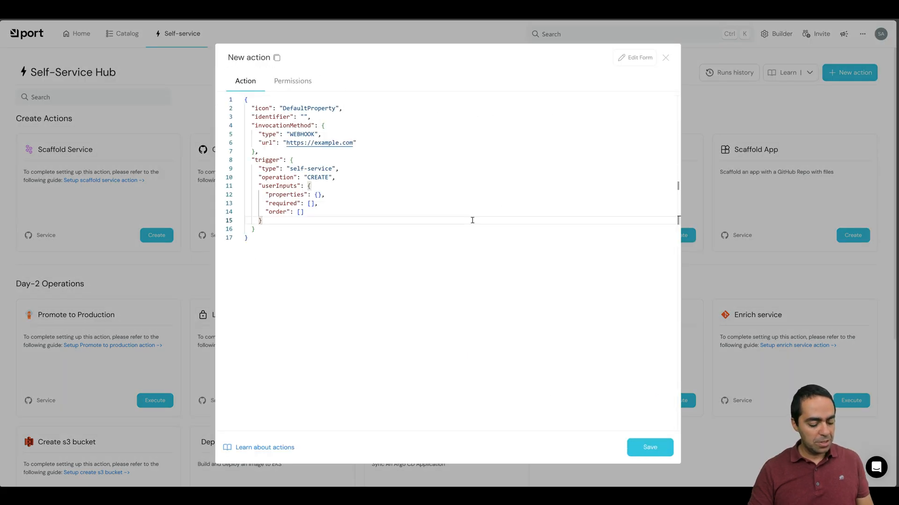
key(ctrl+a)
key(ctrl+v)
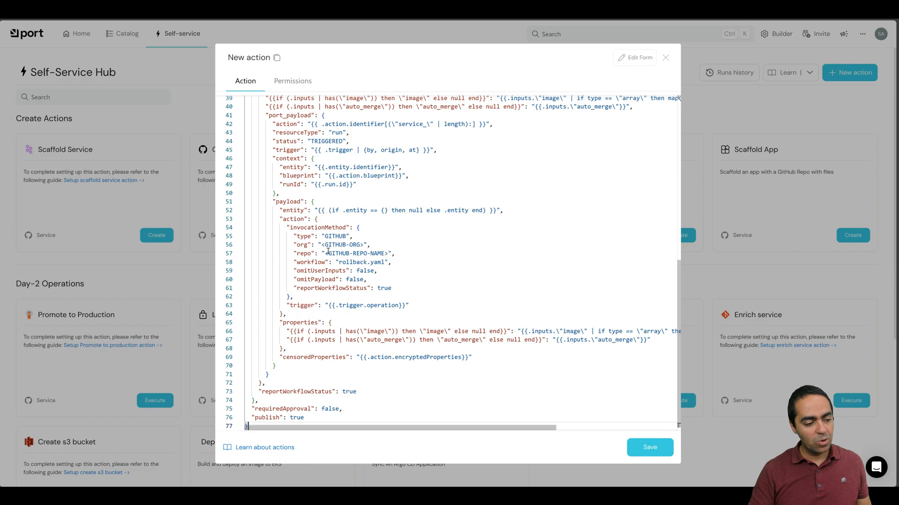
Step: Switch to VS Code, open port_rollback_deployment.json, check its GitHub org and repo values, and copy the entire file
key(alt+Tab)
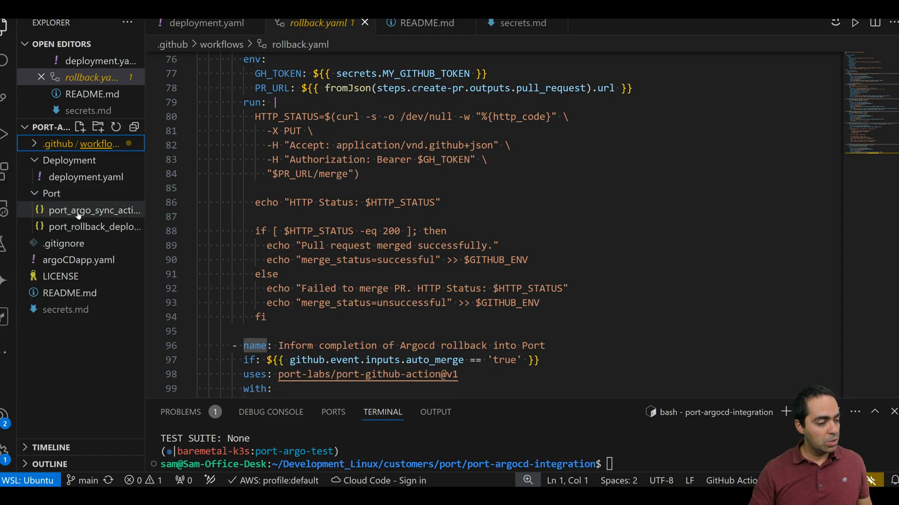
click(72, 228)
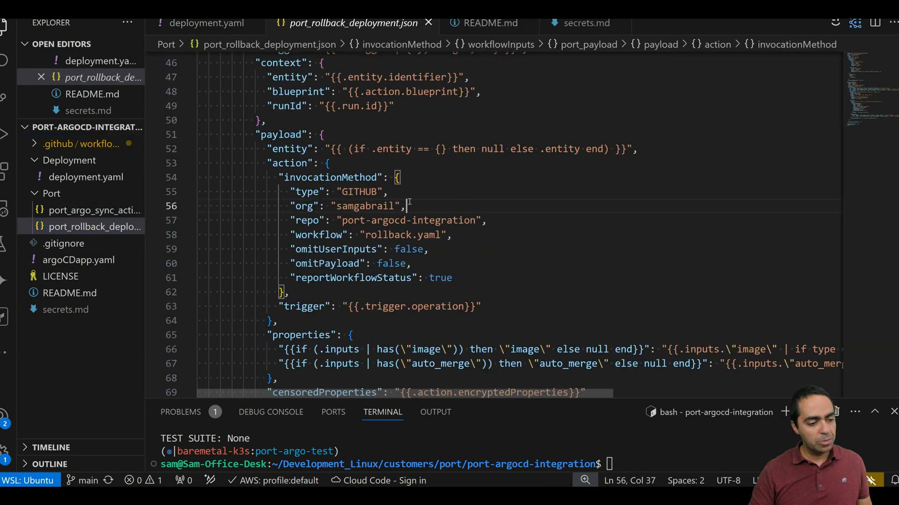
double_click(362, 206)
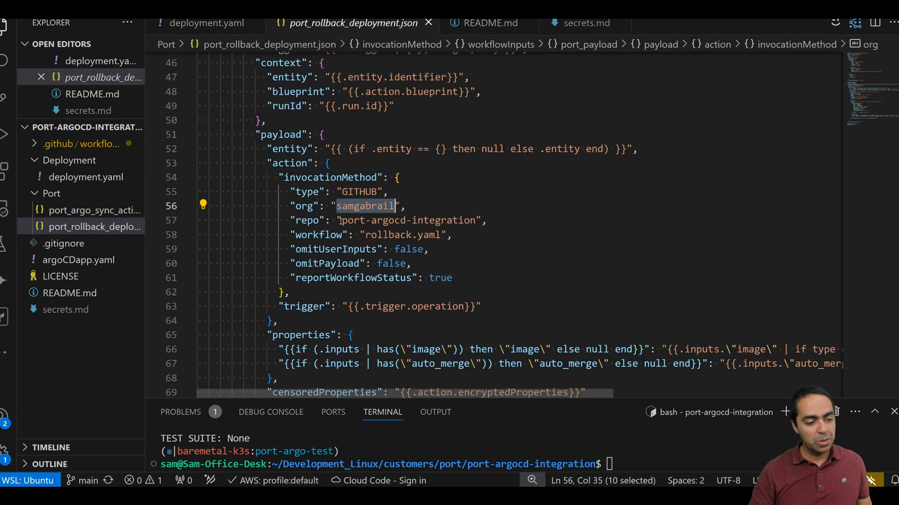
drag(342, 220, 402, 220)
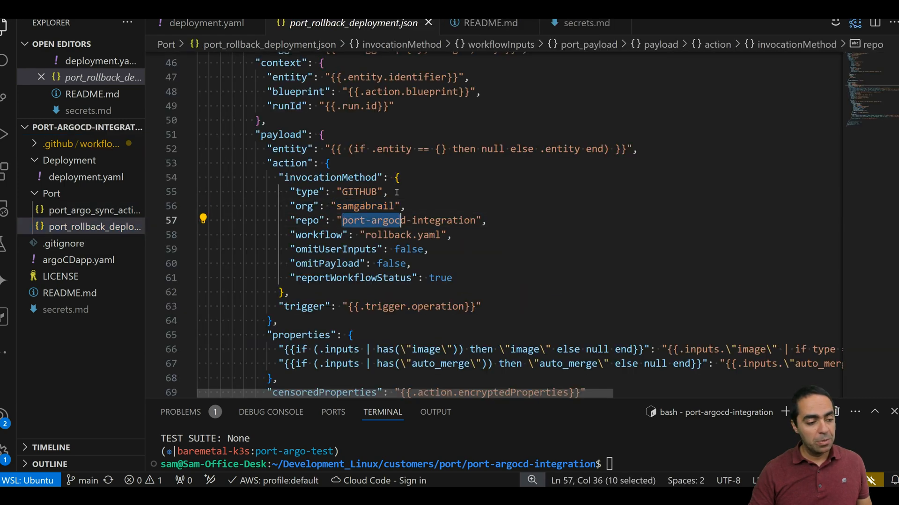
click(397, 189)
key(ctrl+a)
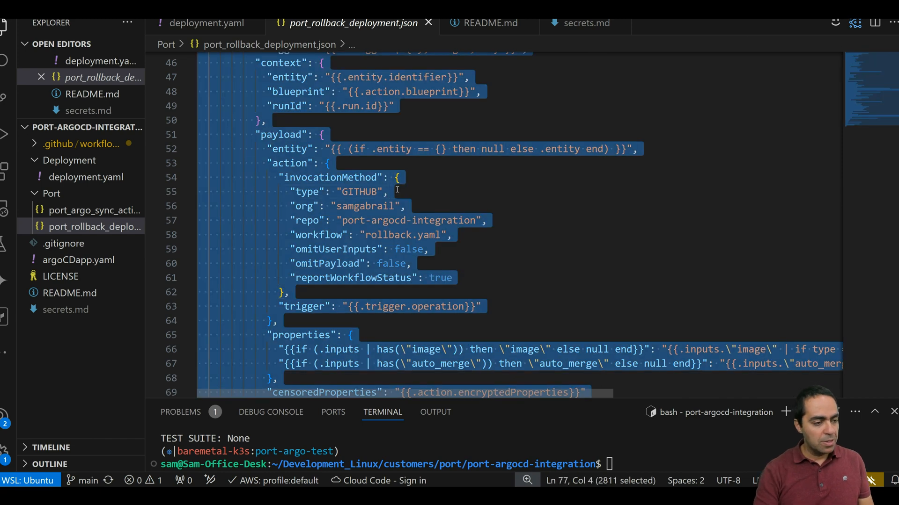
Step: Return to Port, replace the new action's JSON with the copied port_rollback_deployment.json content, and save the action
key(alt+Tab)
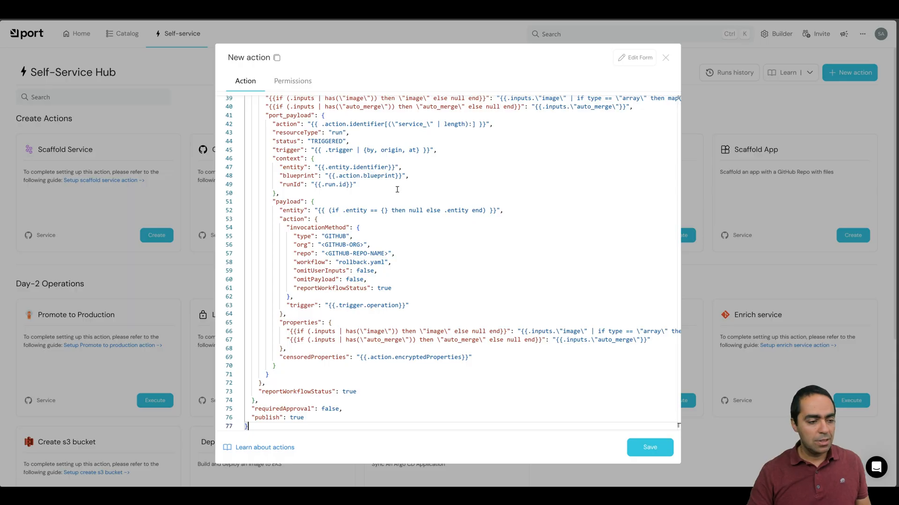
click(444, 157)
key(ctrl+a)
key(ctrl+v)
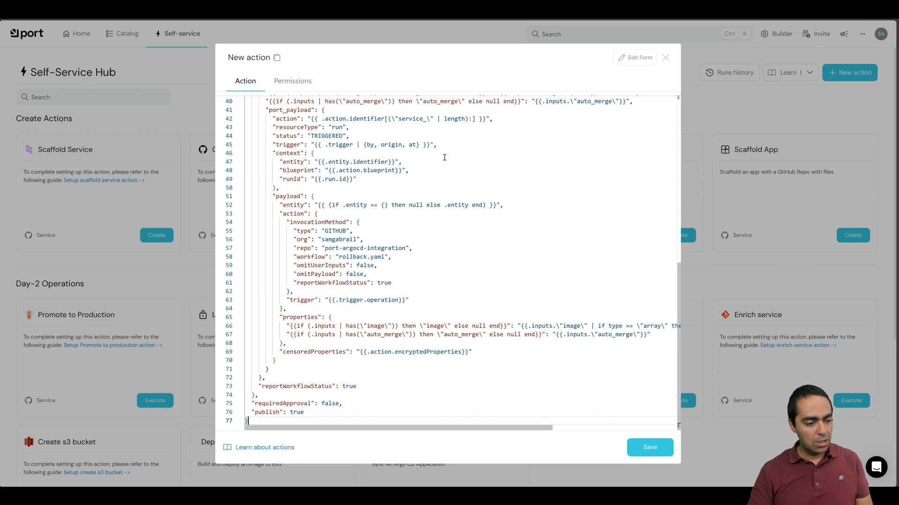
click(652, 449)
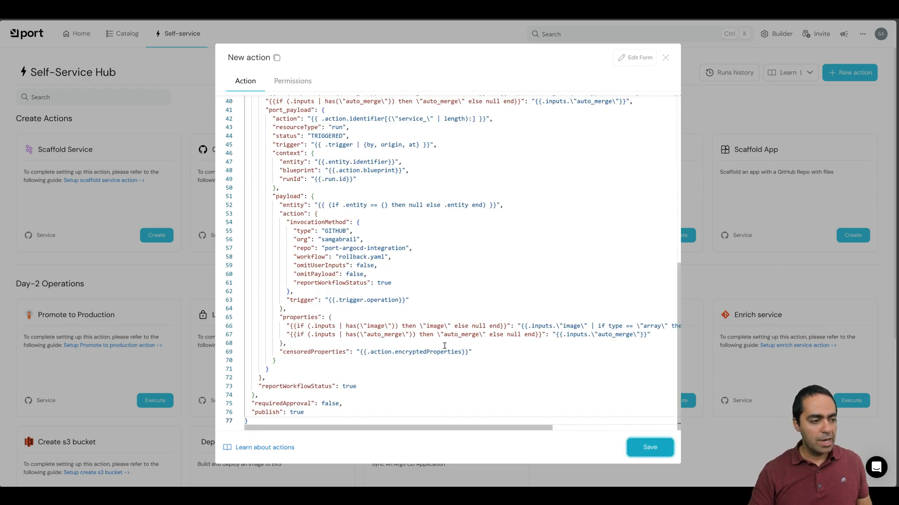
Step: Open the Sync Application action for editing as JSON and inspect the GitHub org and repo placeholders in its invocation method
scroll(438, 269, down, 4)
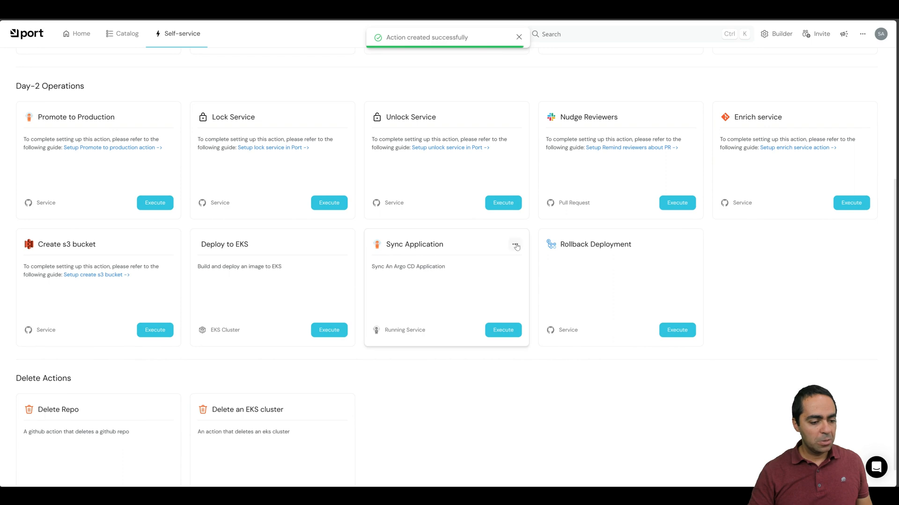
click(515, 246)
click(487, 263)
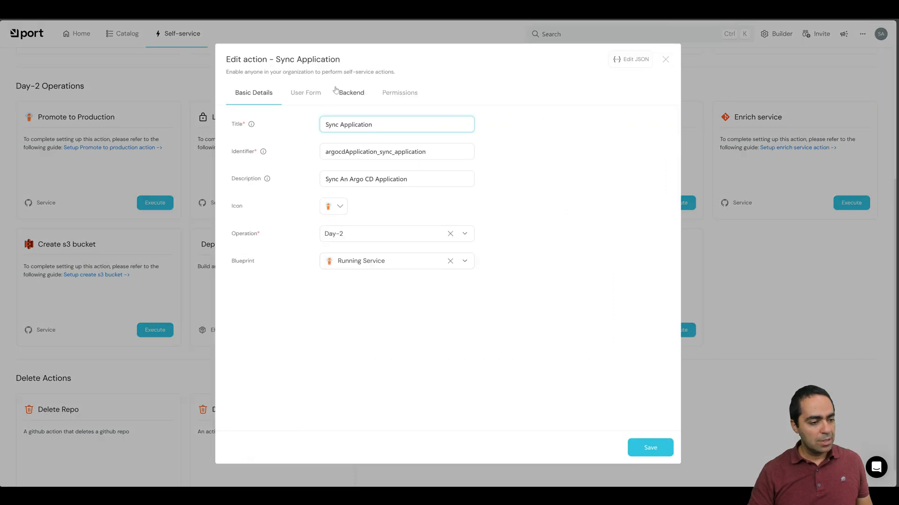
click(636, 60)
scroll(410, 247, down, 3)
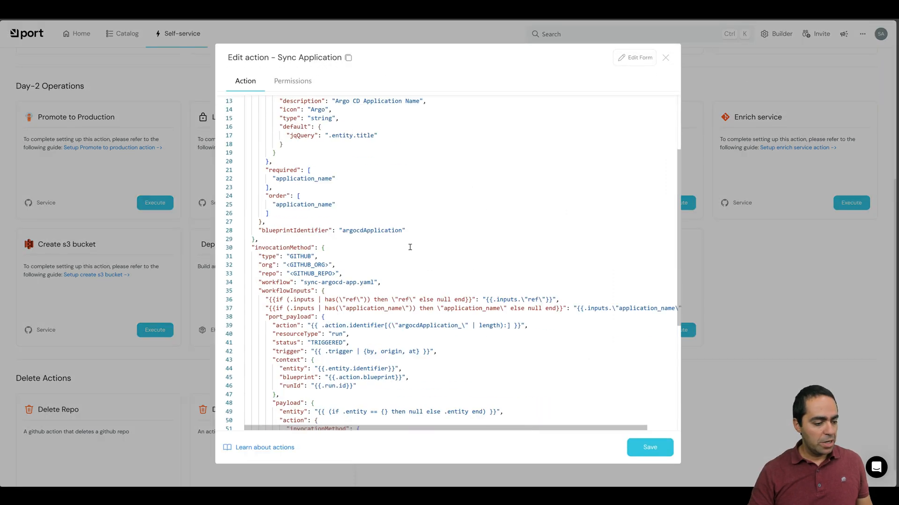
scroll(410, 247, down, 3)
drag(364, 277, 321, 268)
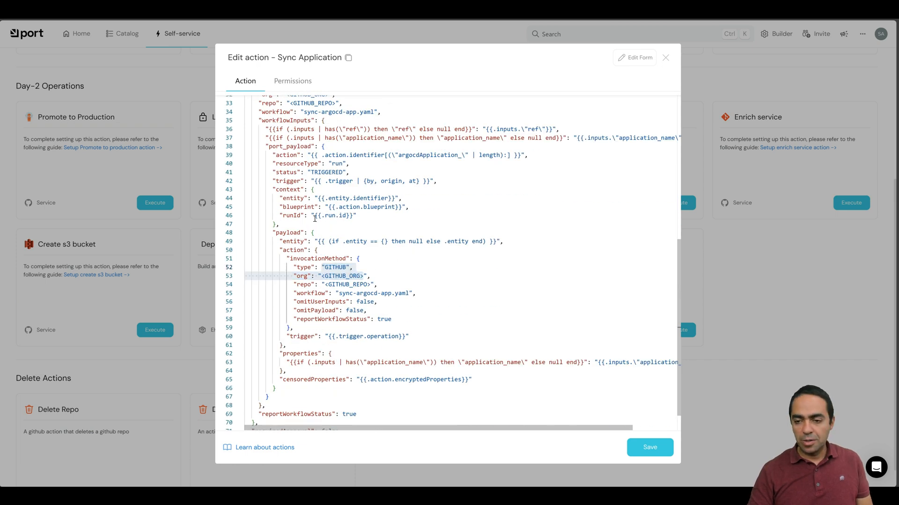
Step: Switch to VS Code, open port_argo_sync_action.json, and copy the entire file
key(alt+Tab)
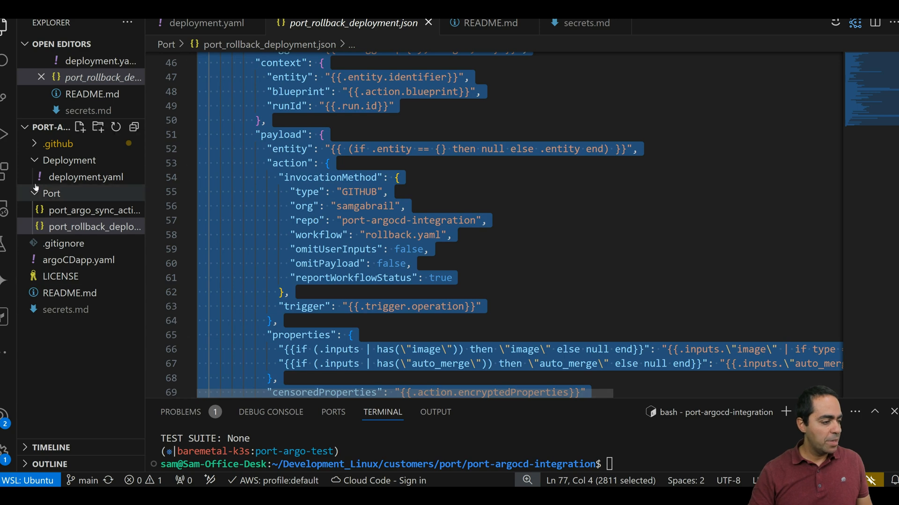
click(94, 211)
click(471, 217)
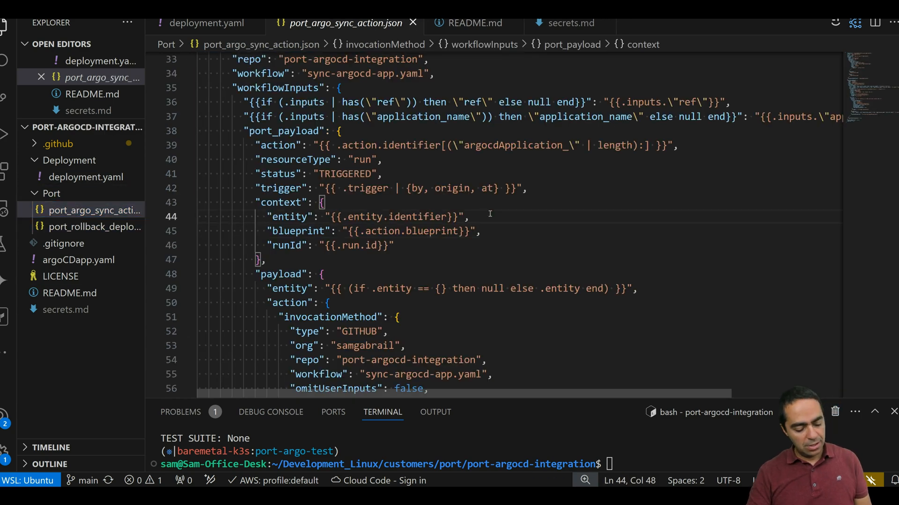
key(ctrl+a)
Step: Return to Port, replace the Sync Application action's JSON with the copied port_argo_sync_action.json content, and save the action
key(alt+Tab)
click(478, 224)
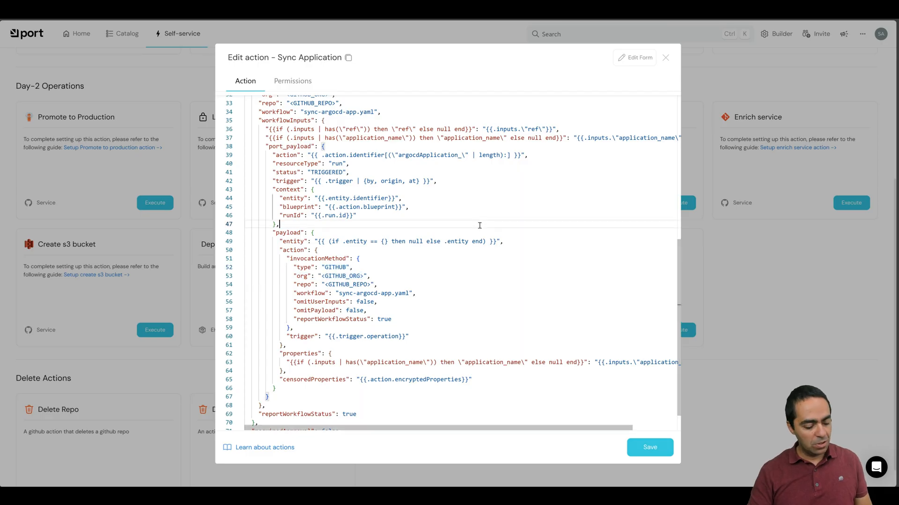
key(ctrl+a)
key(ctrl+v)
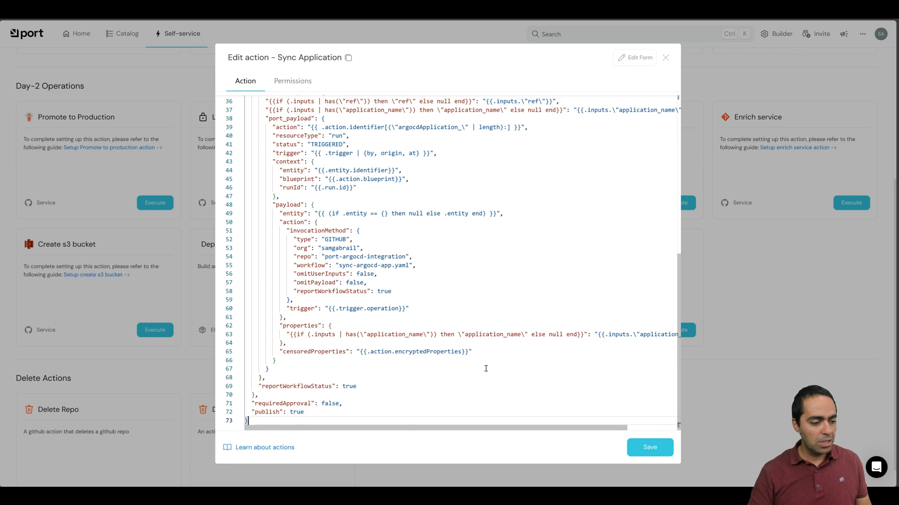
click(651, 448)
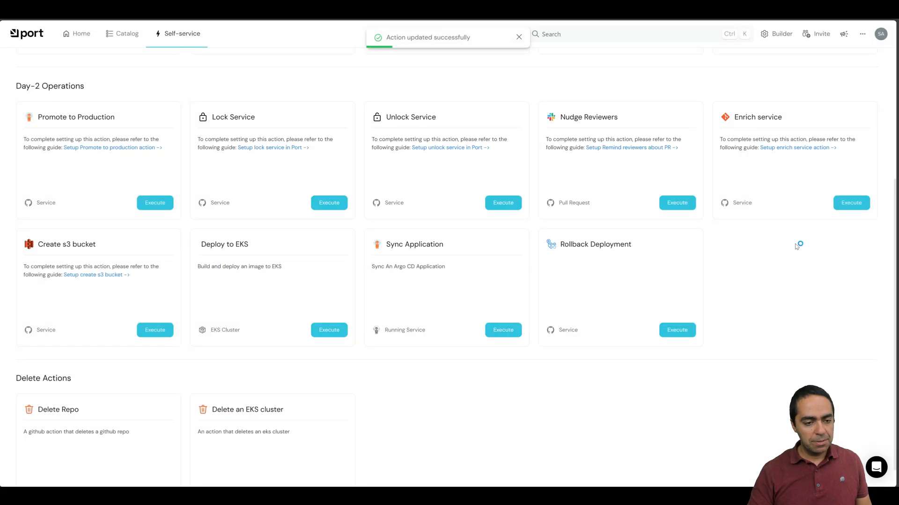
Step: On the catalog's ArgoCD Dashboard, add Rollback Deployment to the Self-service action card alongside Sync Application and save the card
click(130, 39)
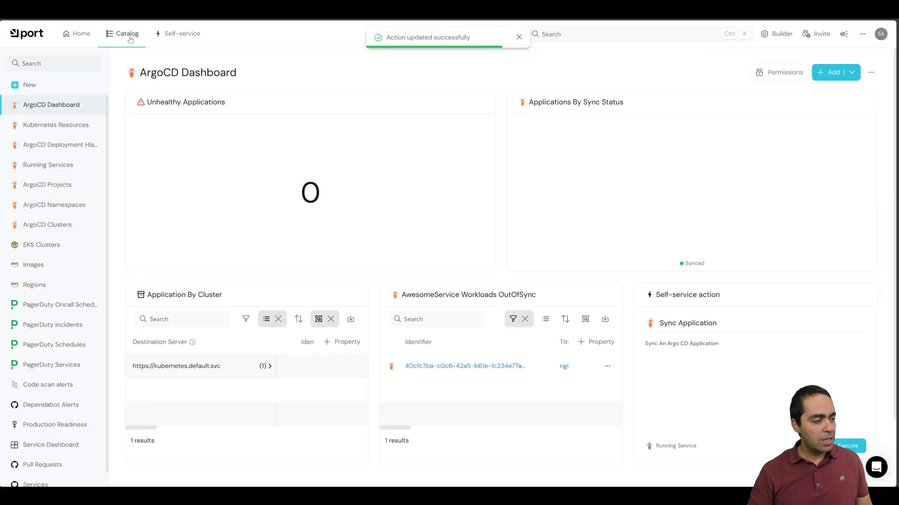
scroll(561, 333, down, 1)
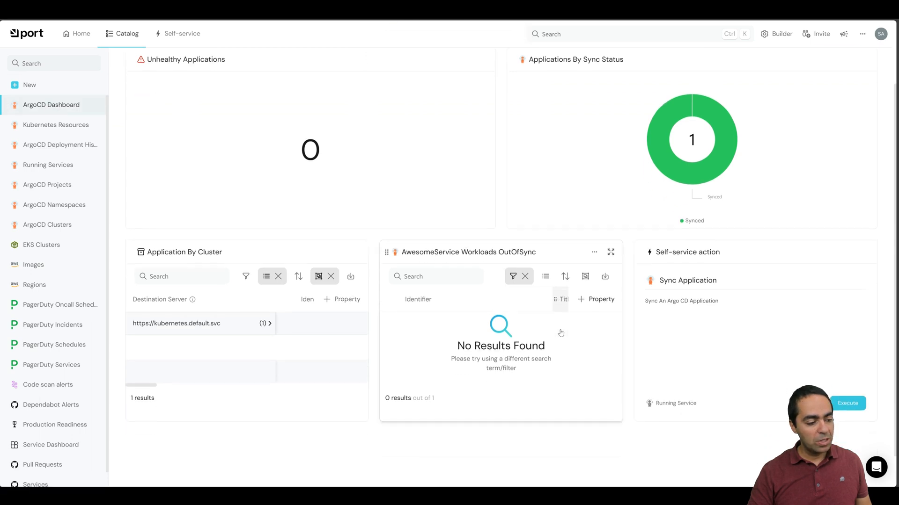
scroll(561, 333, down, 1)
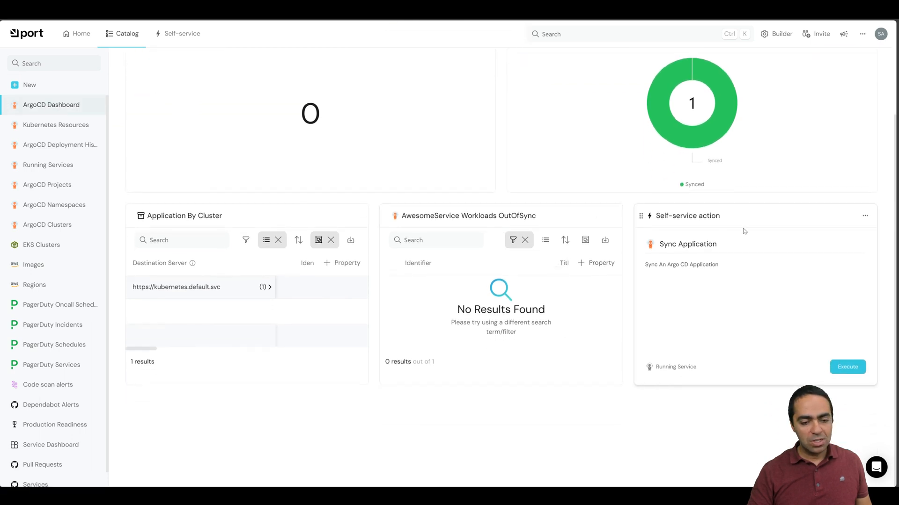
click(865, 217)
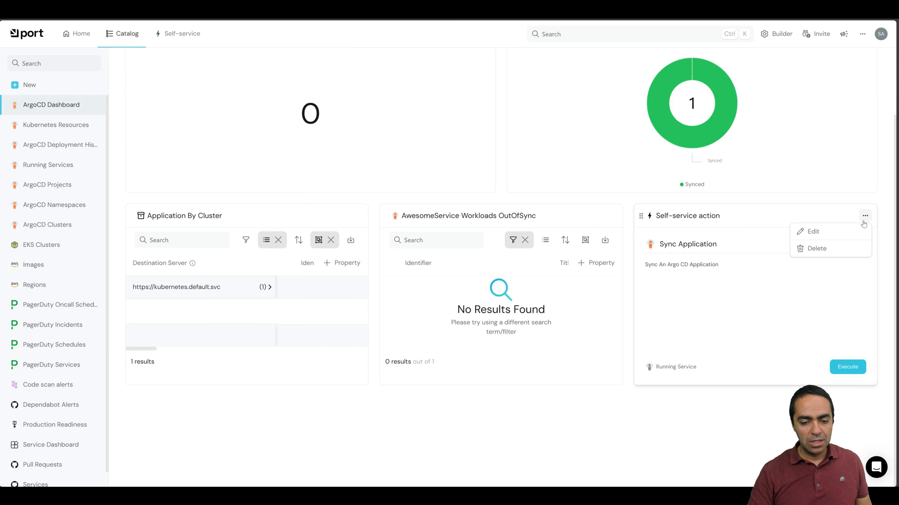
click(835, 234)
click(516, 249)
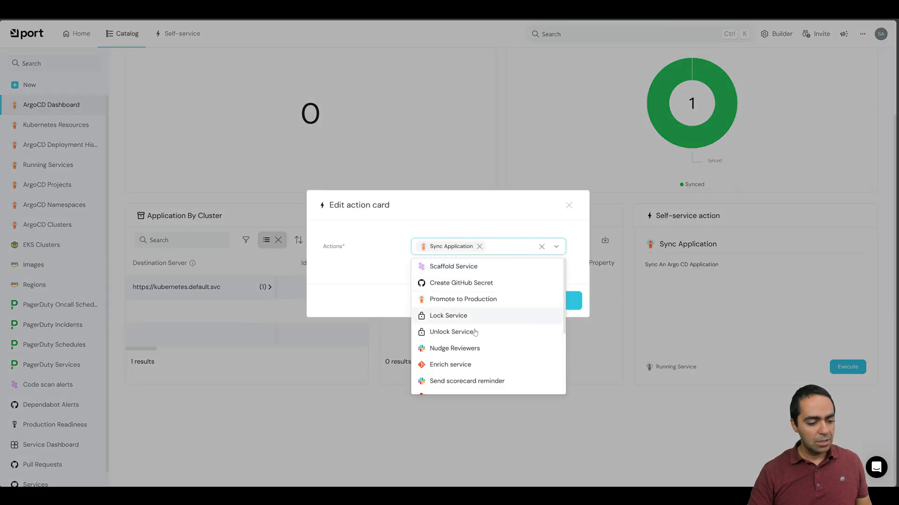
scroll(468, 337, down, 3)
click(461, 386)
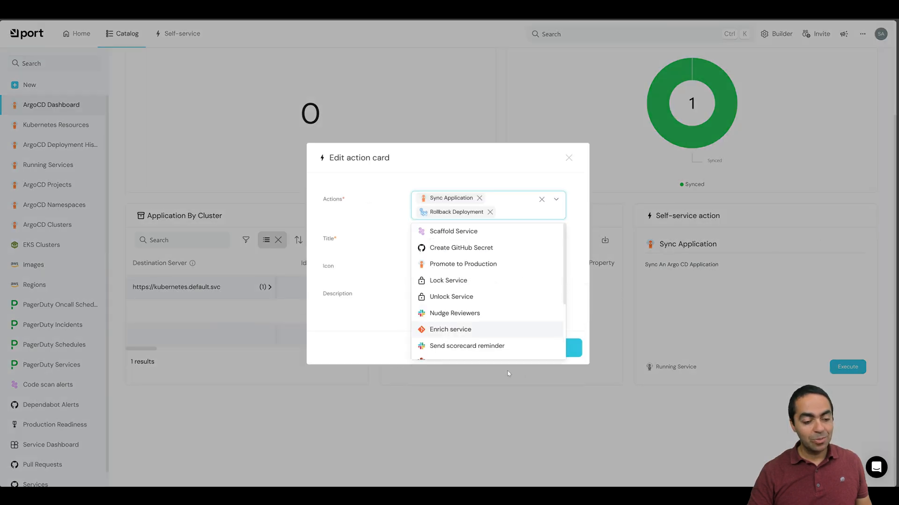
click(361, 177)
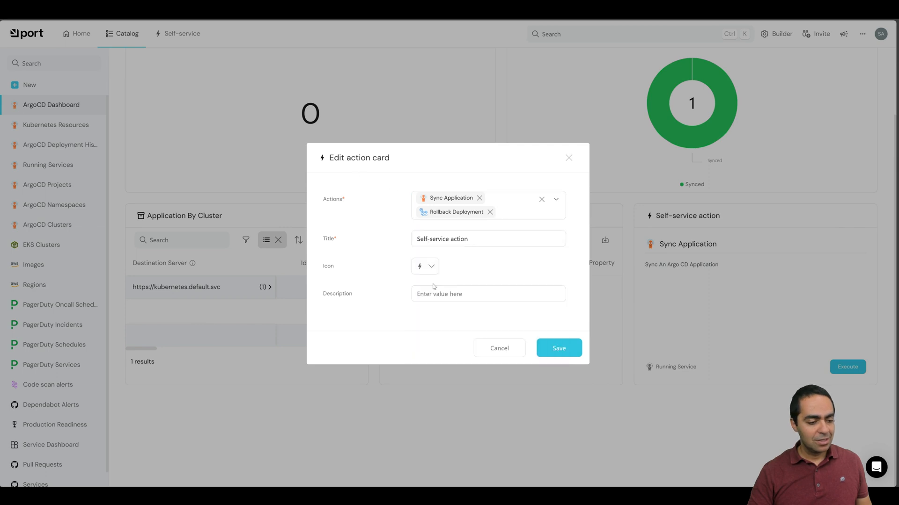
click(559, 349)
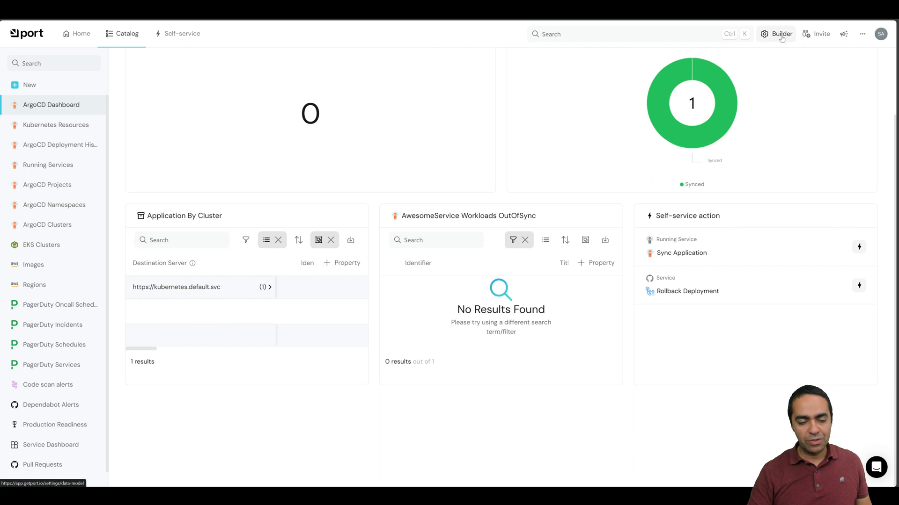
Step: Add an action history widget titled "Sync App History" for the Sync Application action to the ArgoCD Dashboard
scroll(862, 63, up, 2)
click(849, 72)
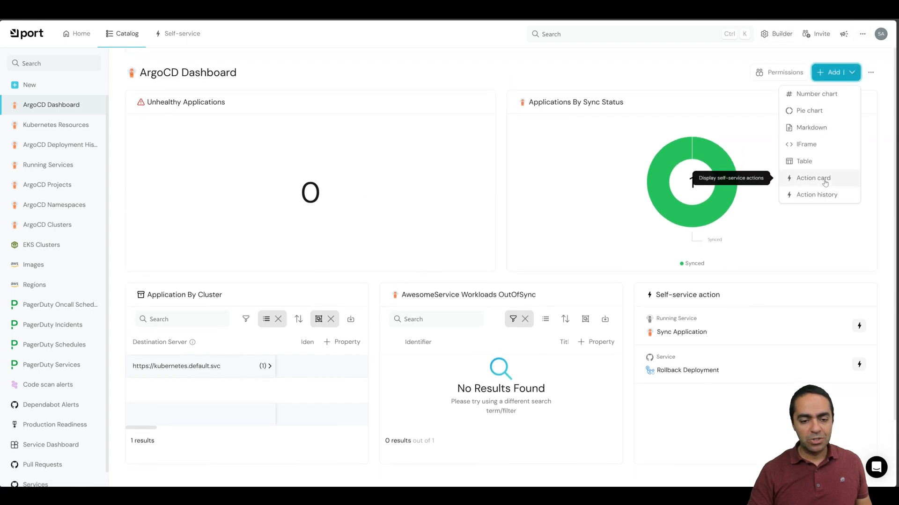
click(816, 195)
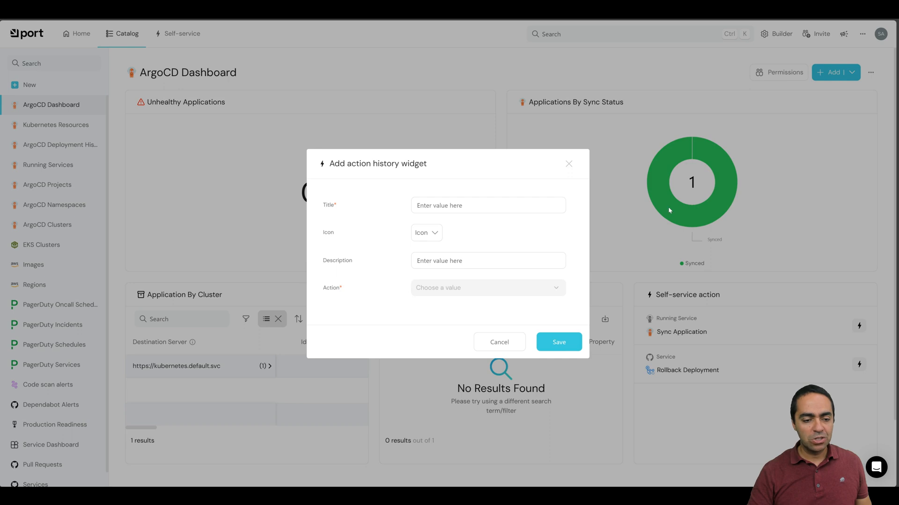
click(448, 208)
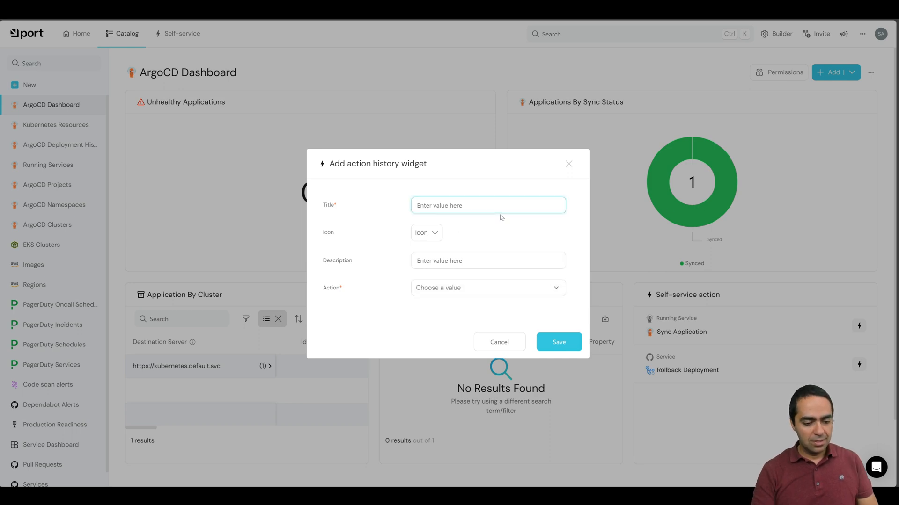
text(Sync App History)
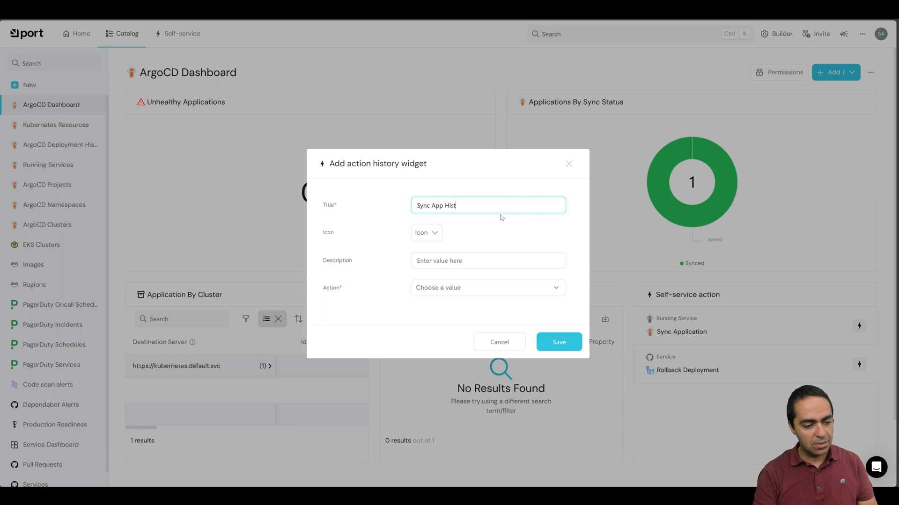
click(447, 283)
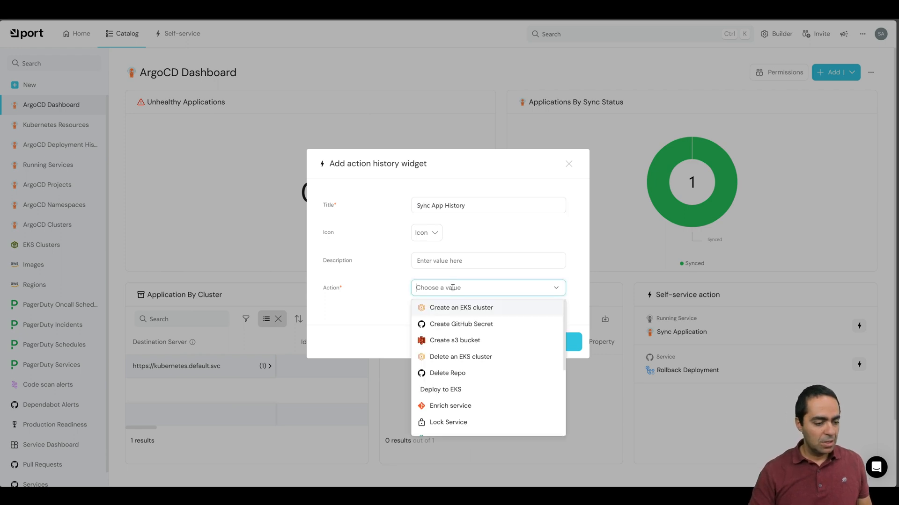
scroll(447, 365, down, 5)
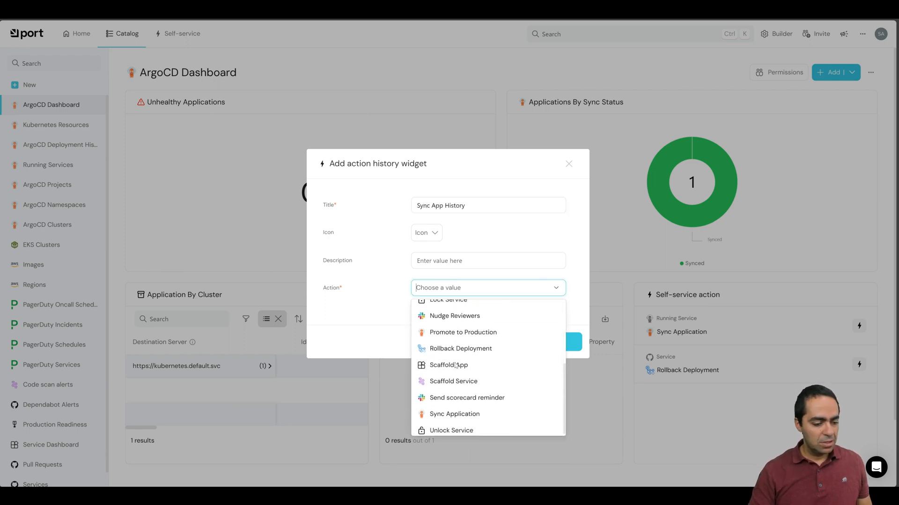
click(448, 412)
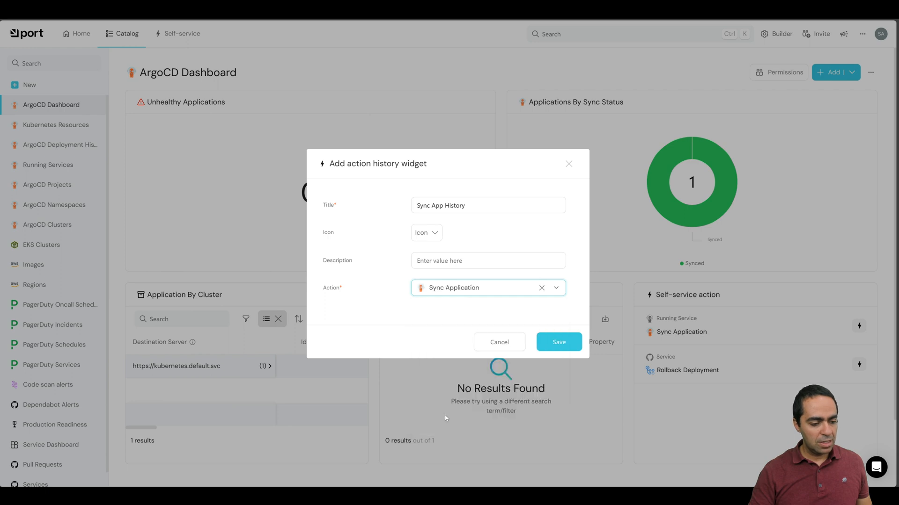
click(544, 342)
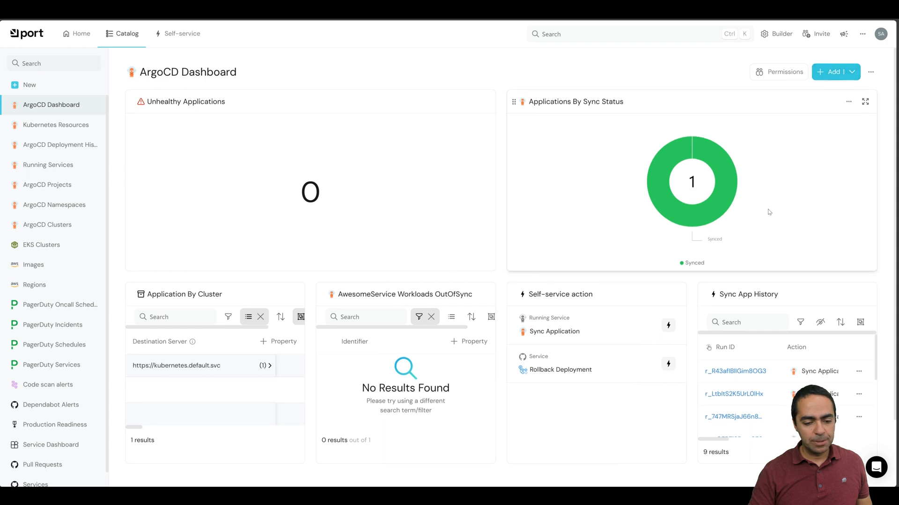
Step: Move the Sync App History widget into its own row beneath the Application By Cluster row
scroll(758, 223, down, 2)
drag(758, 222, 286, 473)
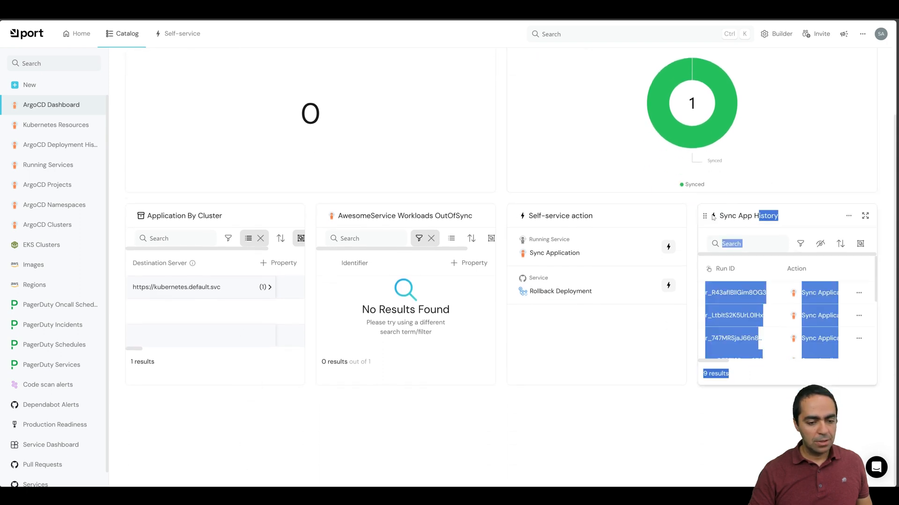
drag(706, 215, 271, 396)
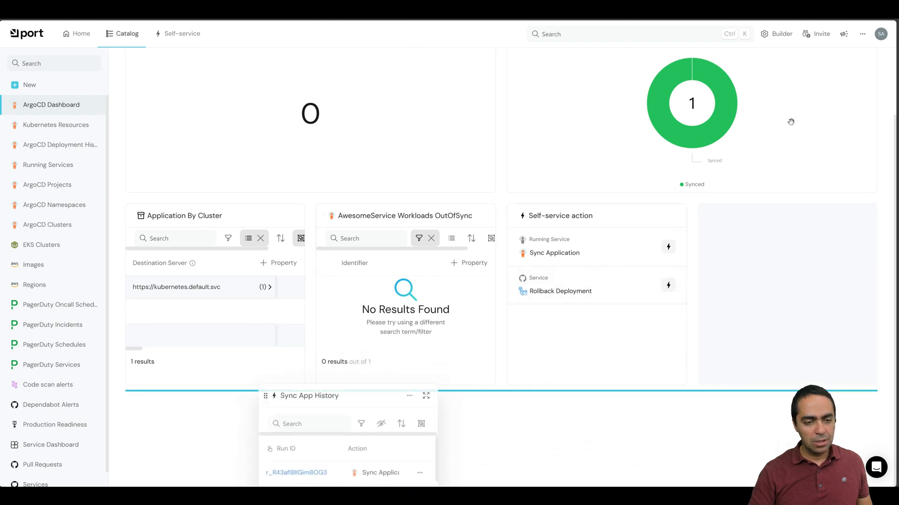
Step: Start another action history widget on the ArgoCD Dashboard and title it "Rollback/Deployment History"
scroll(848, 68, up, 2)
click(850, 73)
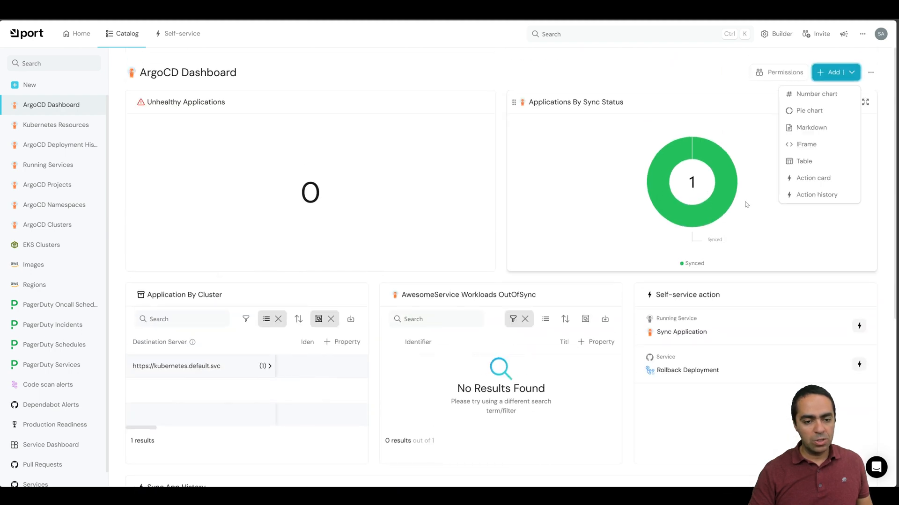
click(808, 194)
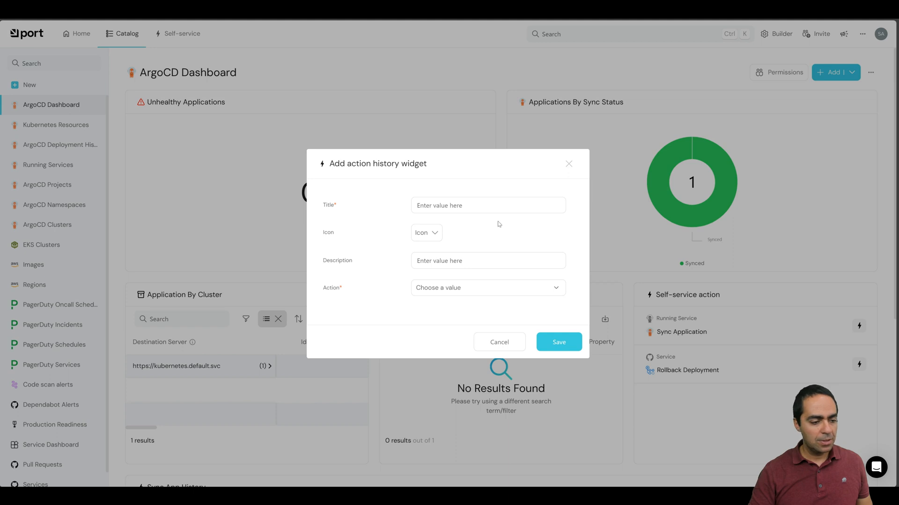
click(499, 207)
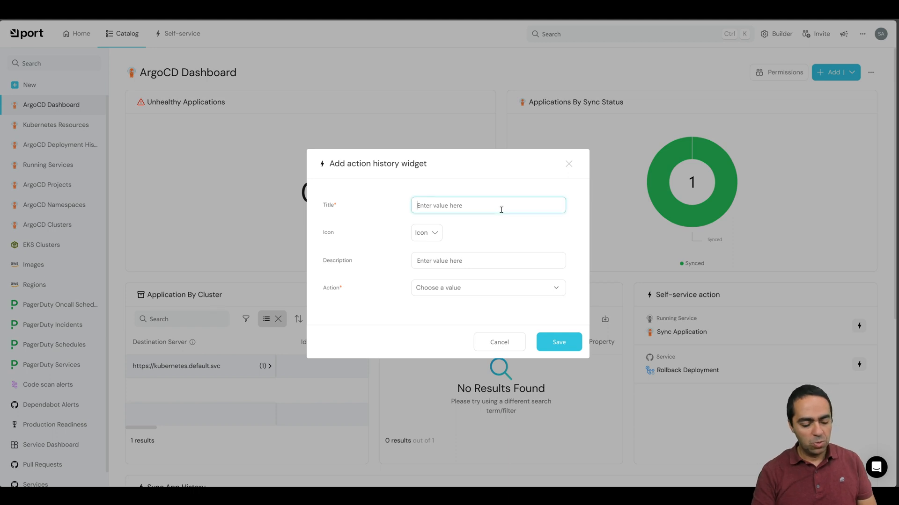
text(Rollba)
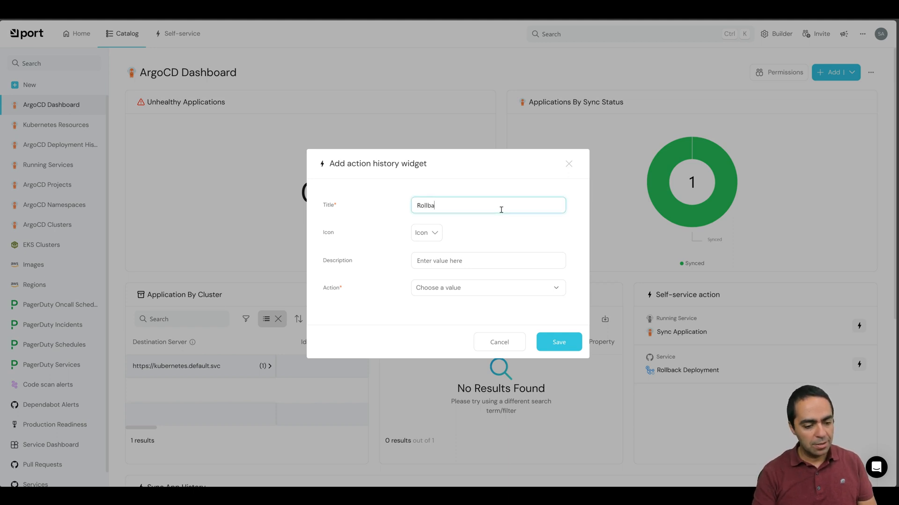
text(ck/Deplooy)
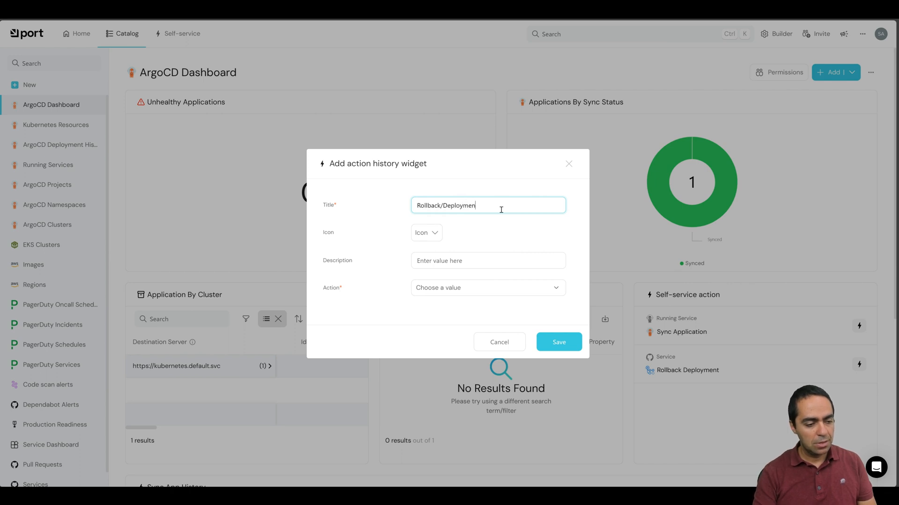
text(ment History)
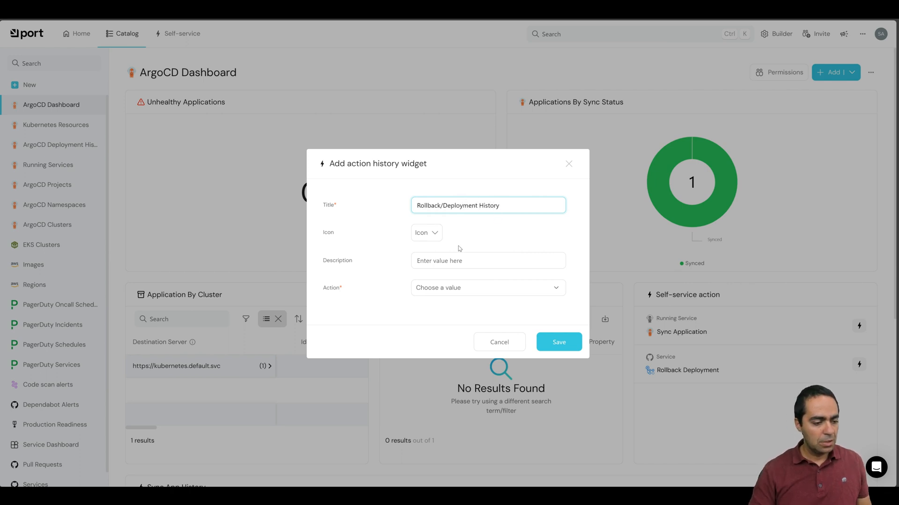
Step: Give the Rollback/Deployment History widget the icon next to the ArgoCD one, set its action to Rollback Deployment, and save it
click(433, 234)
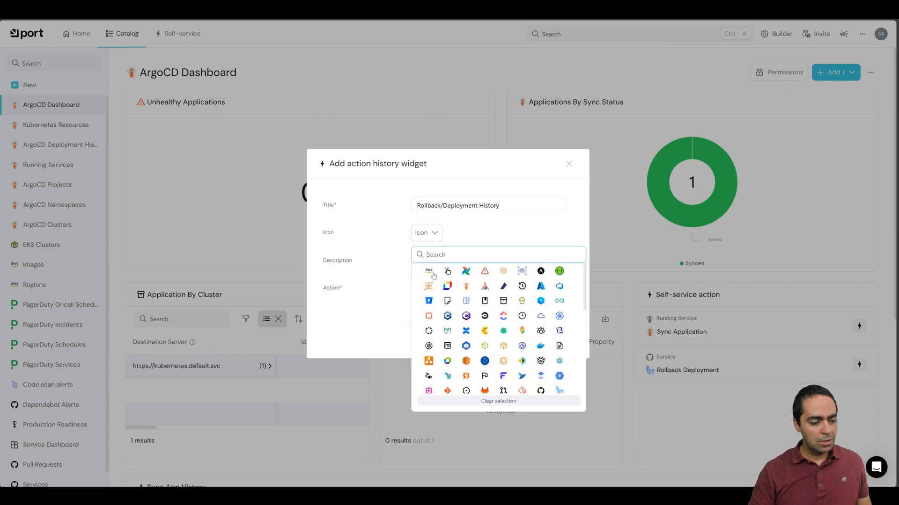
click(485, 287)
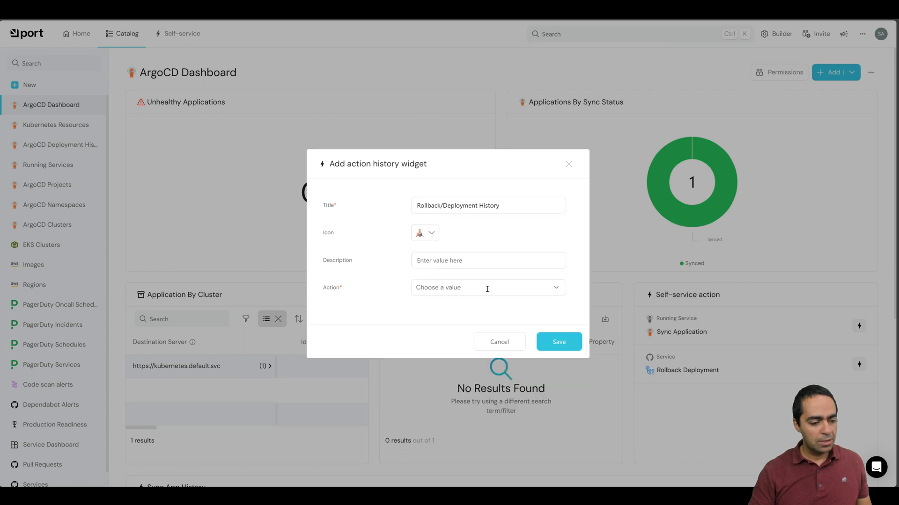
click(479, 288)
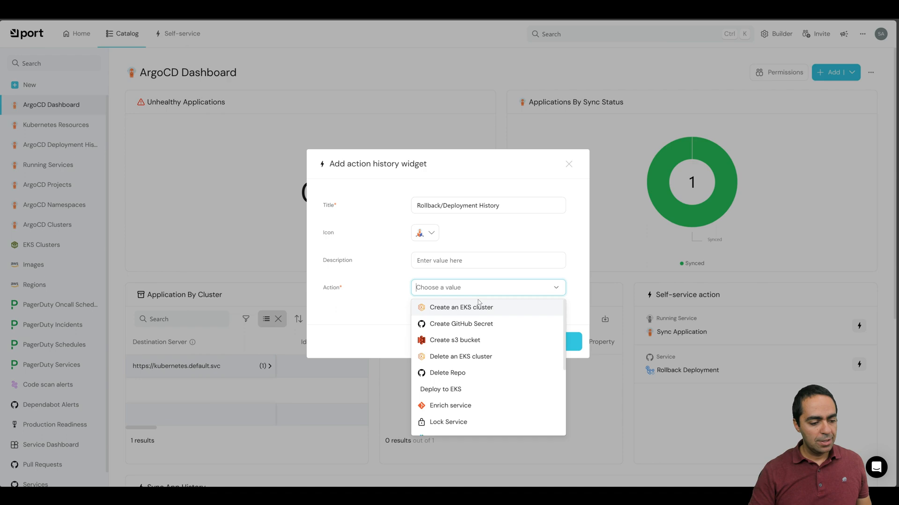
scroll(468, 356, down, 3)
click(456, 346)
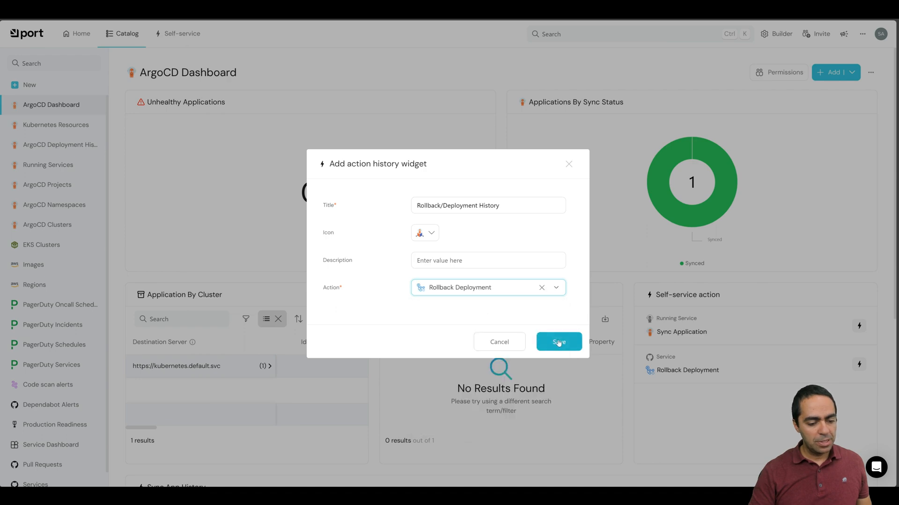
click(558, 343)
scroll(519, 265, down, 6)
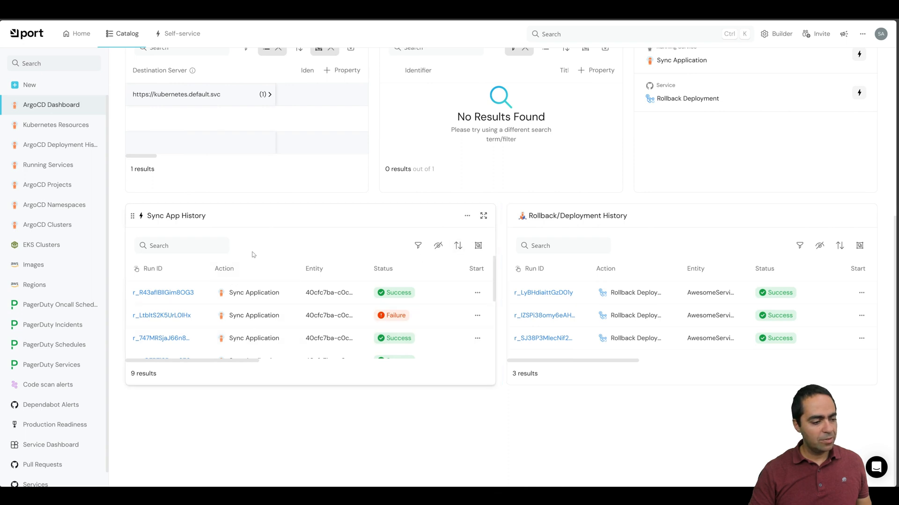
scroll(336, 261, down, 2)
scroll(336, 261, up, 2)
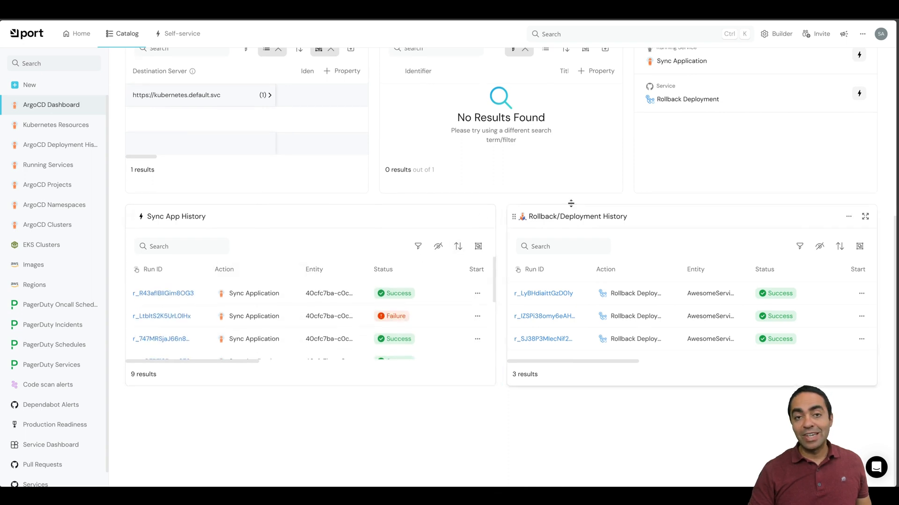
Step: Review the ArgoCD Dashboard's widgets, from application health and sync status to the self-service actions and the two run histories
scroll(572, 204, up, 6)
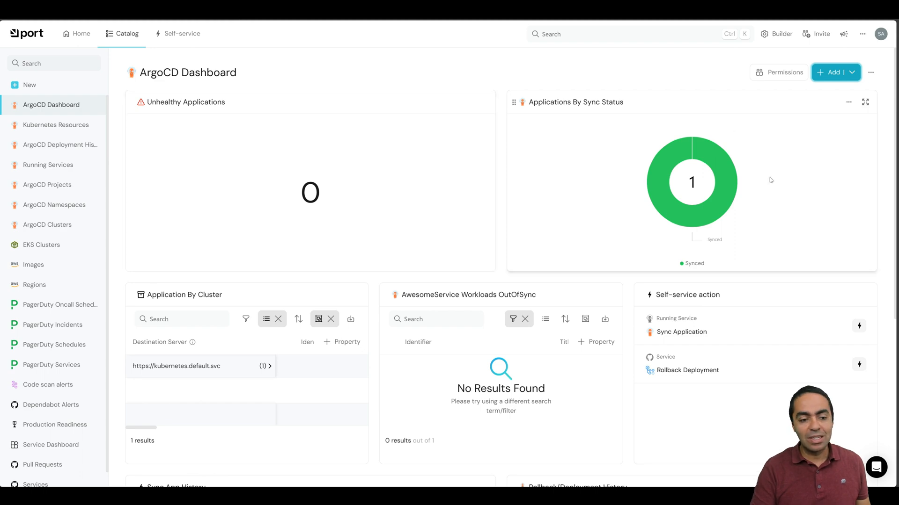
scroll(501, 242, down, 4)
scroll(683, 189, up, 2)
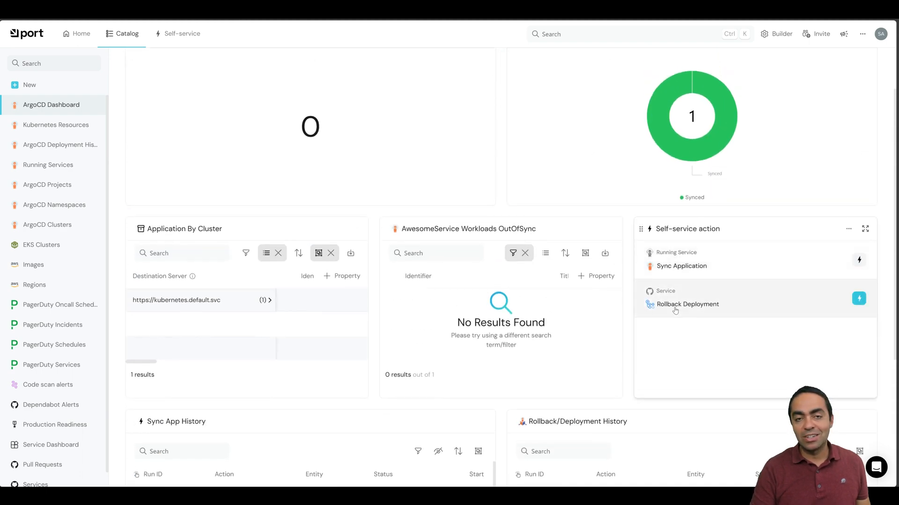
scroll(675, 310, down, 4)
scroll(675, 311, up, 5)
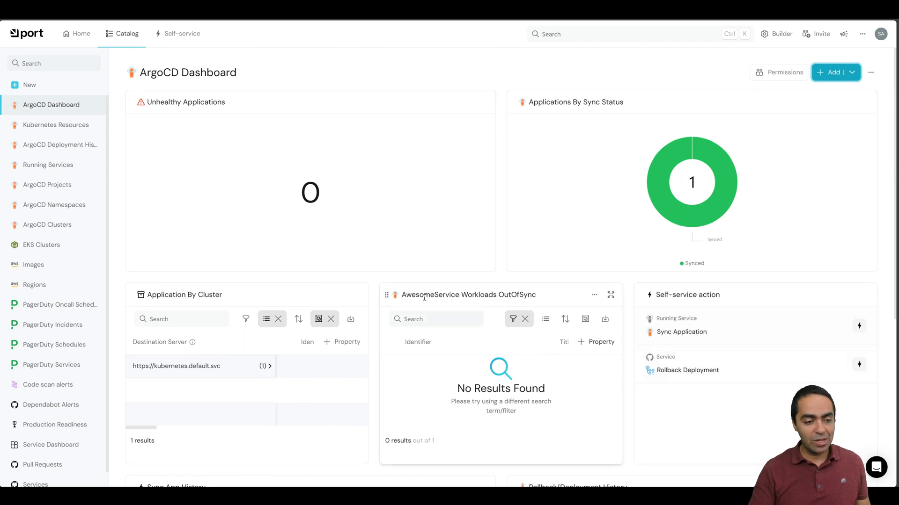
scroll(410, 261, down, 1)
scroll(410, 260, down, 1)
scroll(561, 290, up, 2)
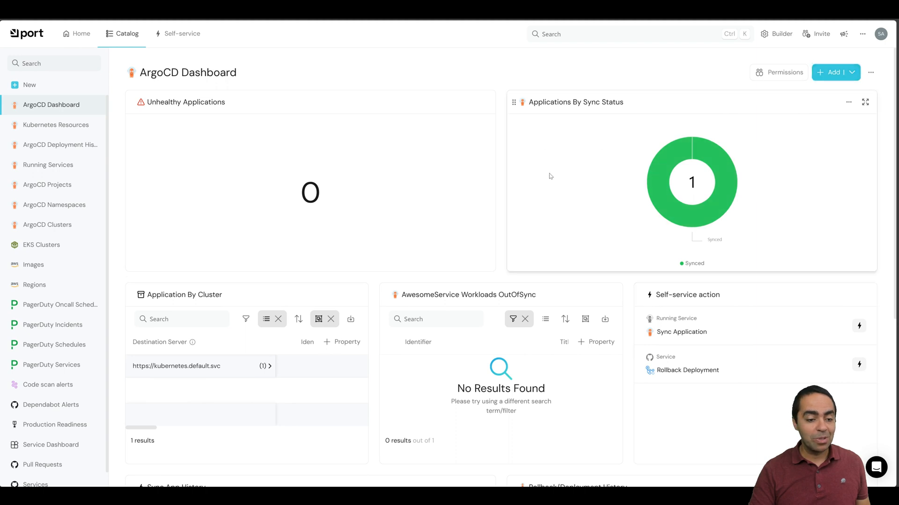
scroll(549, 173, down, 9)
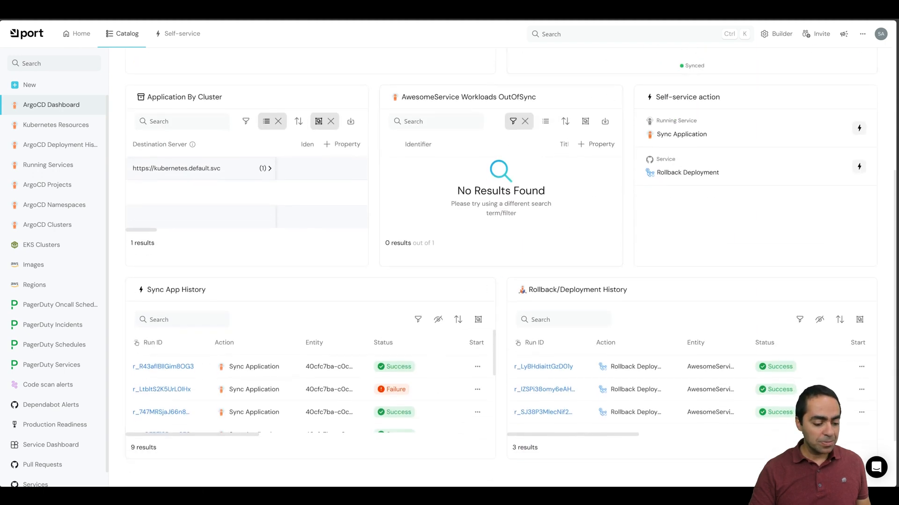
Step: Switch to VS Code and open deployment.yaml from the Deployment folder to view the awesomeservice manifest
click(510, 457)
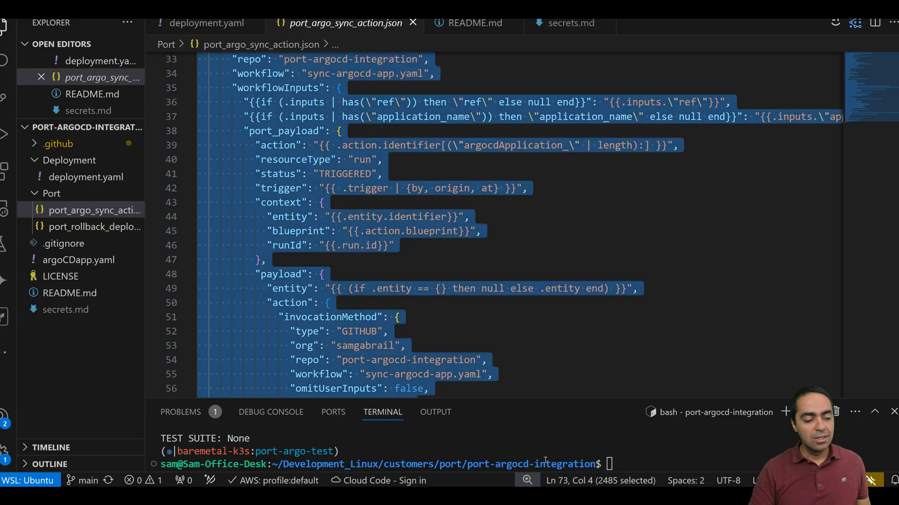
scroll(365, 197, up, 6)
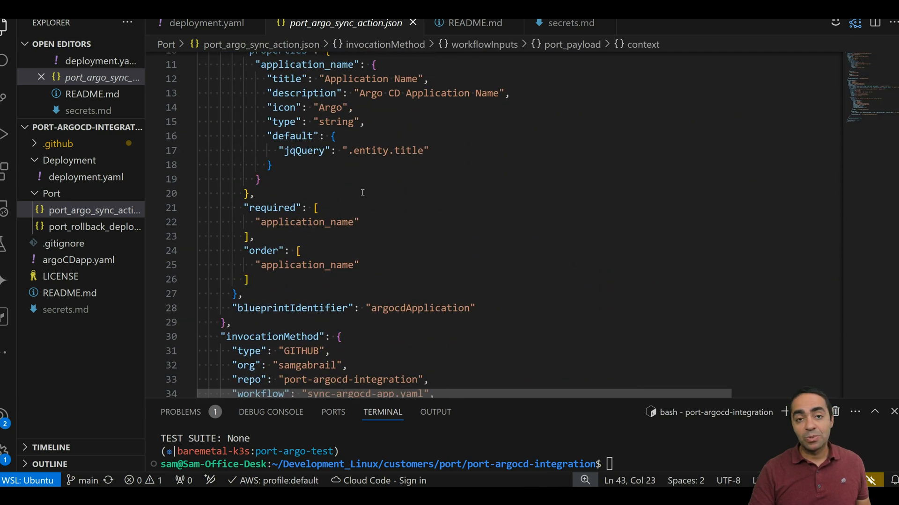
scroll(362, 193, up, 4)
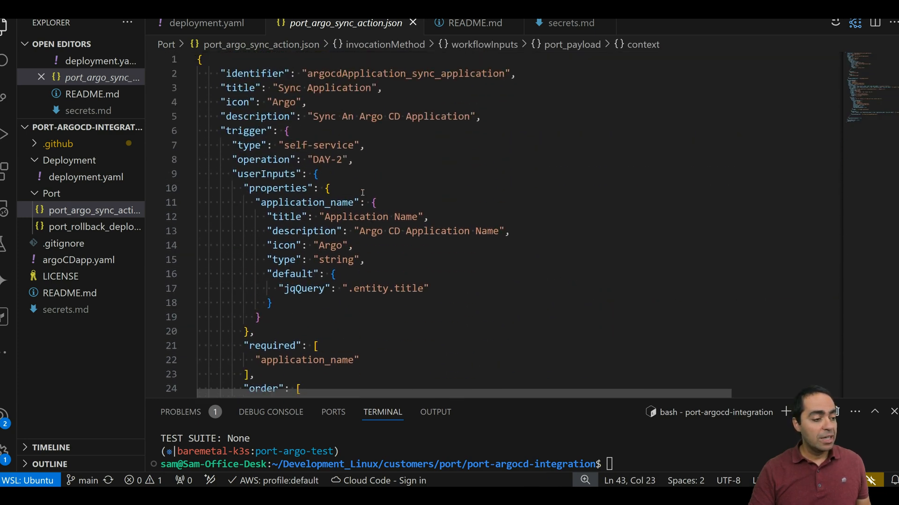
click(86, 177)
click(286, 206)
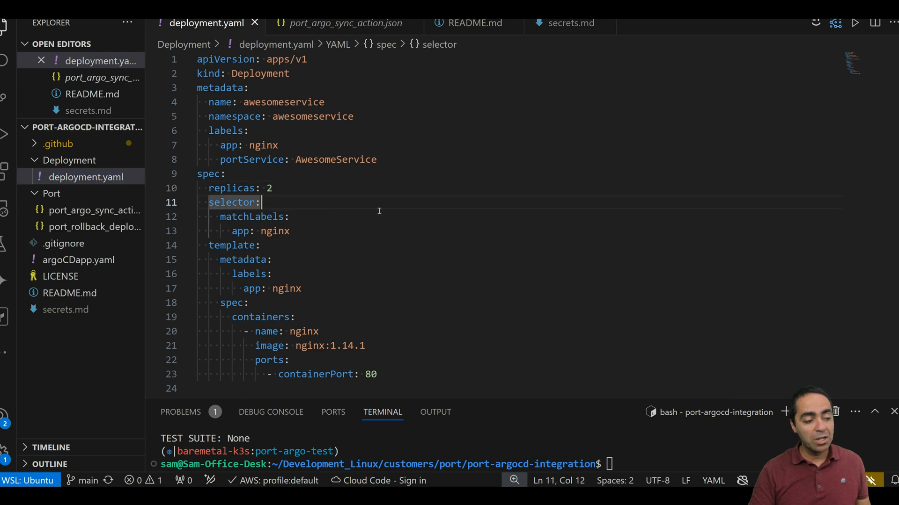
Step: Back in Port, open the Rollback Deployment action to view its available images, and cancel the form without executing it
key(alt+Tab)
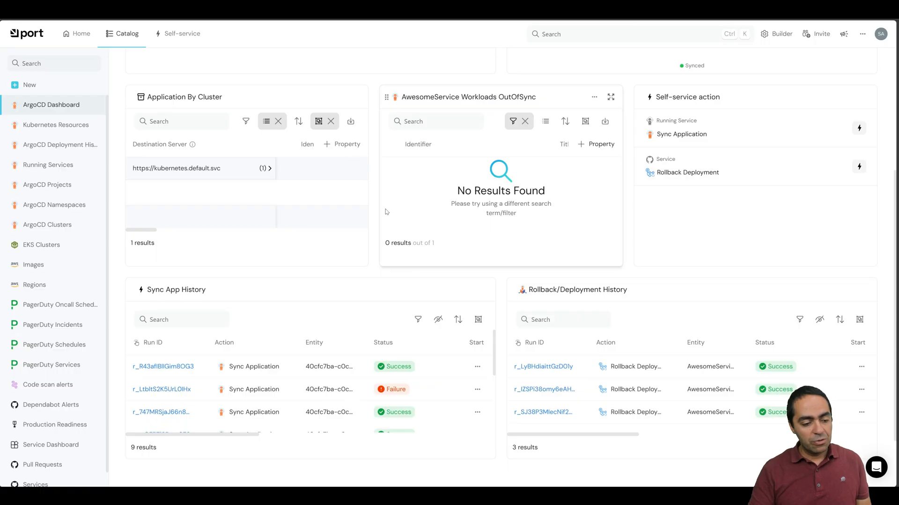
scroll(684, 285, up, 3)
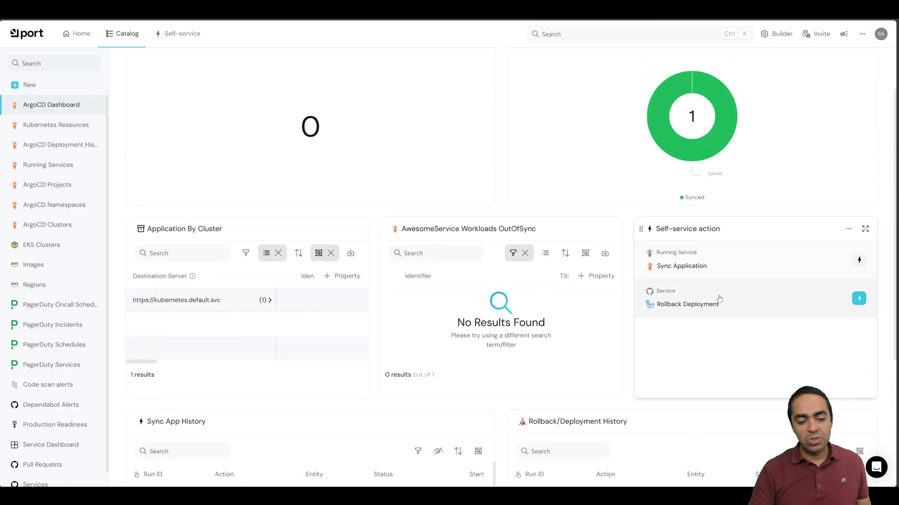
click(771, 314)
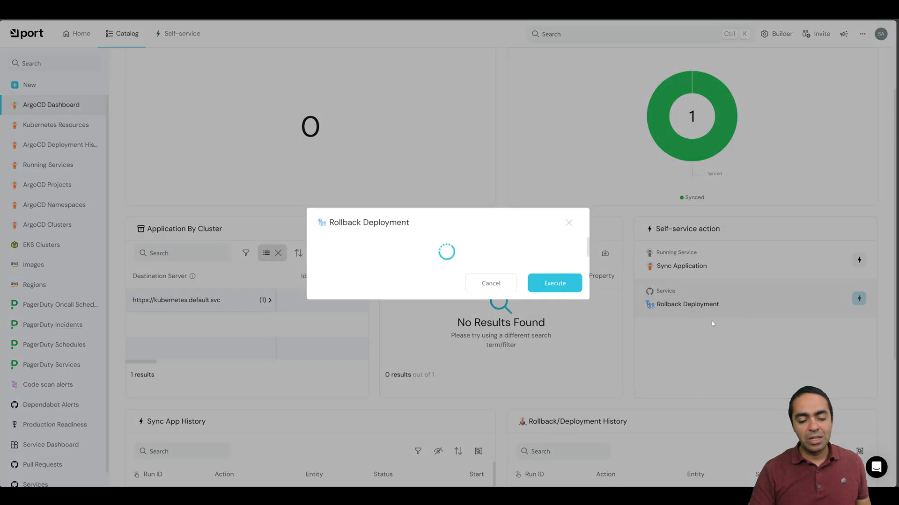
click(552, 255)
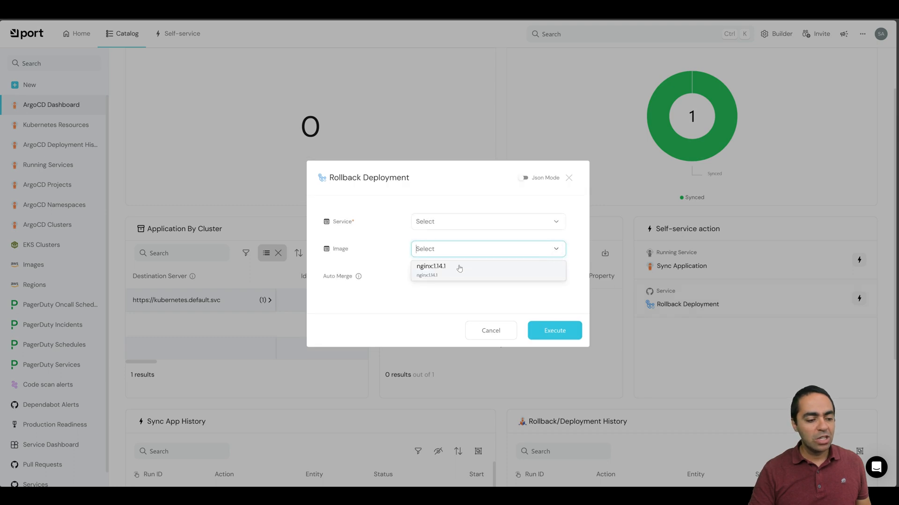
click(434, 317)
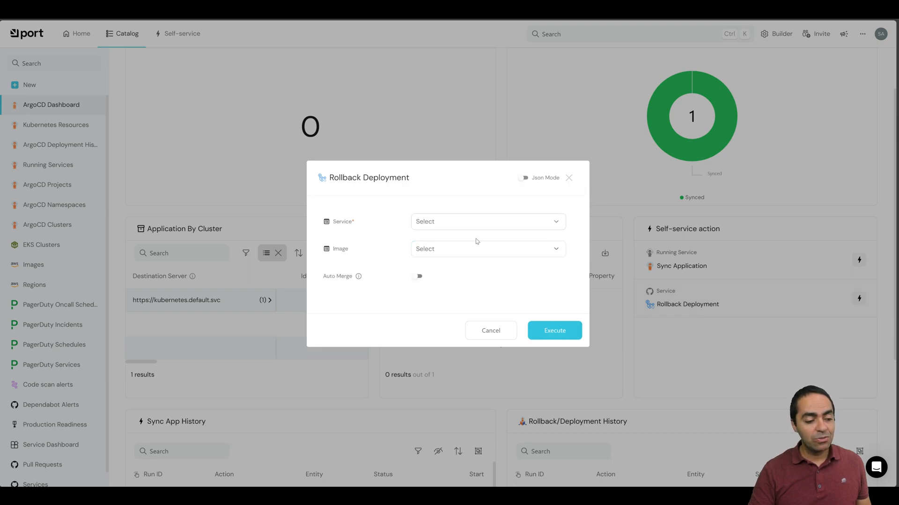
click(489, 331)
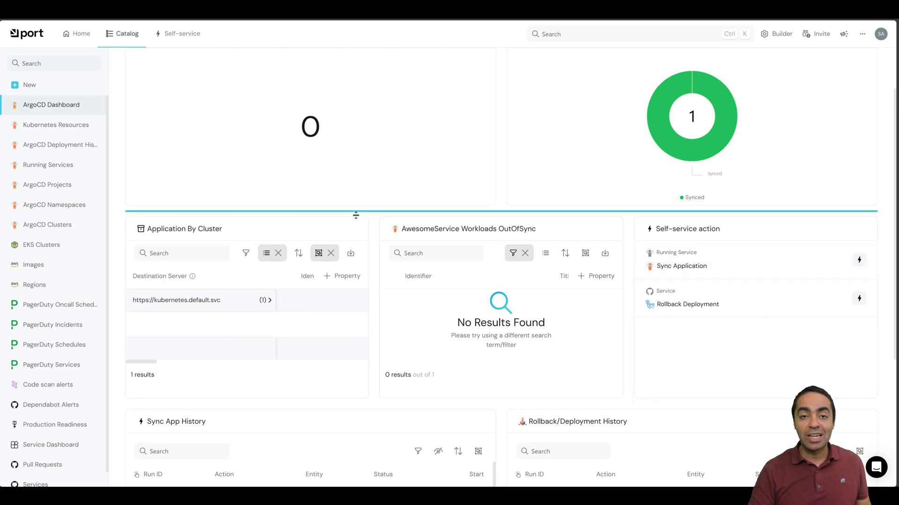
scroll(356, 214, up, 3)
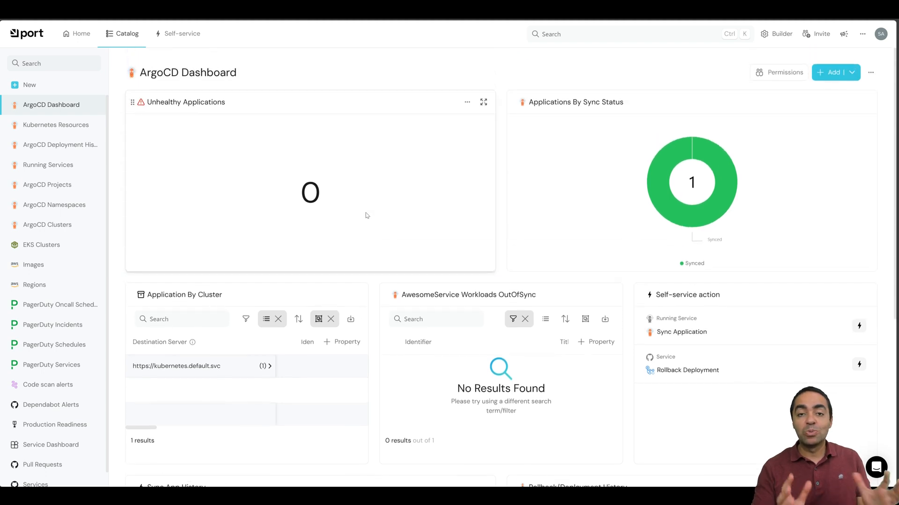